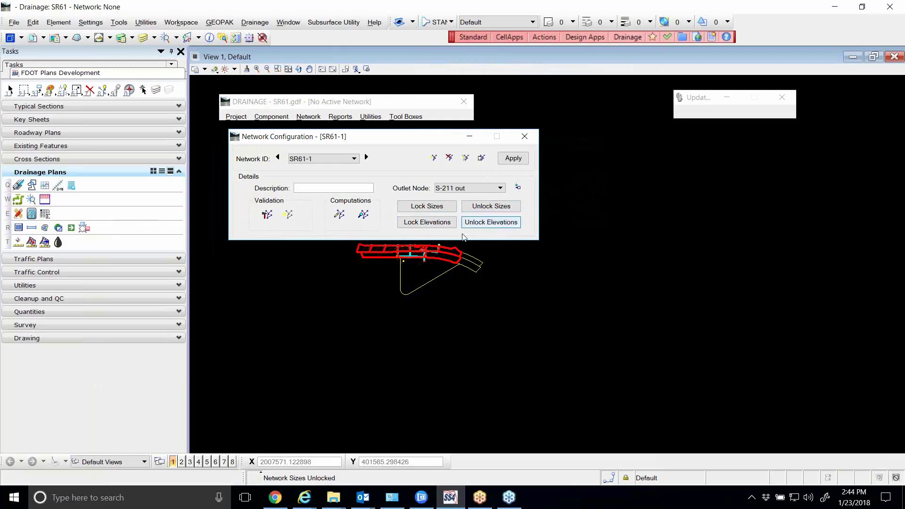
Lock the elevations of network SR61-1 and review the elevation settings of node S-211.
left_click(435, 224)
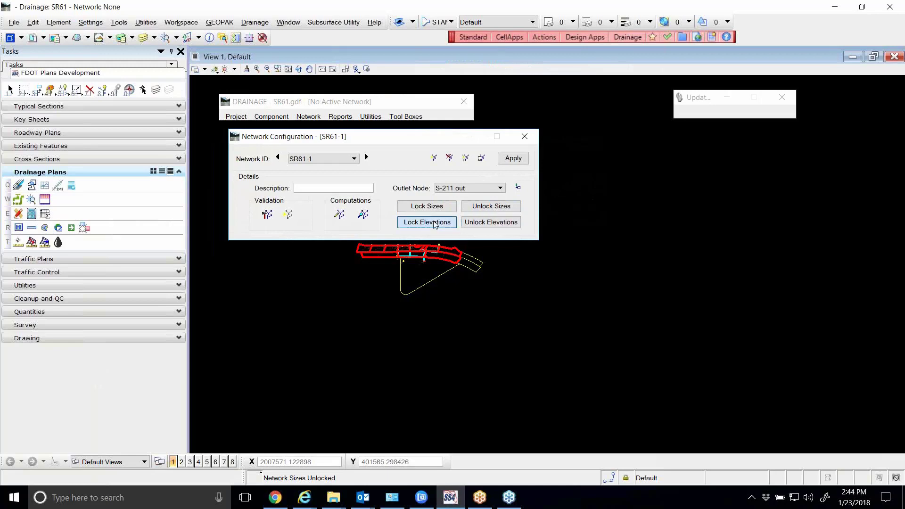
left_click(273, 116)
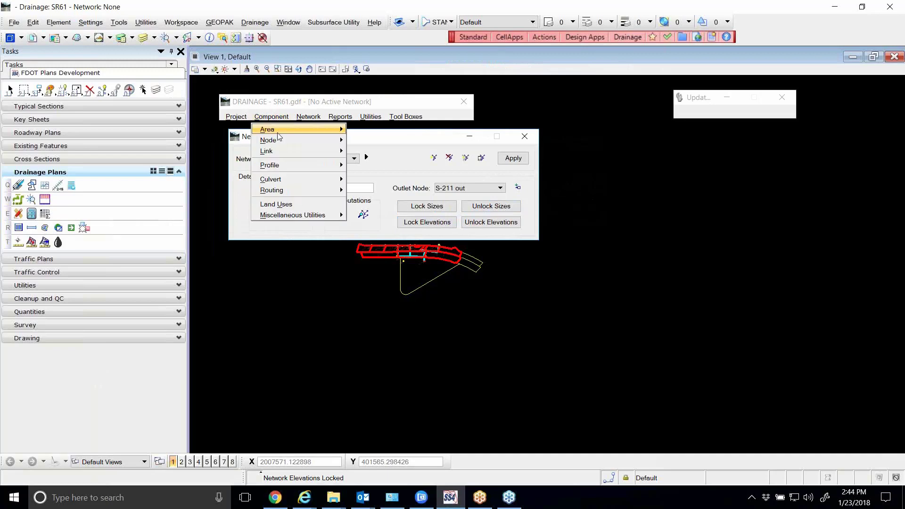
mouse_move(285, 141)
left_click(365, 151)
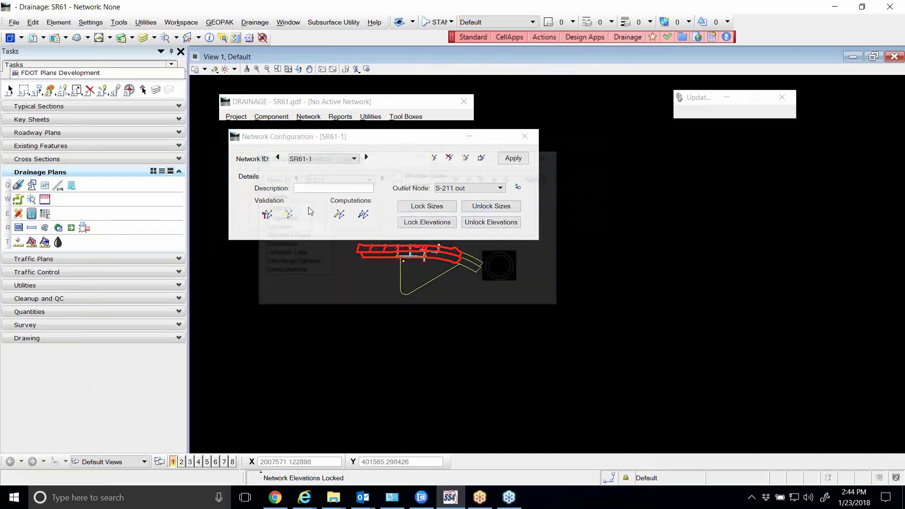
left_click(289, 245)
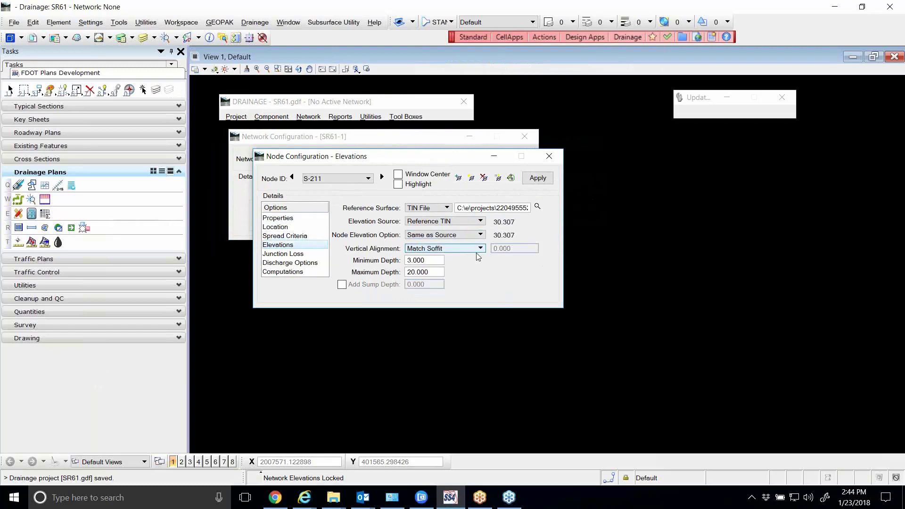
left_click(549, 156)
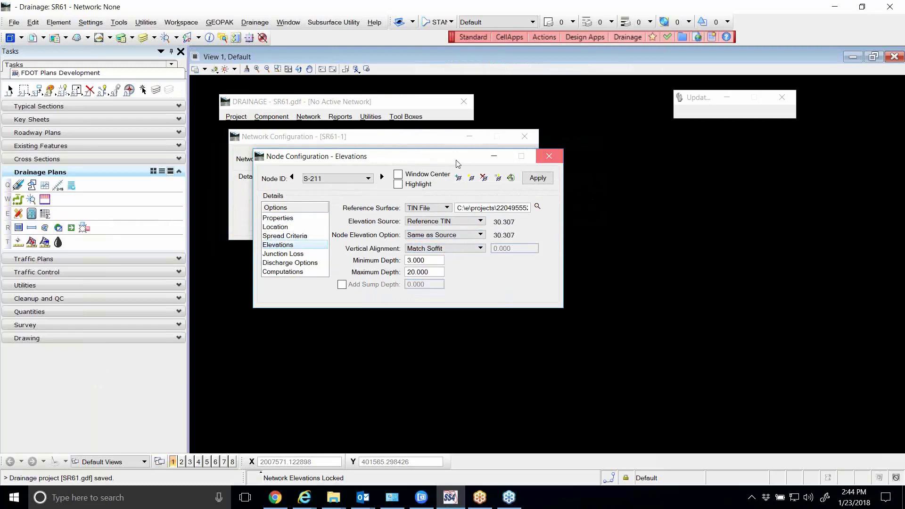
Review the profile conditions of link Pipe-211, including its soffit and invert settings, and close the link configuration.
left_click(271, 116)
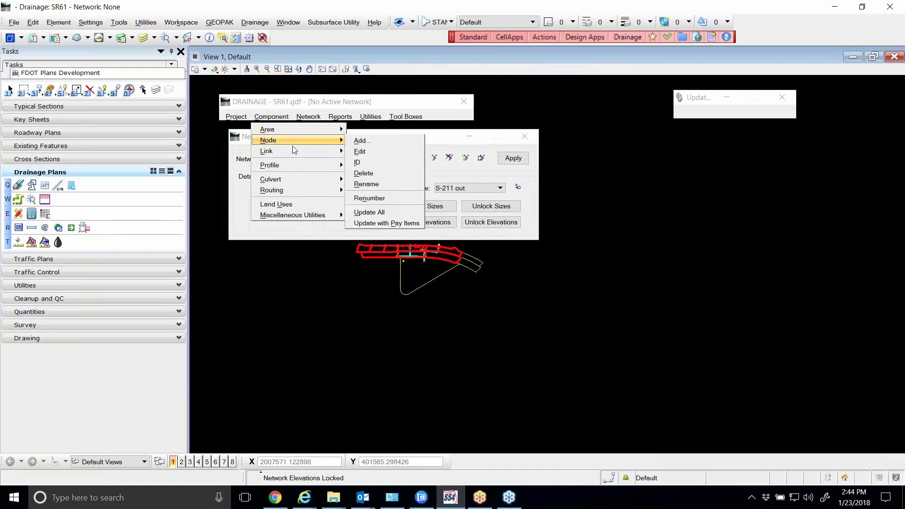
mouse_move(311, 152)
left_click(364, 163)
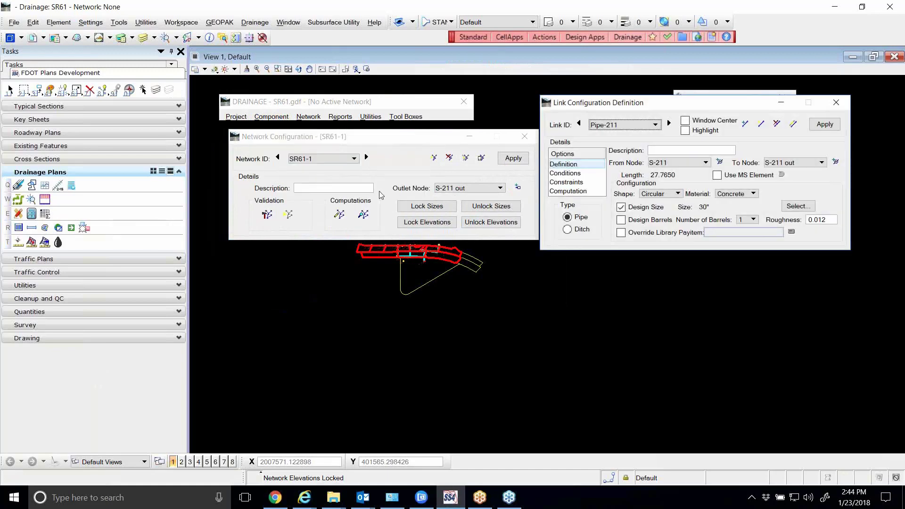
left_click(565, 173)
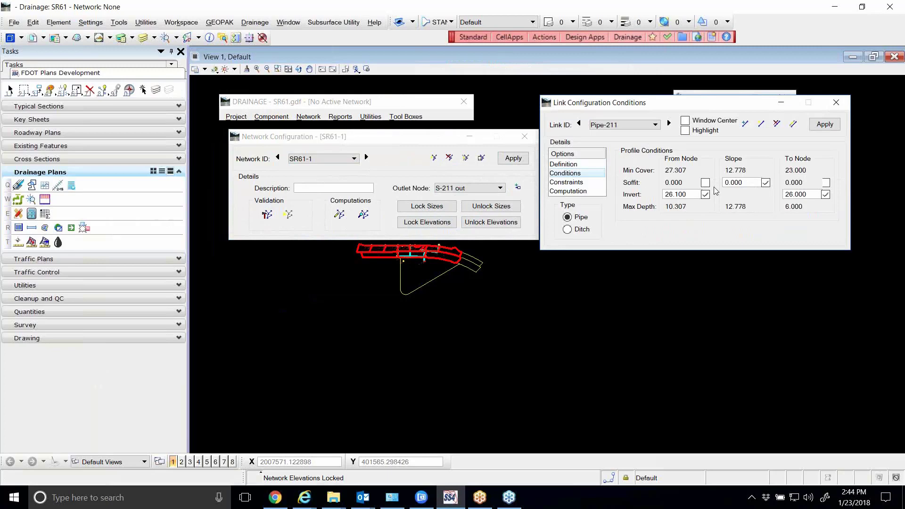
left_click(836, 102)
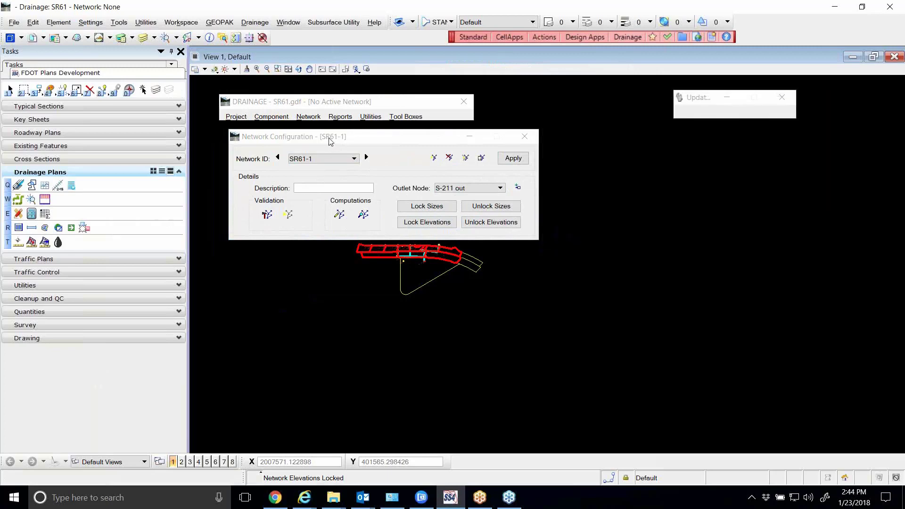
Analyze the hydraulics of network SR61-1.
left_click_drag(330, 142, 317, 141)
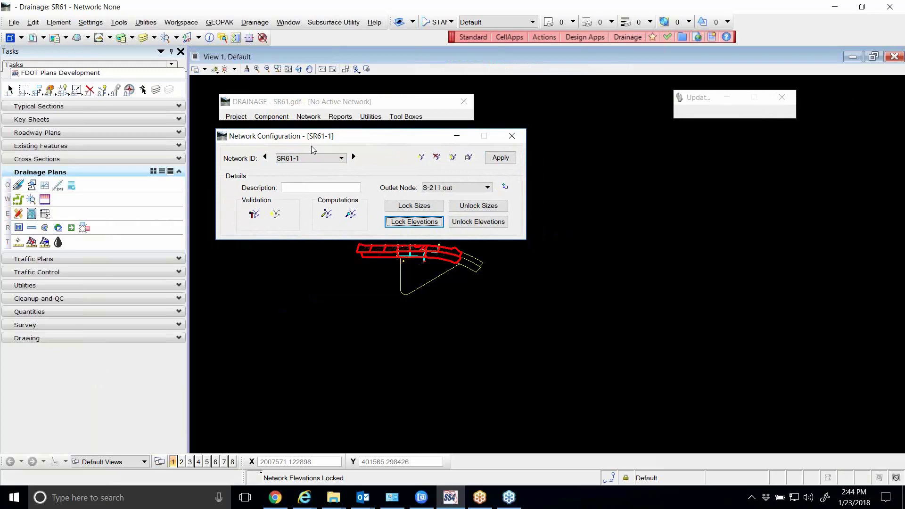
left_click(350, 215)
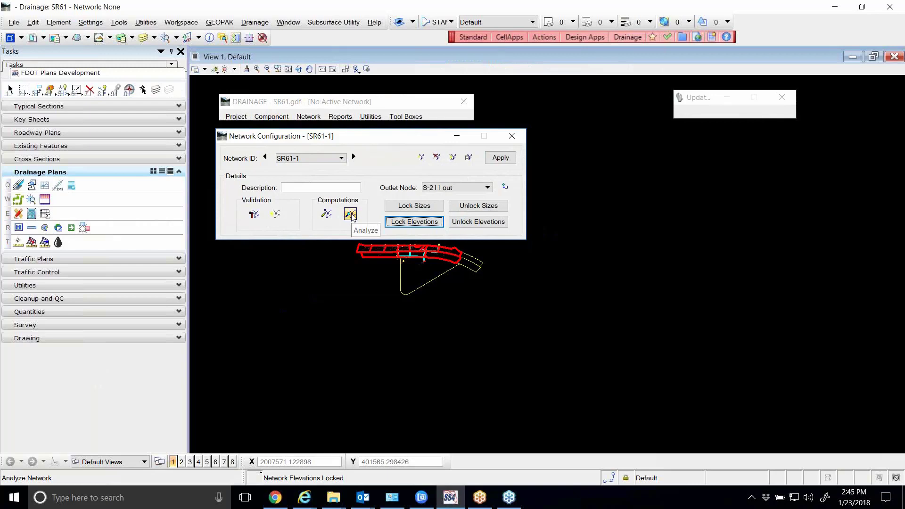
left_click(351, 214)
left_click(353, 216)
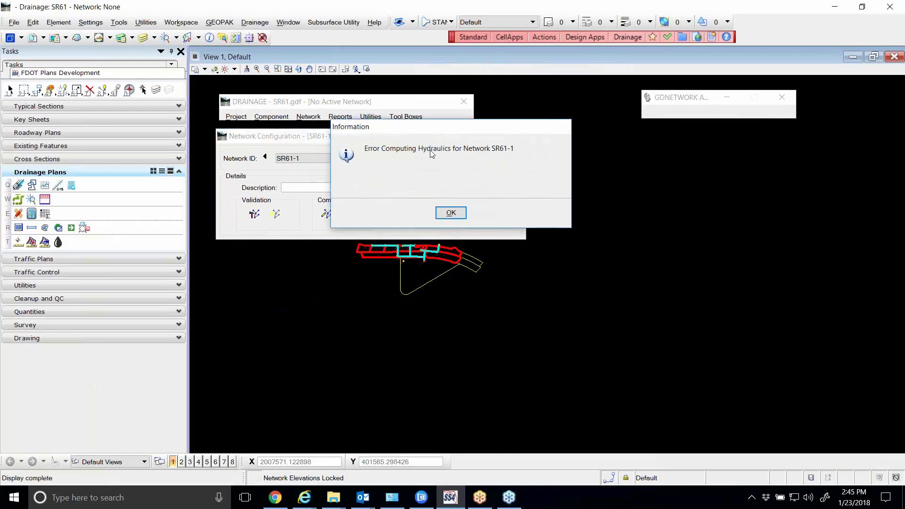
left_click_drag(428, 131, 532, 144)
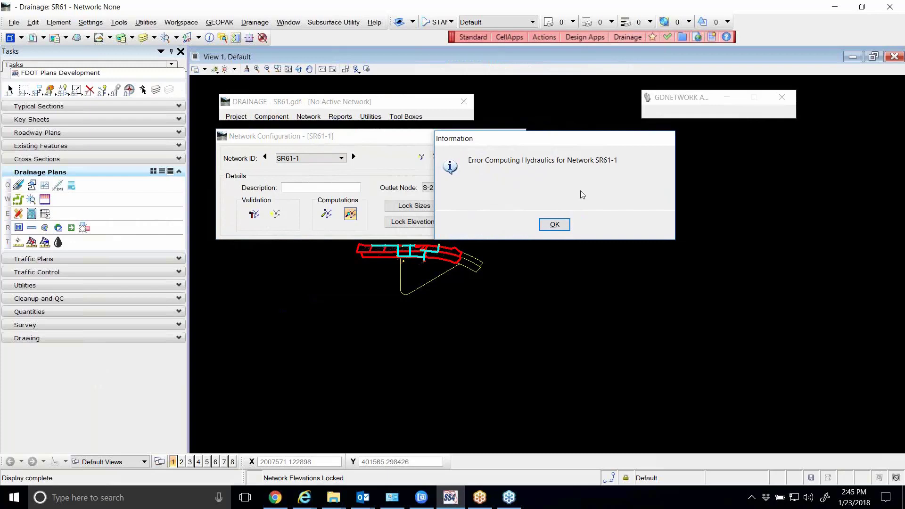
left_click(554, 224)
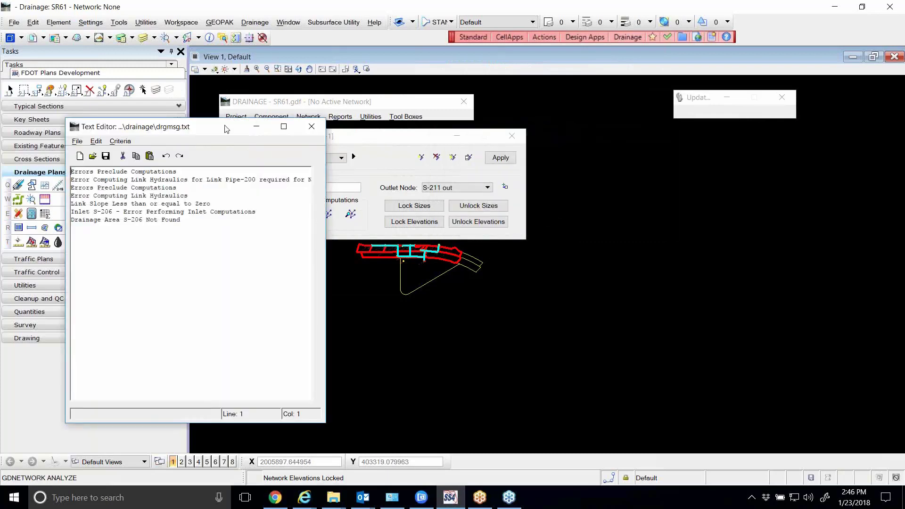
Read the computation error log, place it clear of the drawing, and locate inlet S-206 in the plan.
left_click_drag(220, 130, 529, 135)
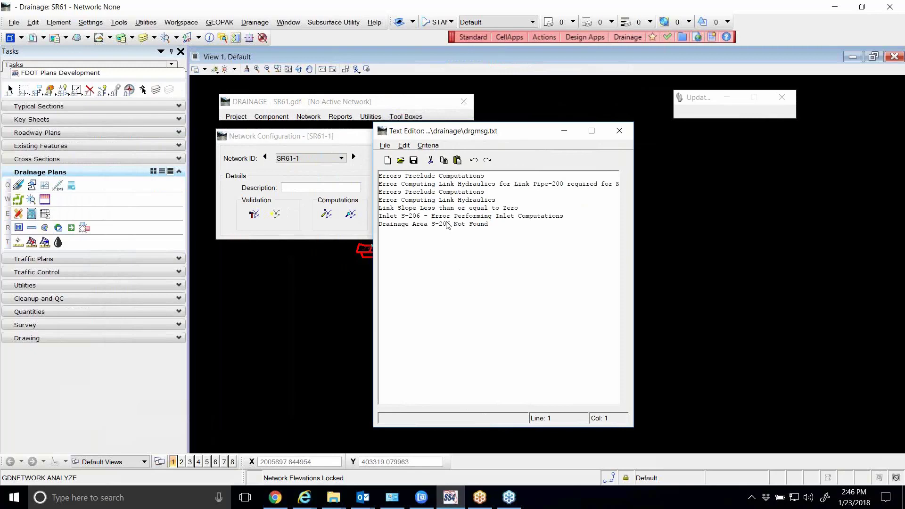
left_click_drag(505, 135, 664, 158)
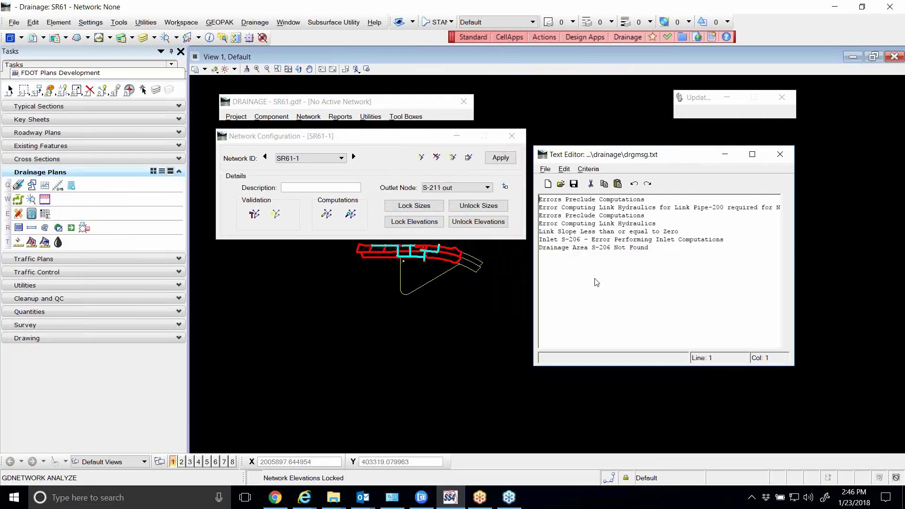
scroll(394, 281, "up", 1)
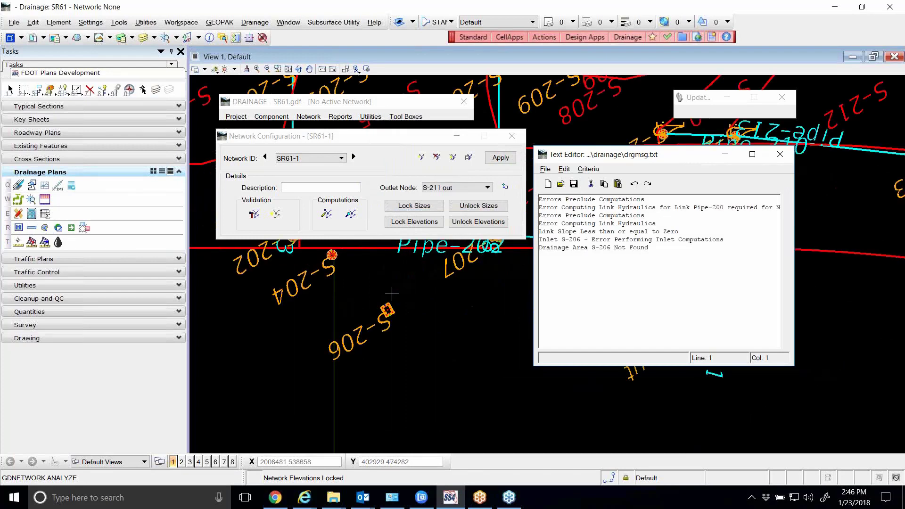
Open the design constraints of link Pipe-211 and place the dialog beside the error log.
left_click(278, 117)
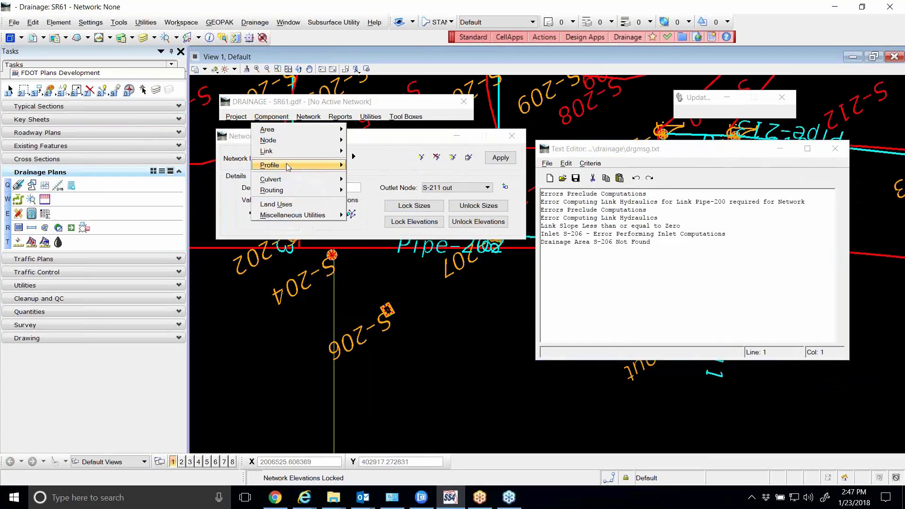
mouse_move(312, 152)
left_click(360, 162)
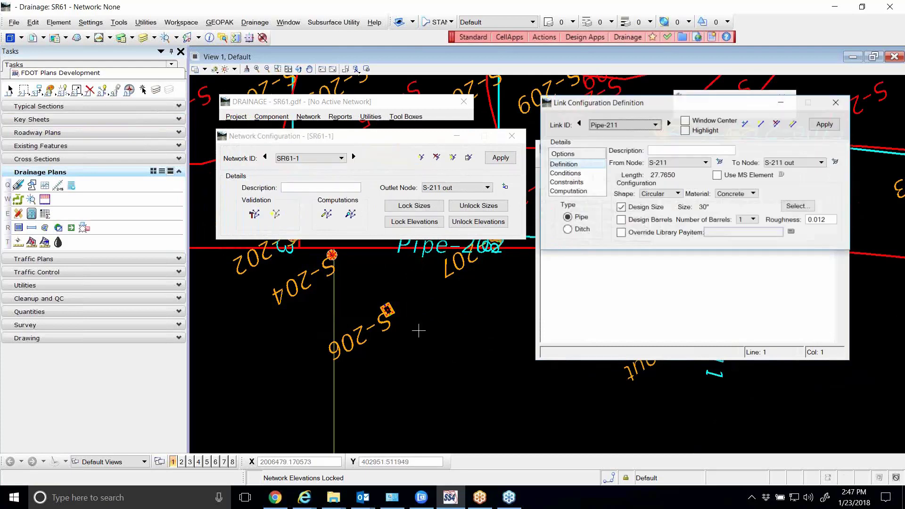
left_click_drag(602, 103, 334, 134)
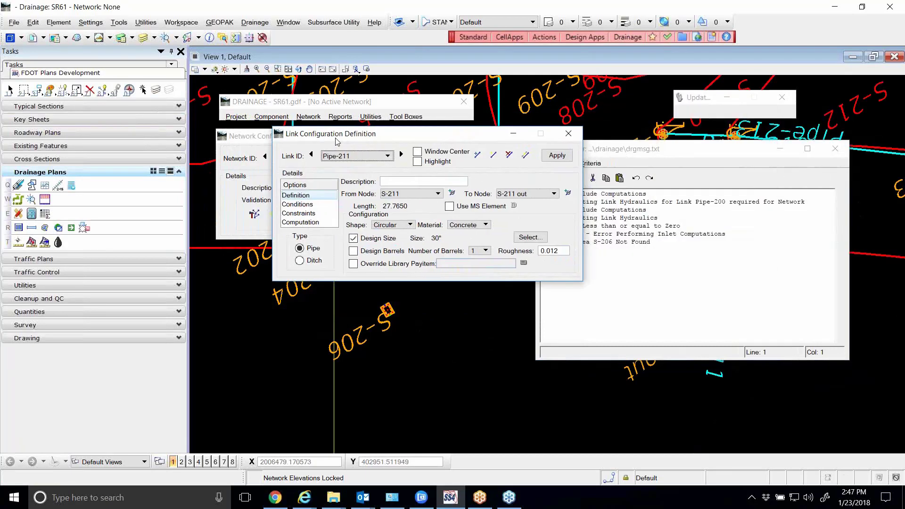
left_click(298, 213)
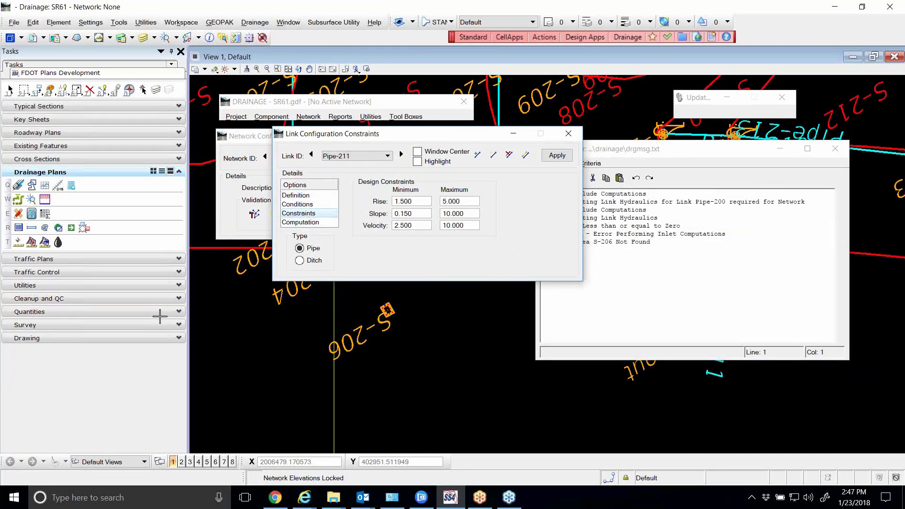
left_click_drag(410, 135, 363, 142)
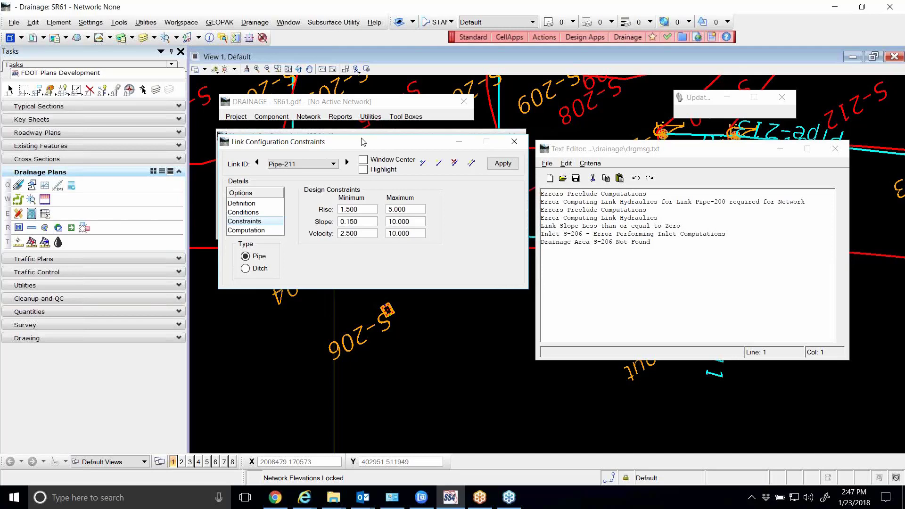
mouse_move(364, 142)
left_mouse_down()
mouse_move(364, 129)
mouse_move(357, 137)
left_mouse_up()
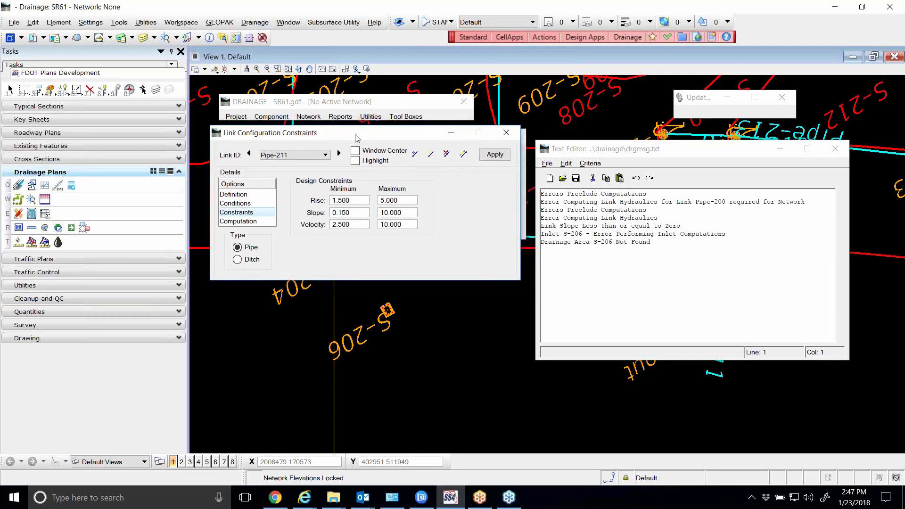
Examine the minimum and maximum rise, slope and velocity constraints of Pipe-211.
left_click_drag(352, 202, 329, 202)
left_click(238, 215)
left_click_drag(353, 202, 323, 208)
left_click_drag(401, 203, 329, 203)
left_click_drag(357, 203, 322, 202)
left_click_drag(409, 201, 362, 204)
left_click(349, 214)
double_click(349, 213)
left_click_drag(407, 217, 382, 218)
left_click(355, 226)
left_click(402, 225)
left_click_drag(352, 133, 346, 137)
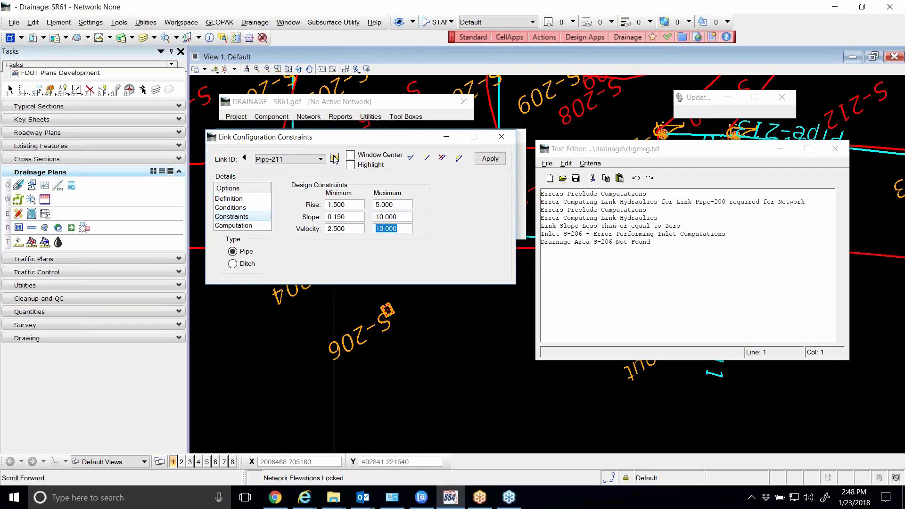
Step back through the links to check the design constraints down to Pipe-209, and close the link configuration.
left_click(244, 158)
left_click(244, 158)
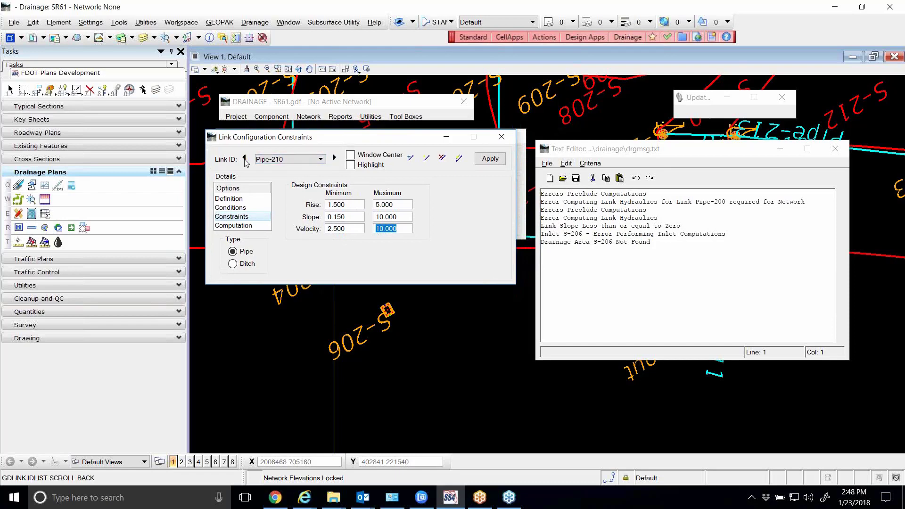
left_click(244, 158)
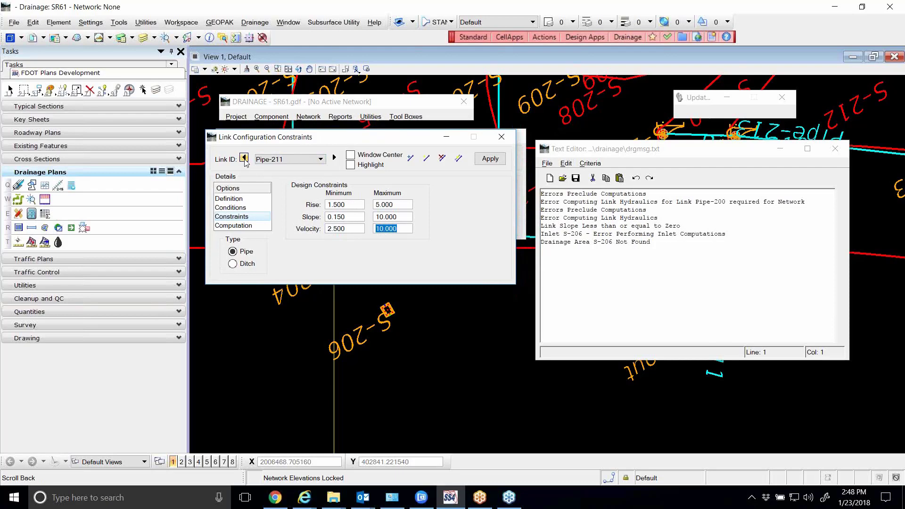
left_click(244, 159)
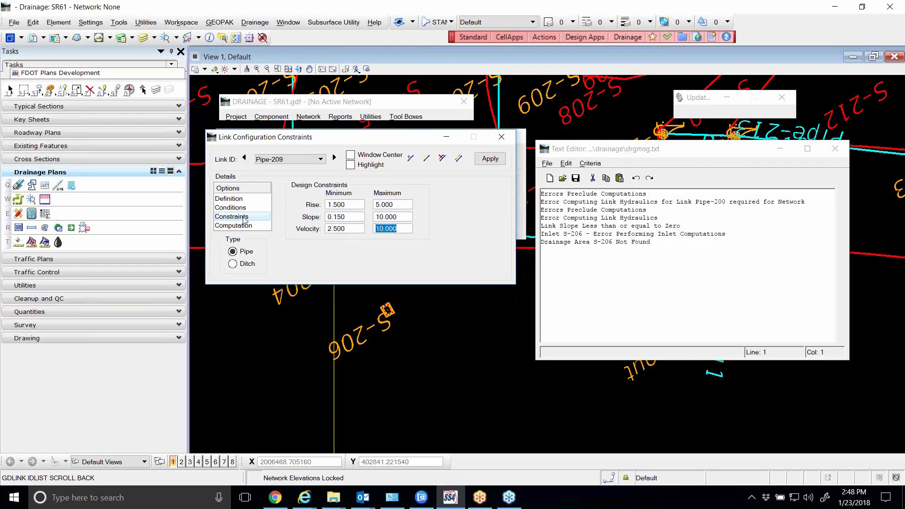
left_click(502, 138)
Bring the error log over the network configuration and reread its entries.
mouse_move(577, 153)
left_mouse_down()
mouse_move(344, 131)
mouse_move(333, 145)
mouse_move(348, 140)
left_mouse_up()
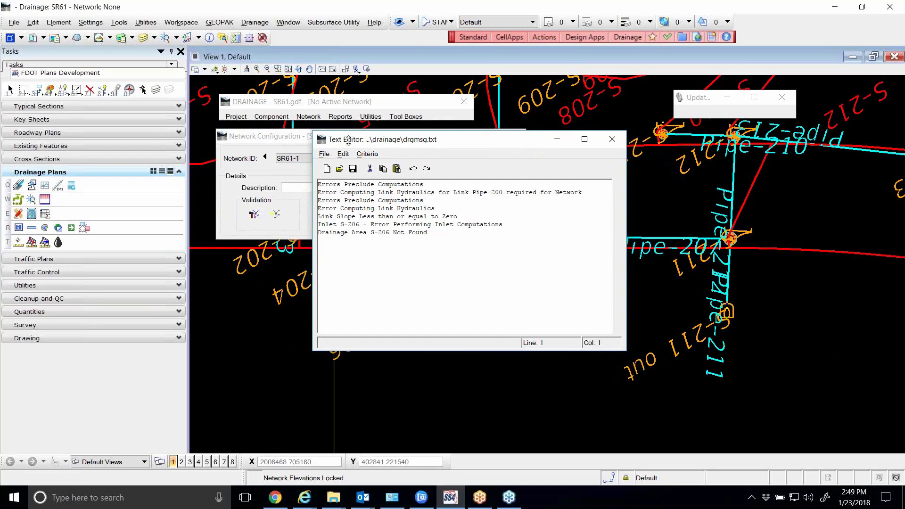
left_click_drag(360, 136, 390, 134)
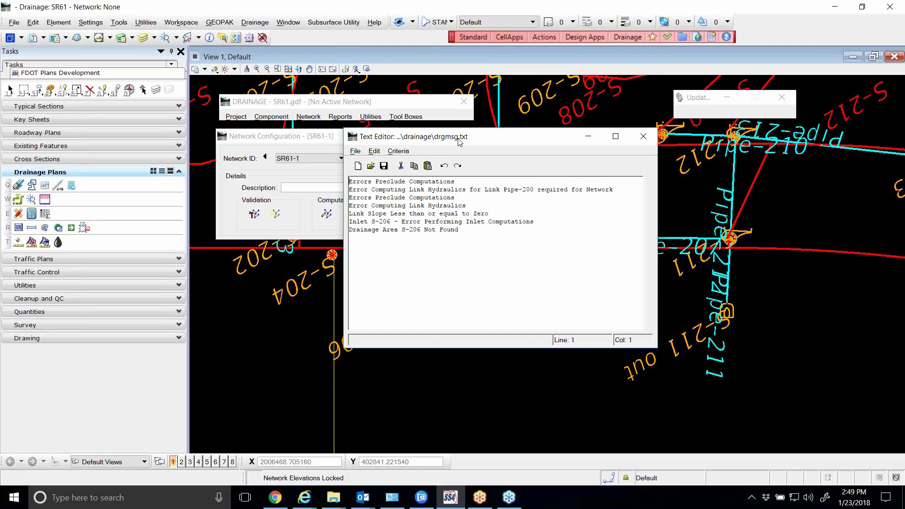
left_click_drag(460, 141, 451, 141)
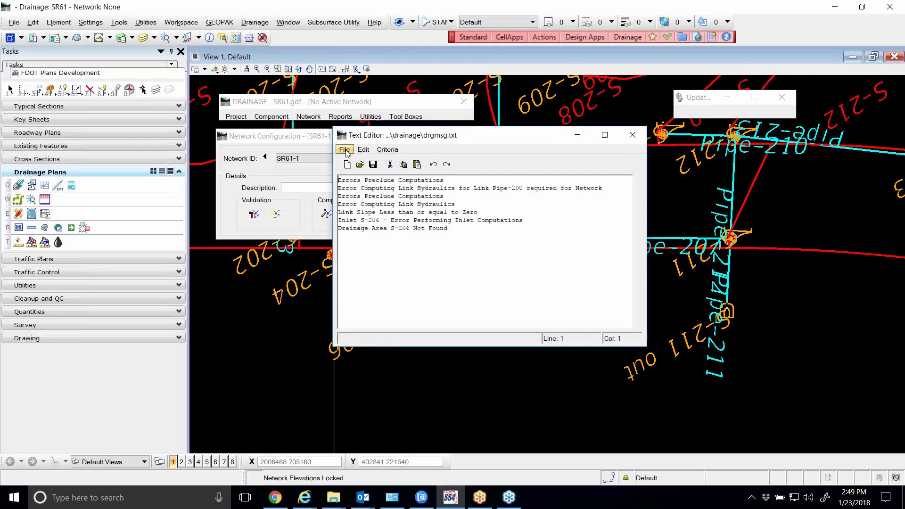
Check where the error log drgmsg.txt would be saved in the drainage project folder, and cancel without saving.
left_click(344, 149)
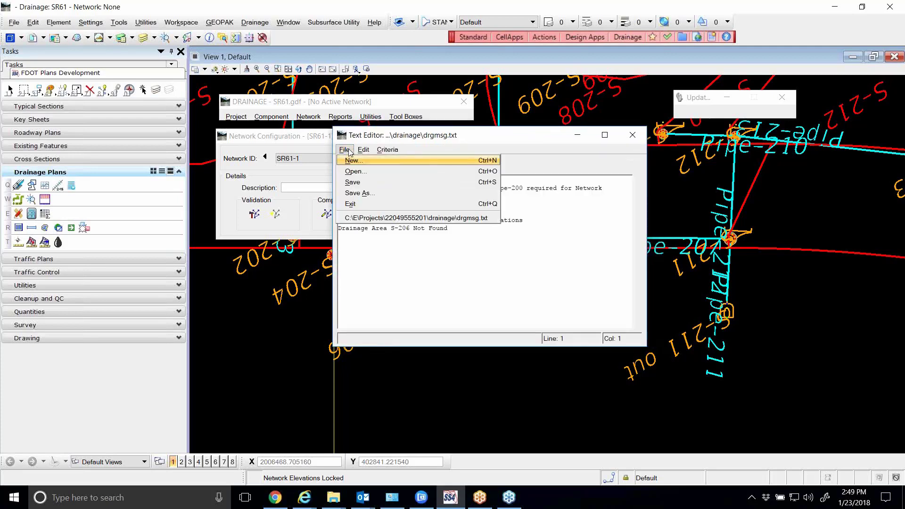
left_click(353, 193)
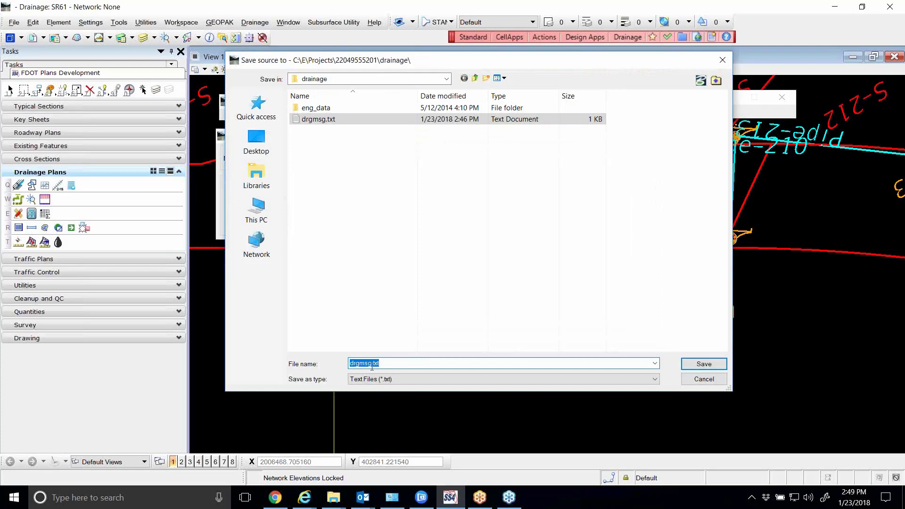
left_click(371, 363)
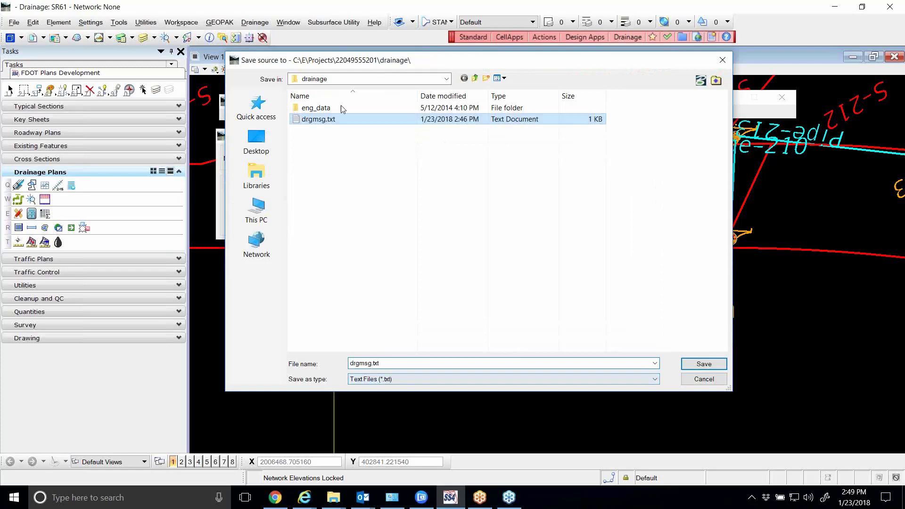
left_click(330, 120)
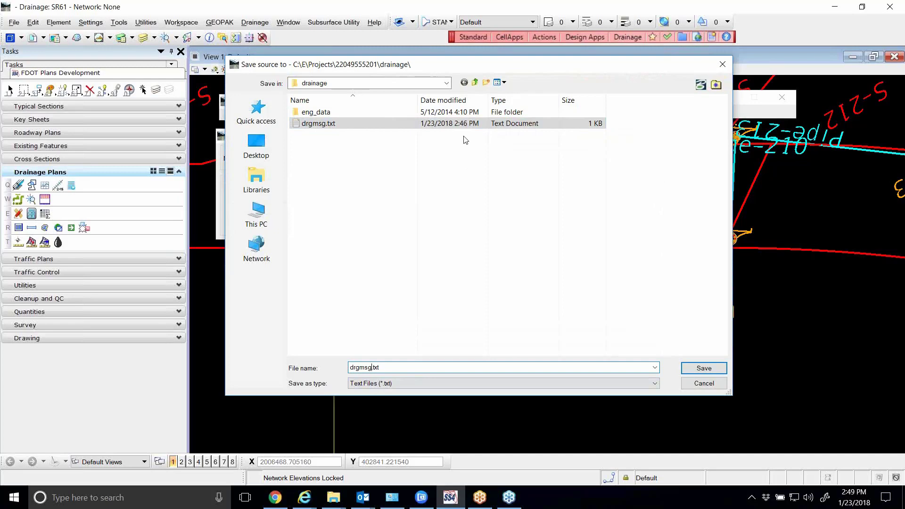
left_click(695, 385)
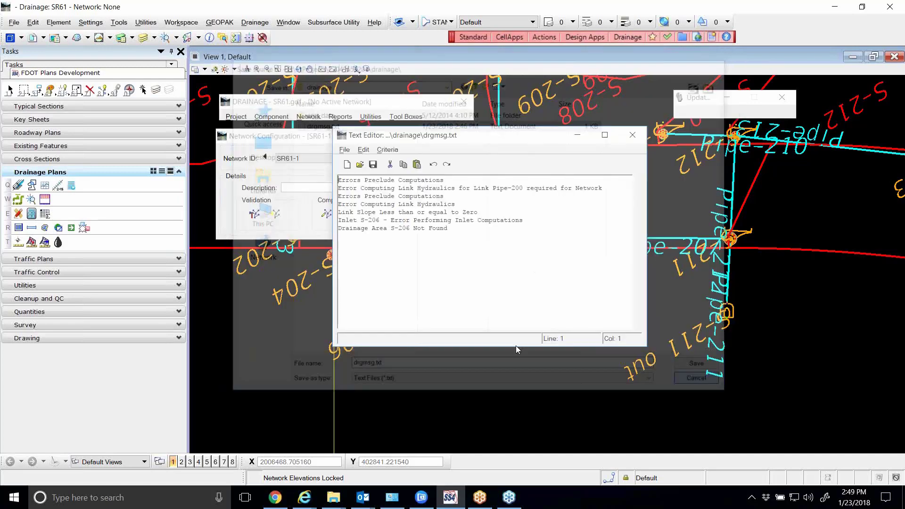
Close the error log, analyze network SR61-1 again and bring up the resulting drgmsg.txt log.
left_click(632, 135)
left_click(350, 215)
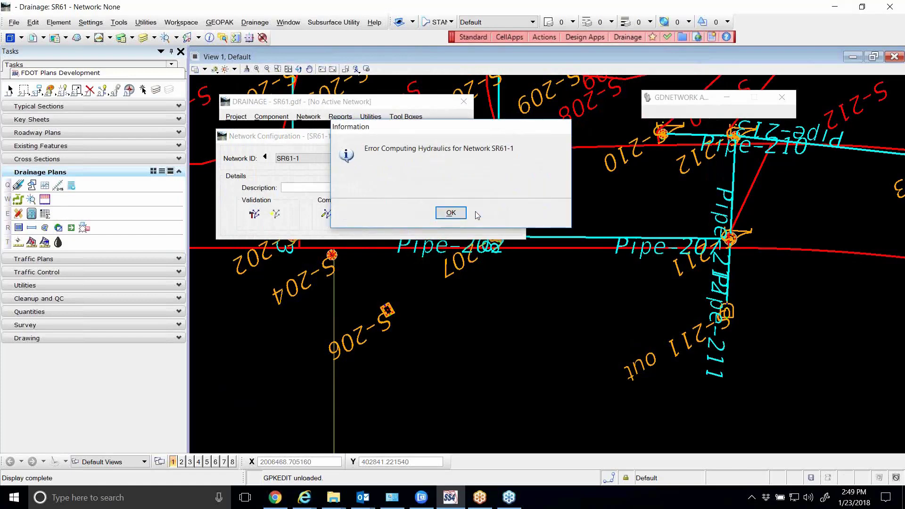
left_click(456, 211)
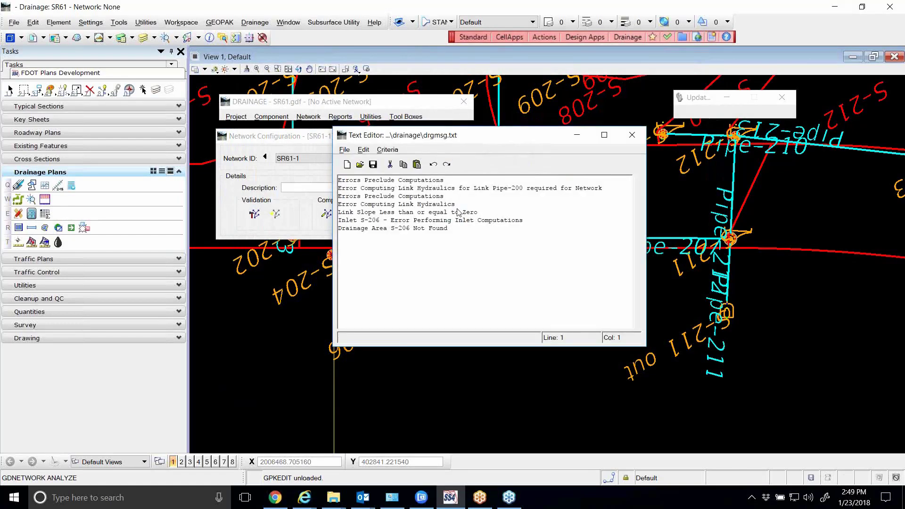
left_click_drag(422, 135, 433, 138)
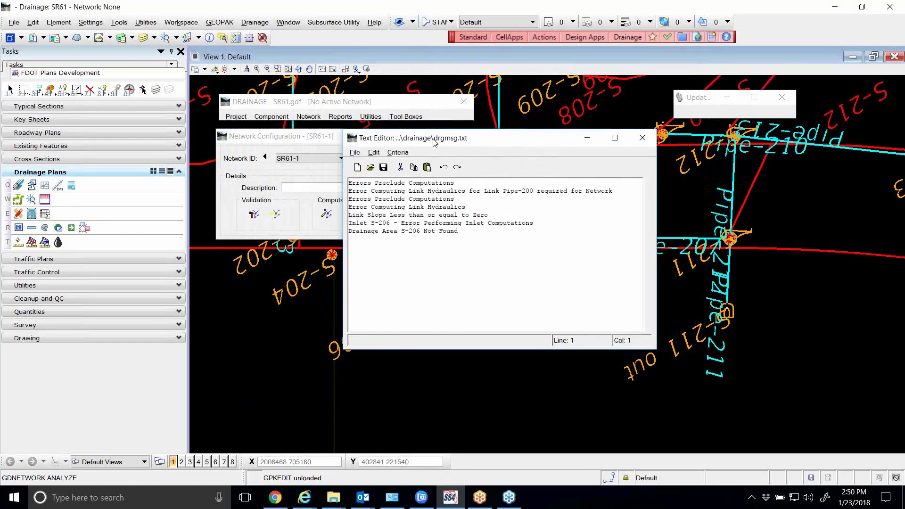
left_click(334, 497)
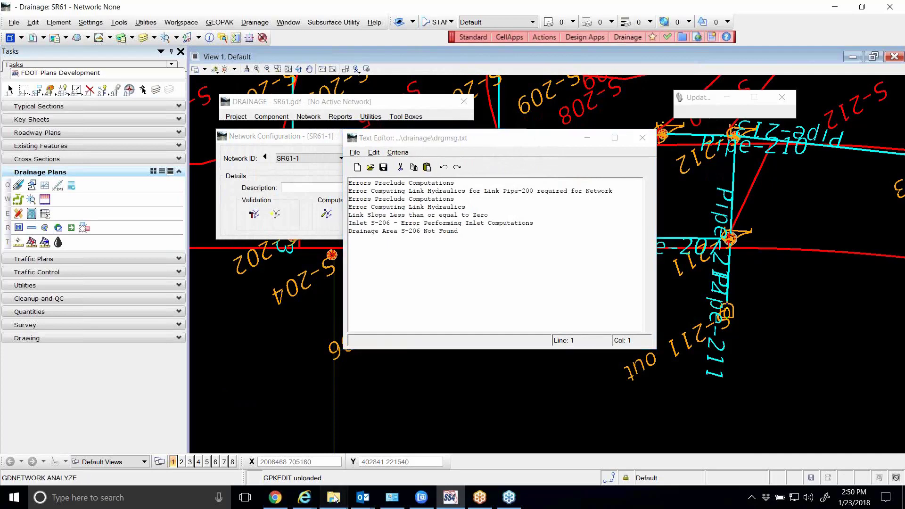
left_click(281, 438)
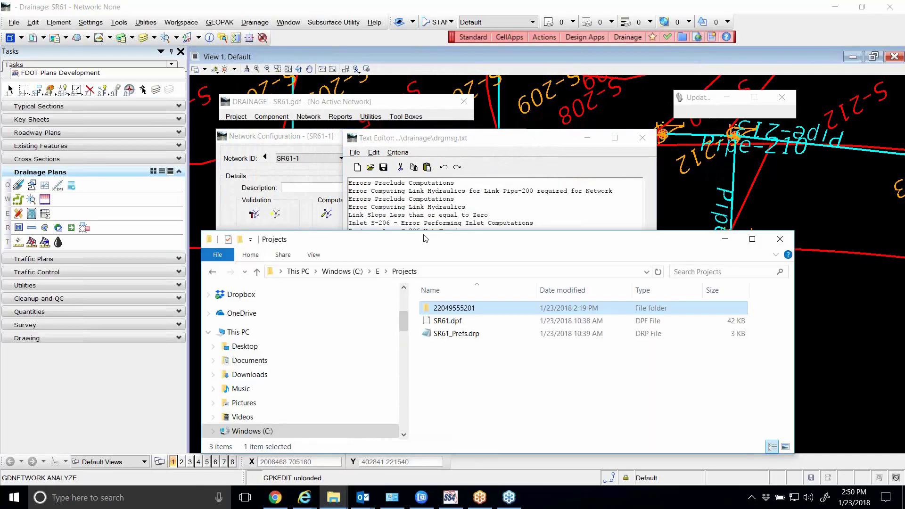
left_click_drag(428, 238, 412, 88)
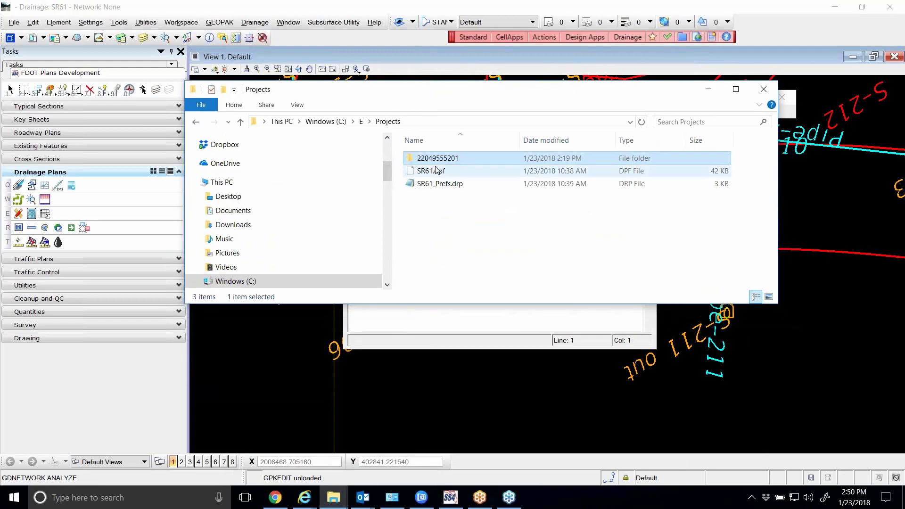
double_click(437, 158)
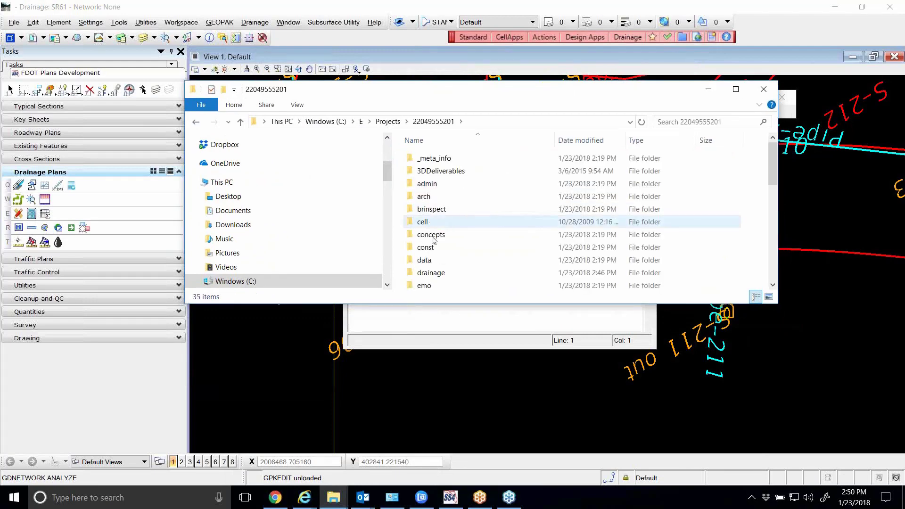
double_click(430, 273)
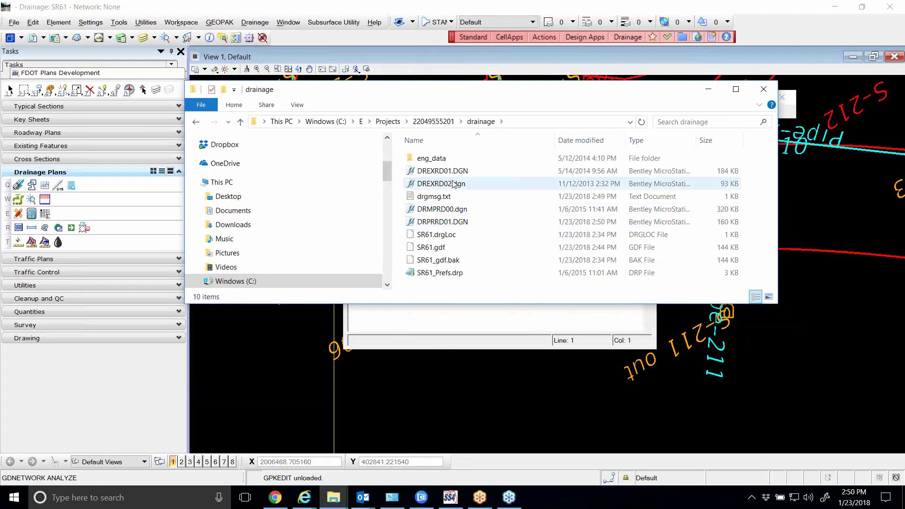
left_click(448, 198)
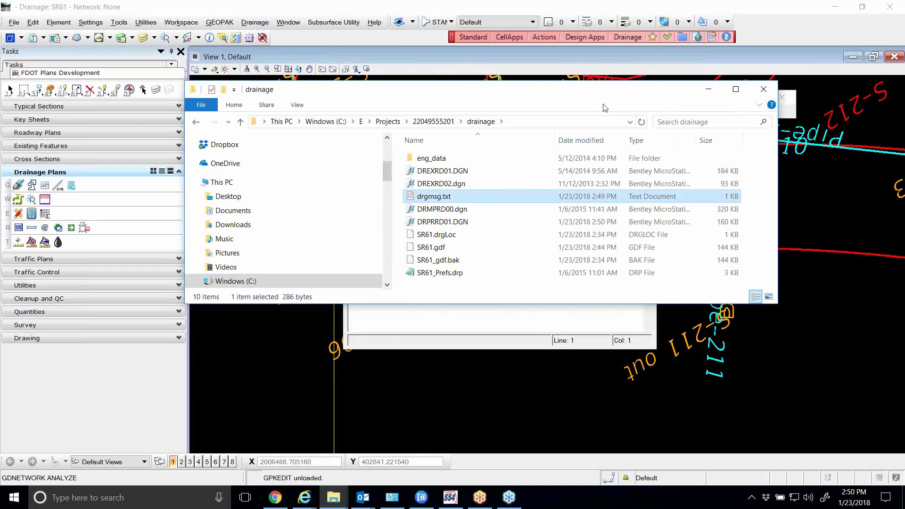
left_click_drag(603, 104, 615, 124)
left_click_drag(568, 158, 524, 159)
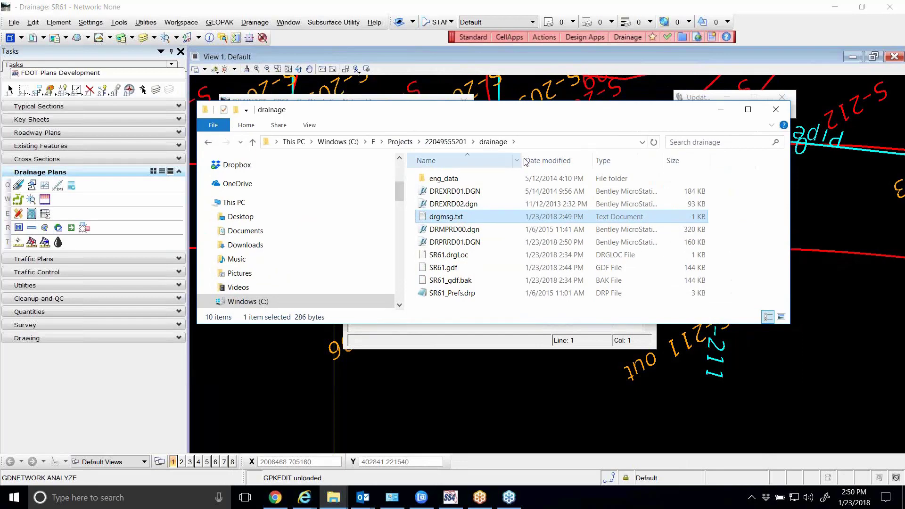
left_click(775, 109)
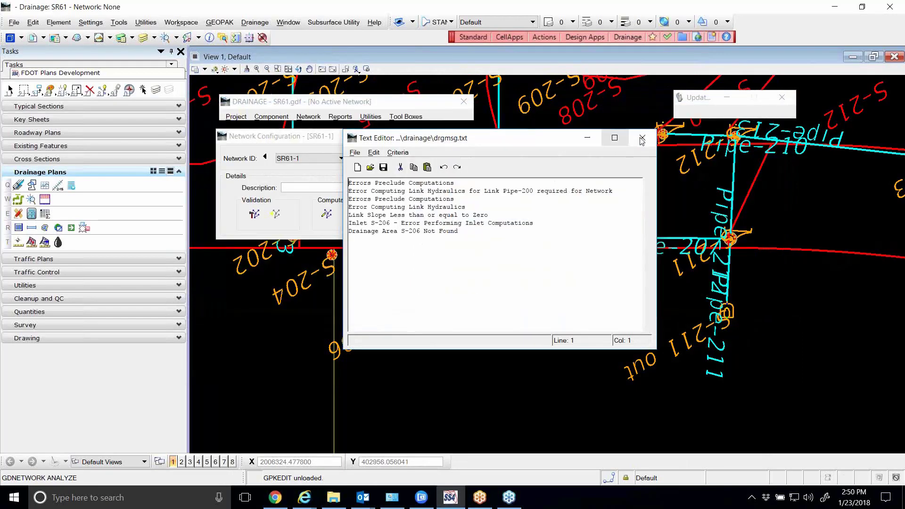
Close the error log and return to the analysis command in the configuration of network SR61-1.
left_click(642, 139)
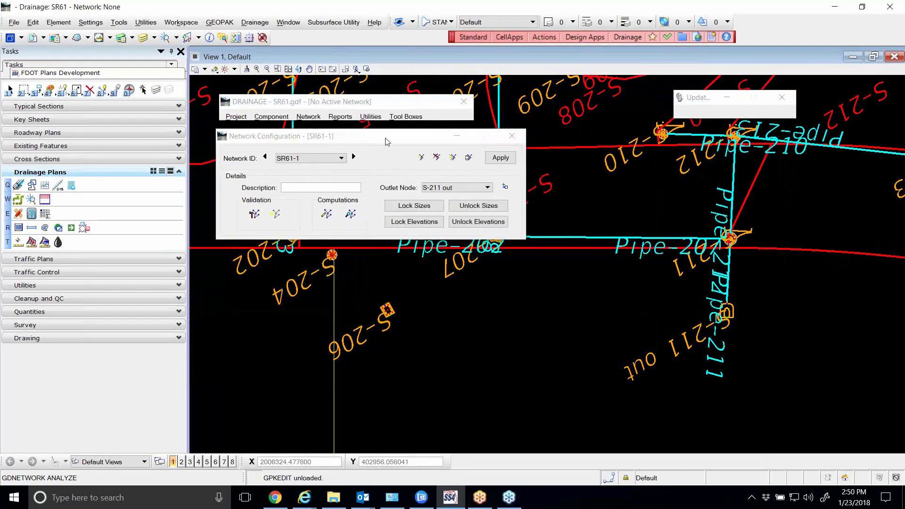
left_click_drag(386, 141, 402, 141)
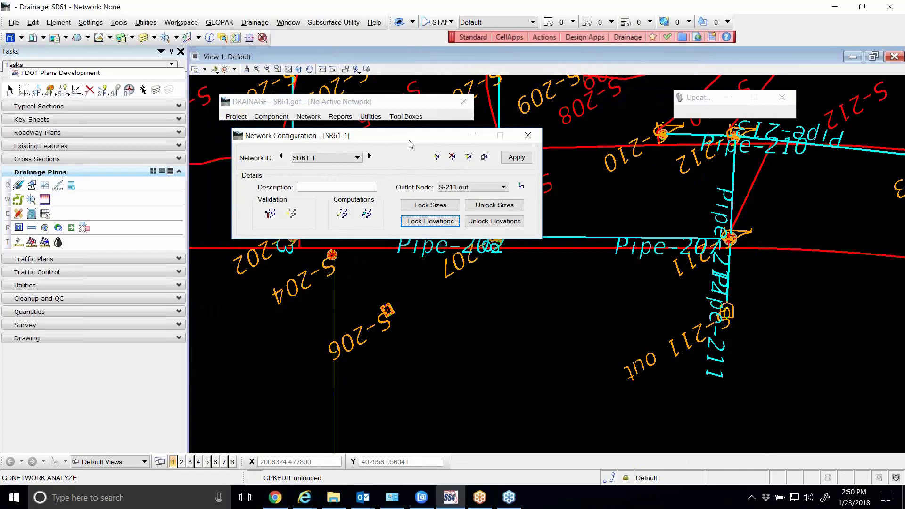
left_click_drag(422, 136, 425, 139)
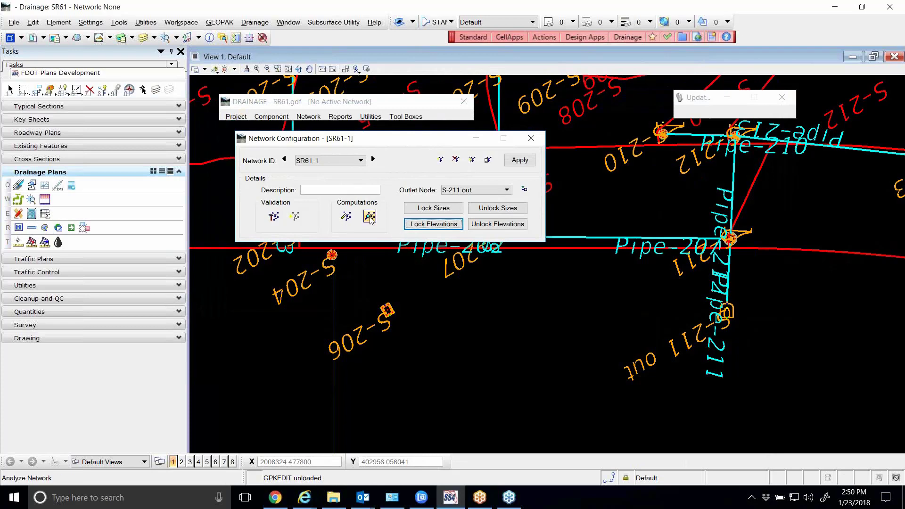
left_click(370, 217)
left_click_drag(354, 139, 347, 140)
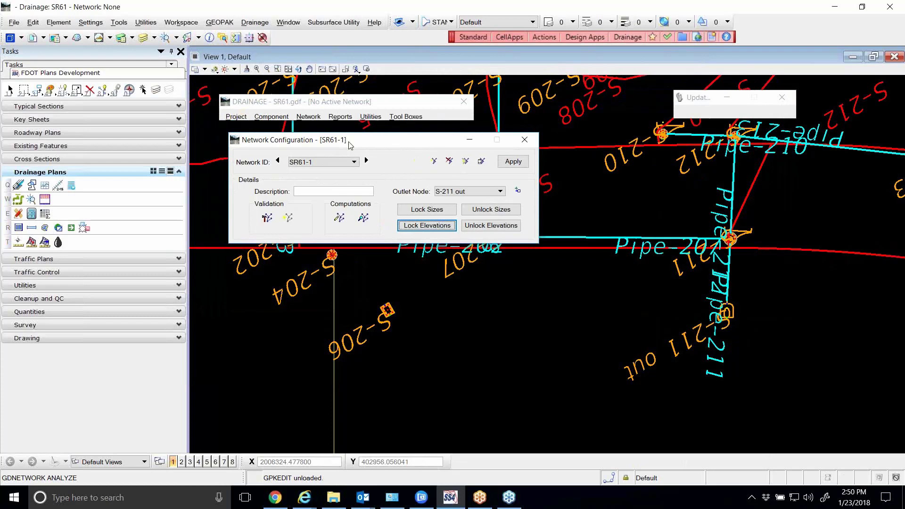
Make SR61-1 the active network of the drainage project.
left_click(367, 160)
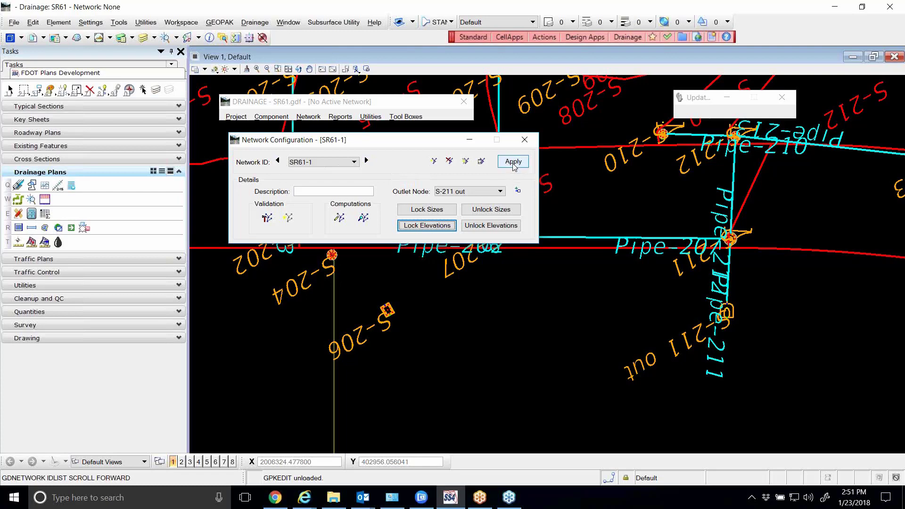
left_click(482, 161)
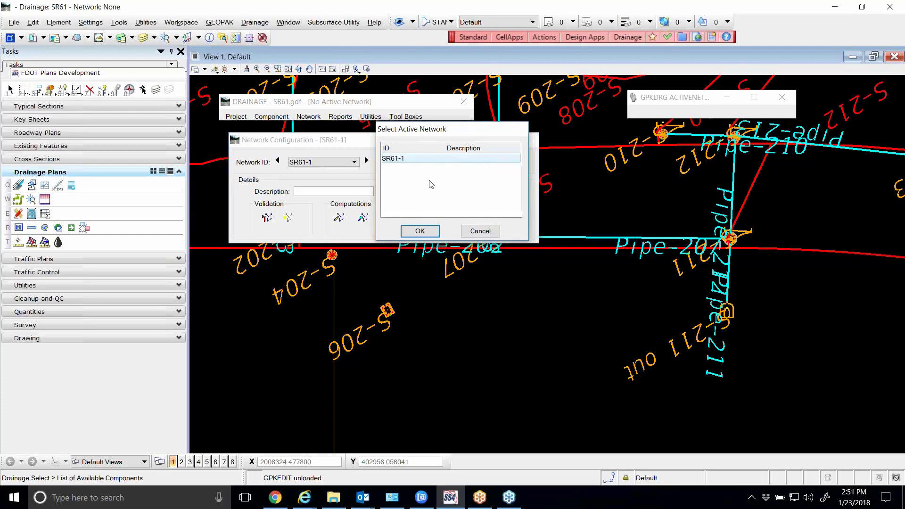
left_click(433, 232)
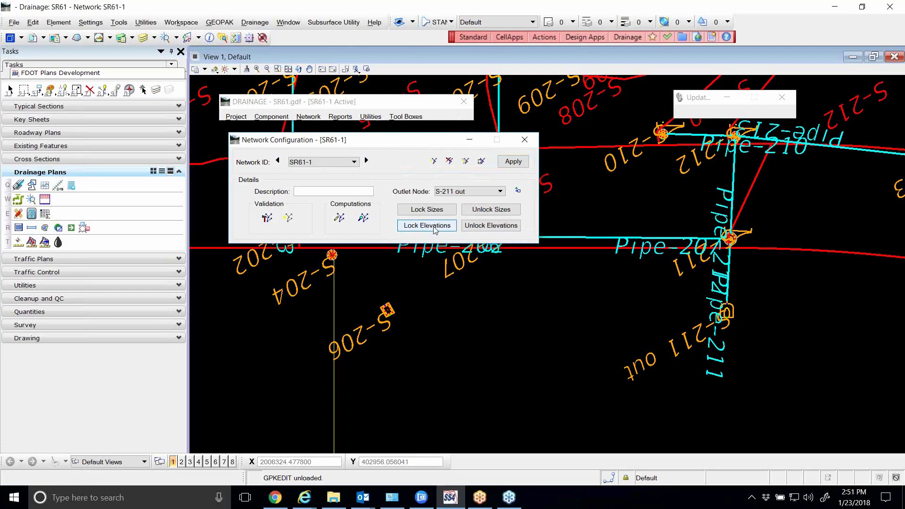
left_click_drag(365, 105, 397, 107)
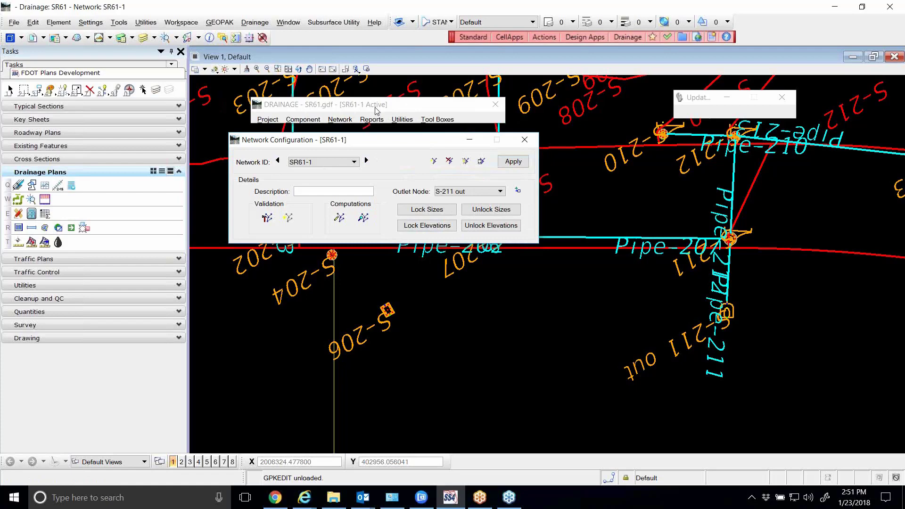
left_click_drag(415, 141, 409, 143)
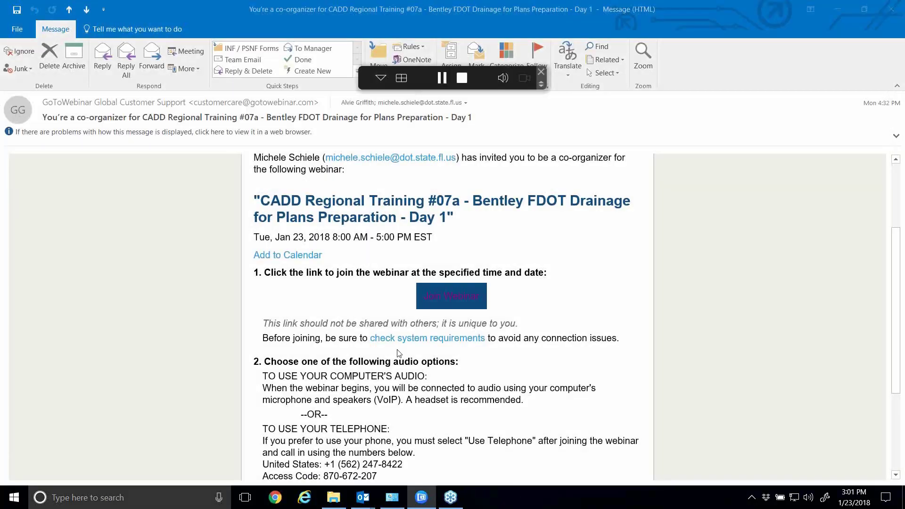
left_click(333, 497)
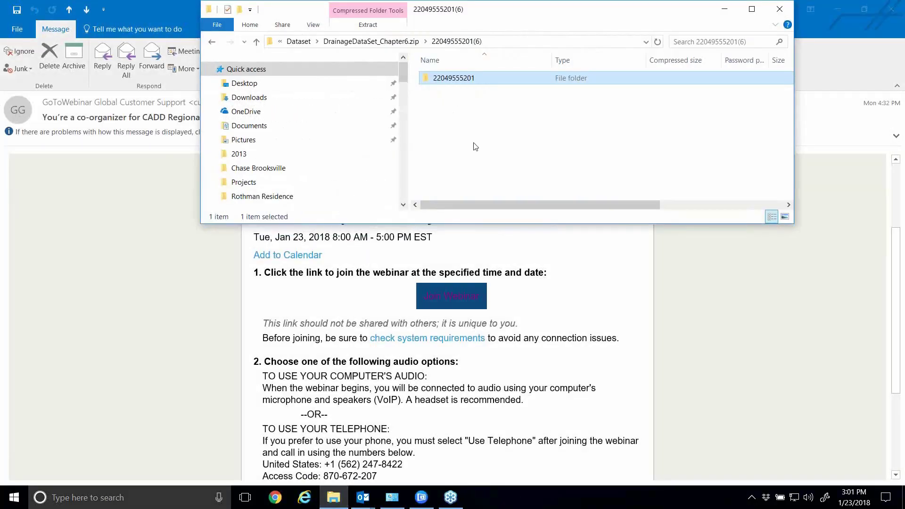
scroll(342, 158, "down", 2)
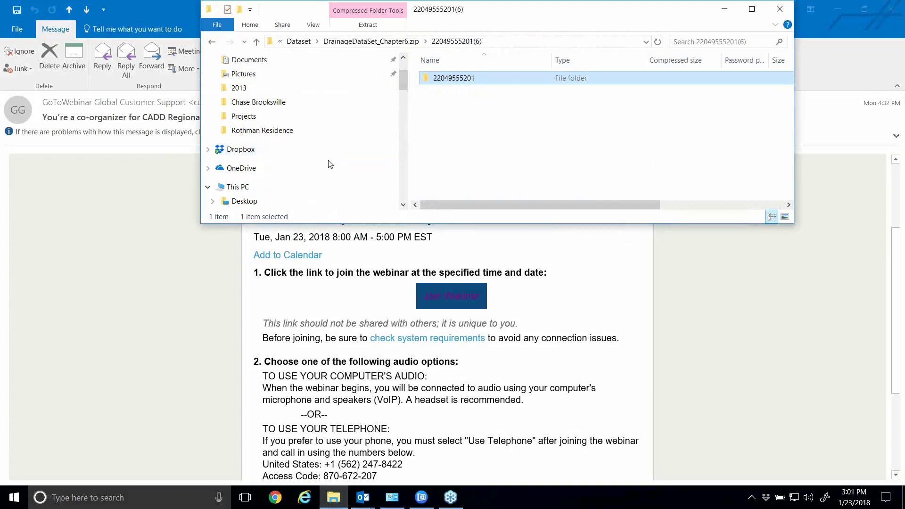
scroll(306, 174, "down", 2)
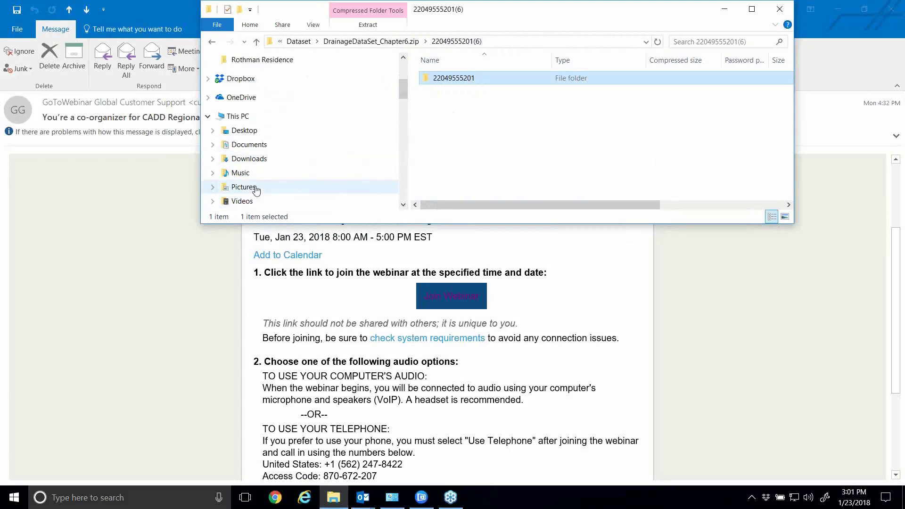
scroll(257, 189, "down", 2)
left_click(262, 165)
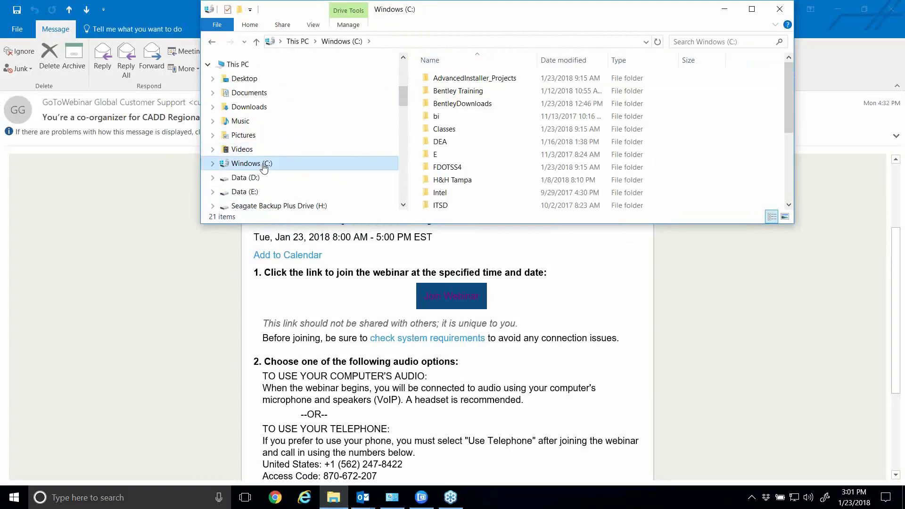
left_click(438, 156)
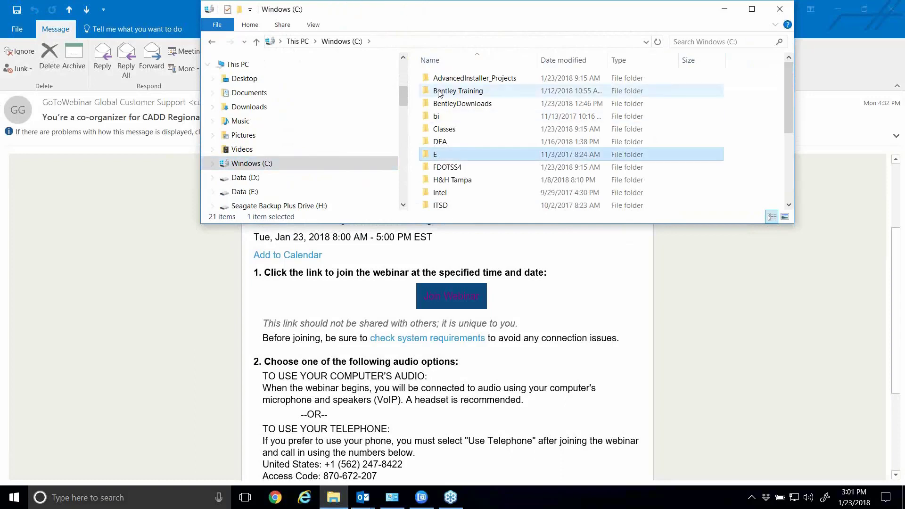
double_click(434, 158)
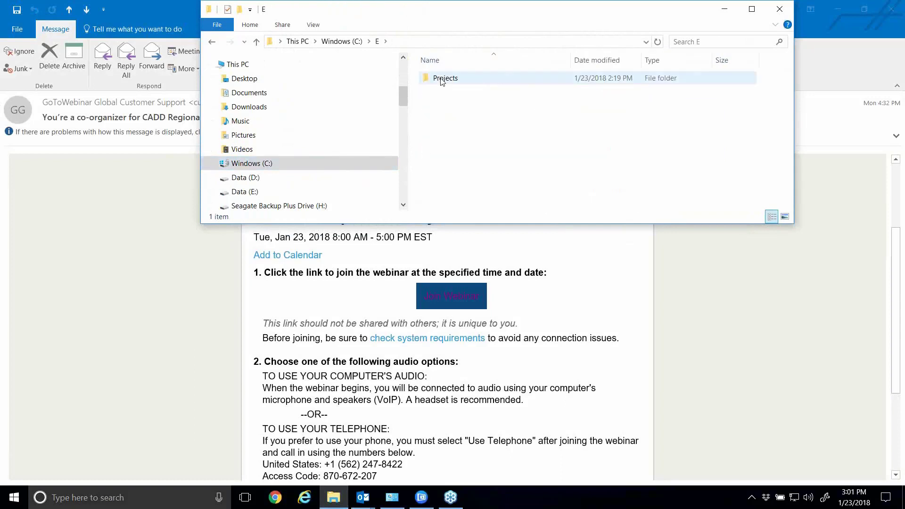
double_click(442, 80)
left_click(465, 83)
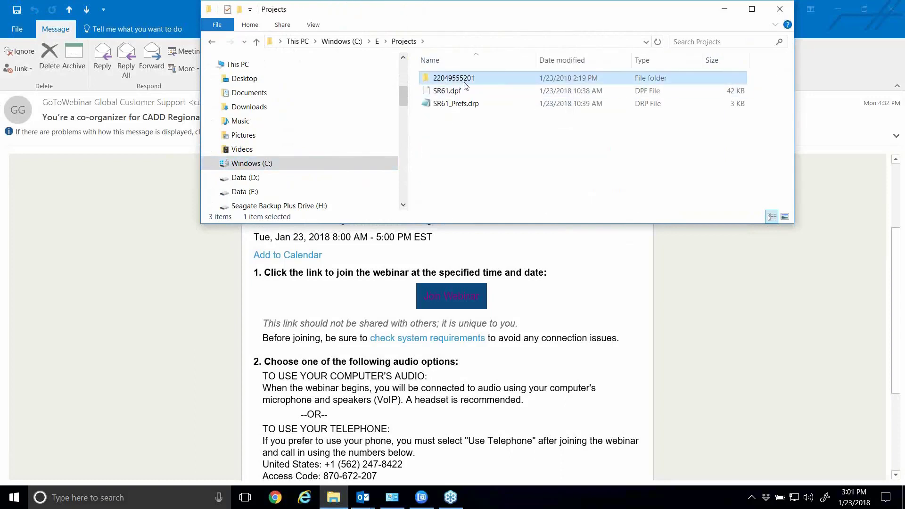
key("Delete")
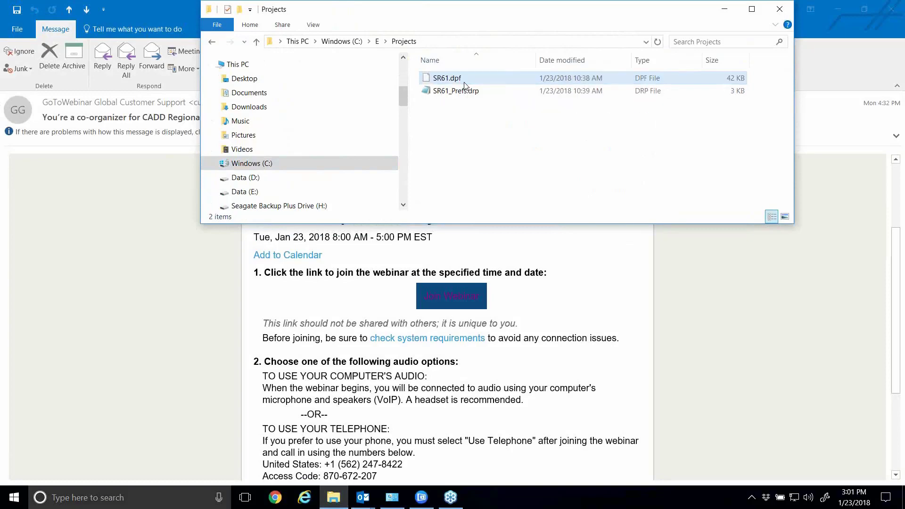
left_click(837, 9)
left_click_drag(630, 14, 646, 259)
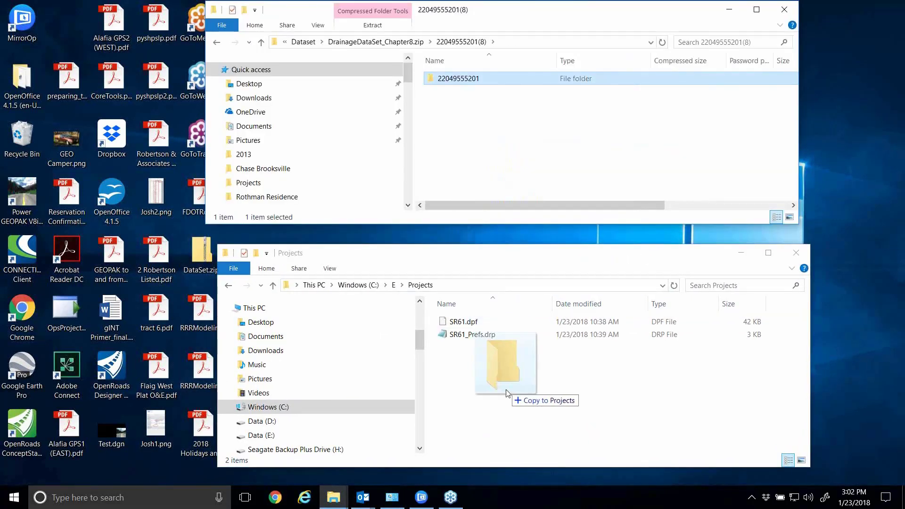
left_click_drag(517, 390, 519, 393)
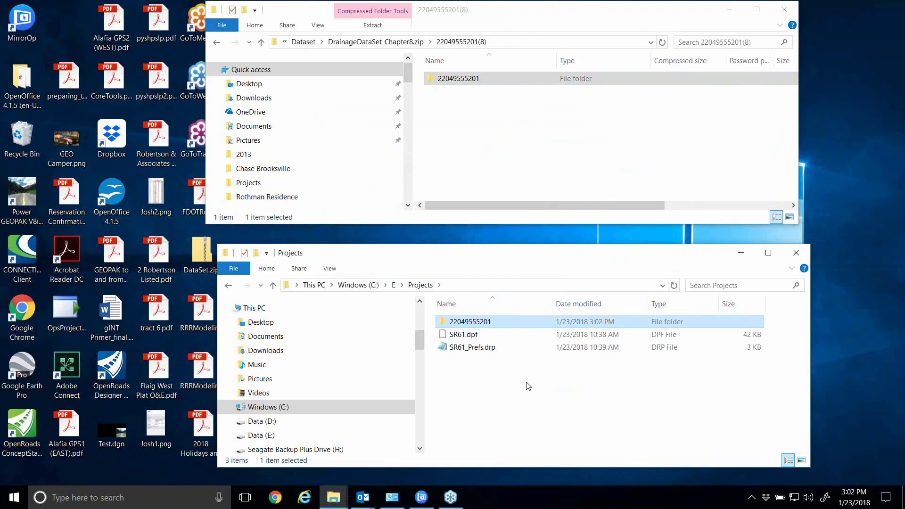
Switch to Power GEOPAK and open DRPRRD01.DGN from the project's drainage folder.
left_click(726, 10)
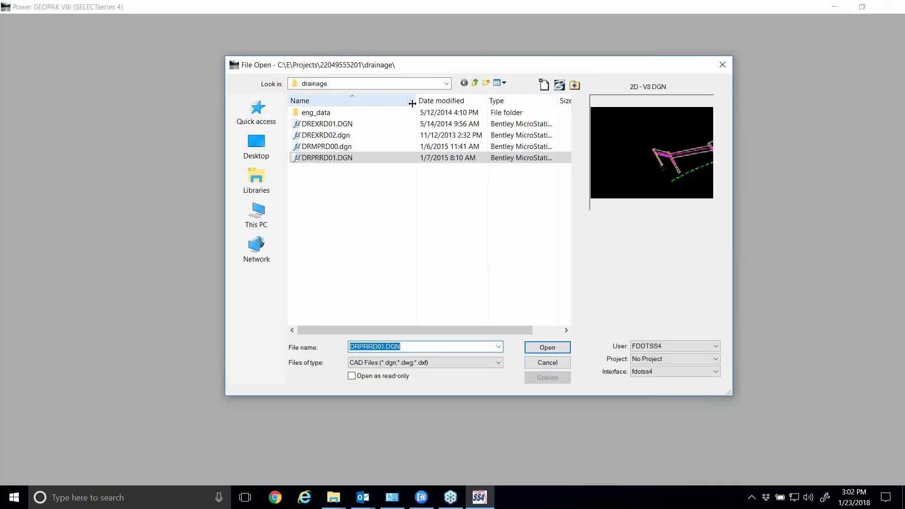
left_click_drag(412, 103, 400, 103)
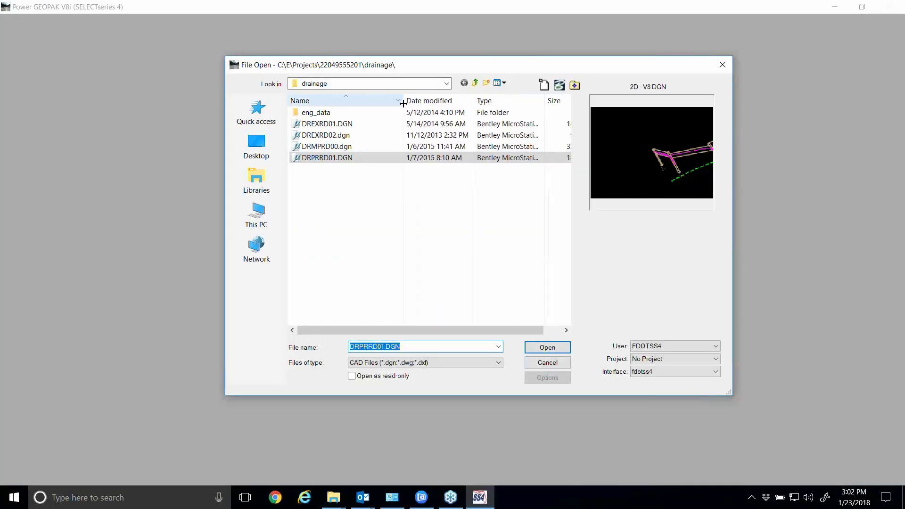
double_click(332, 157)
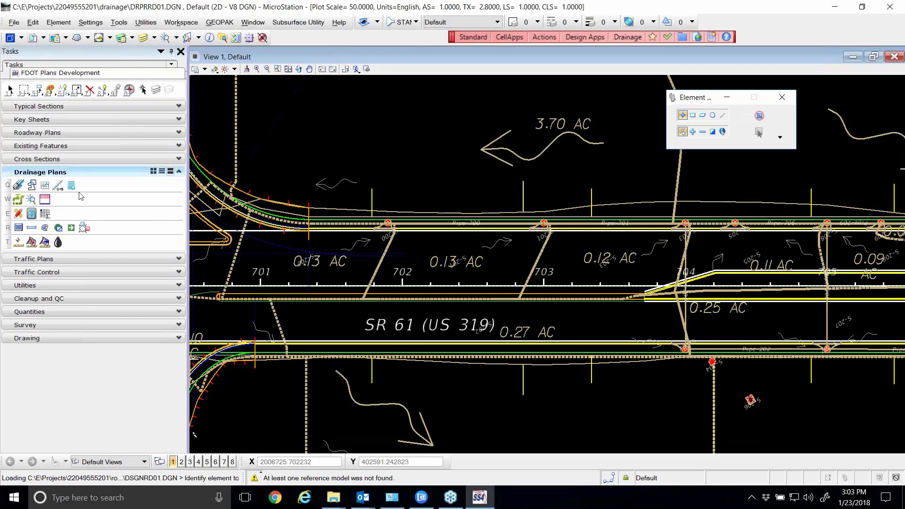
left_click(16, 187)
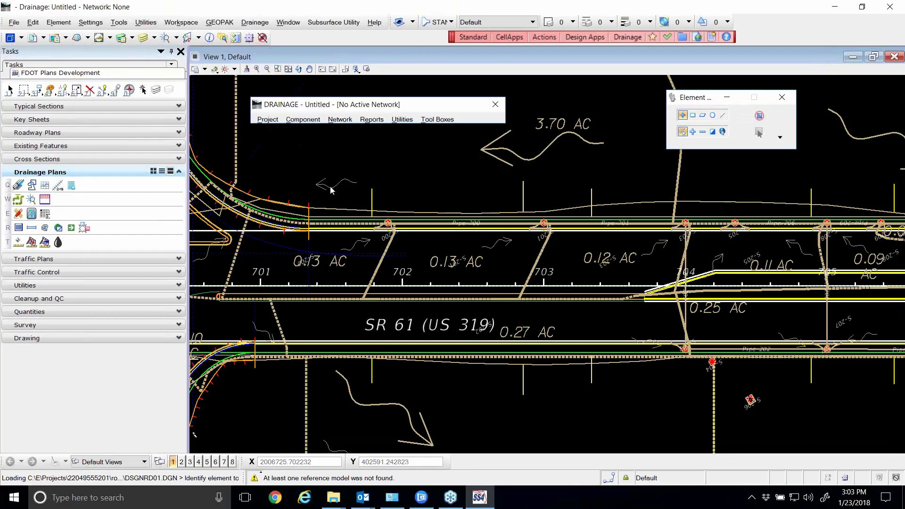
left_click(268, 120)
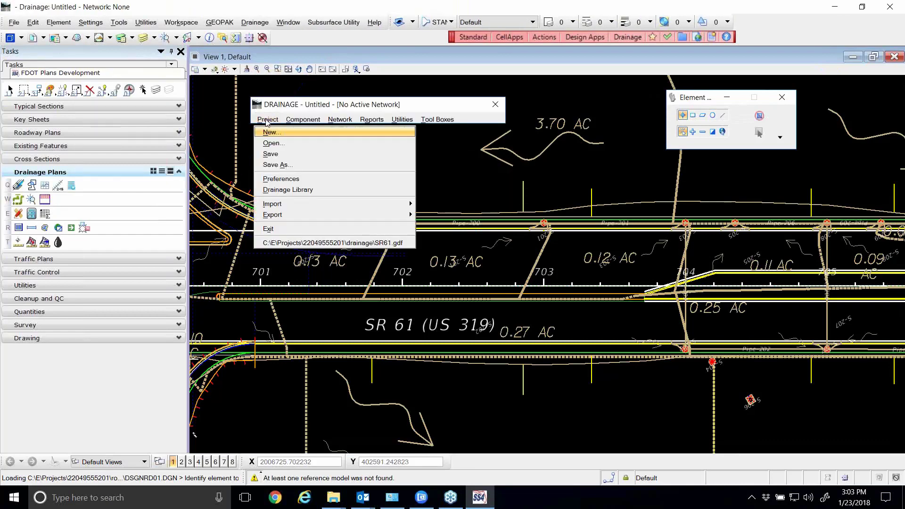
left_click(313, 243)
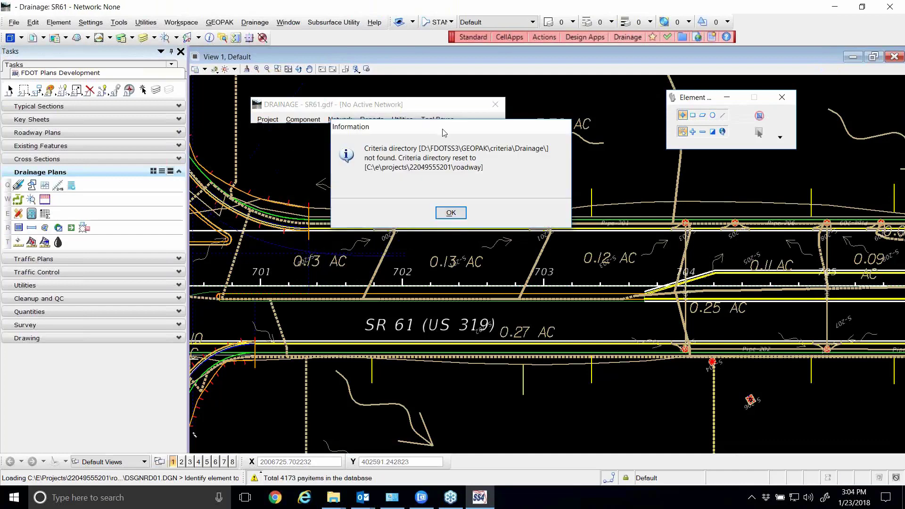
left_click_drag(443, 130, 445, 139)
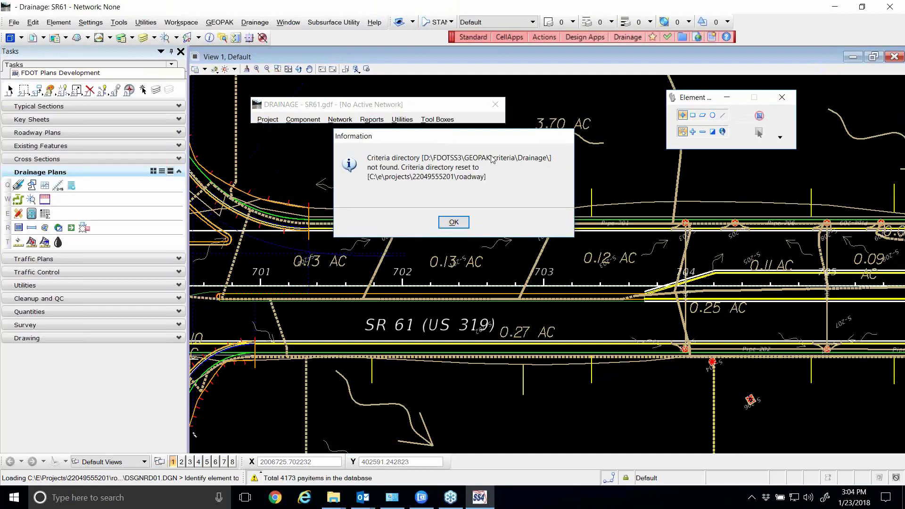
left_click(453, 222)
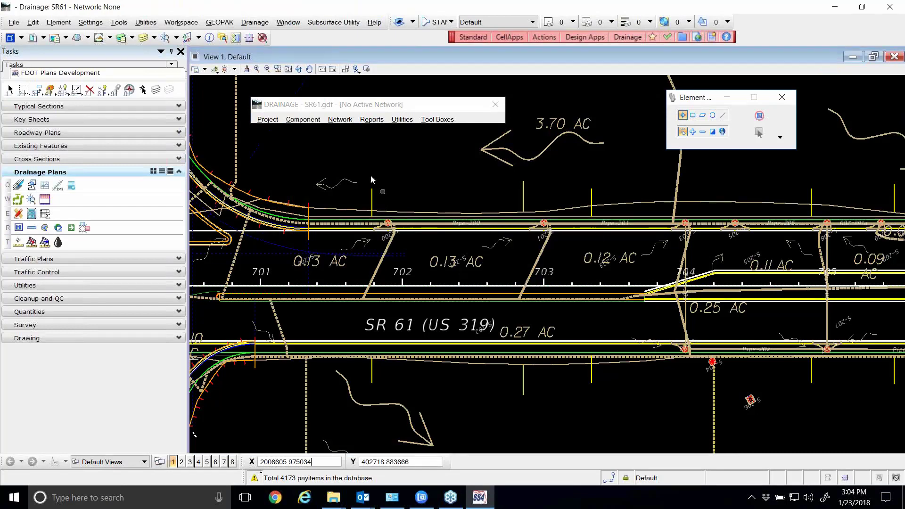
Load the drainage preferences from the file SR61.dpf in C:\E\Projects.
left_click(267, 120)
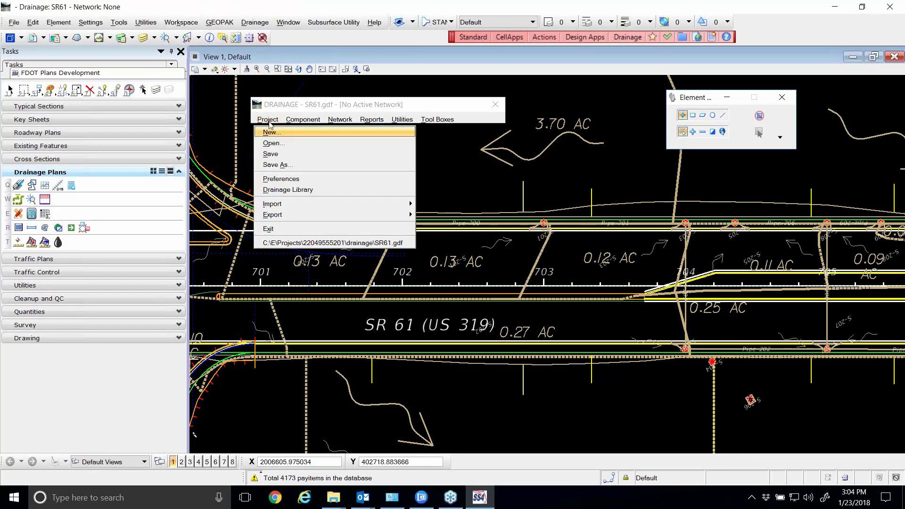
left_click(276, 177)
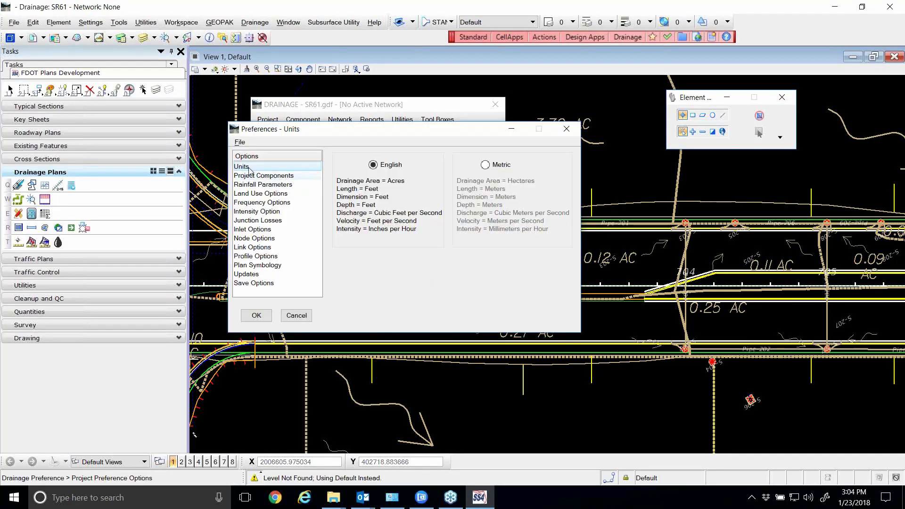
left_click(240, 142)
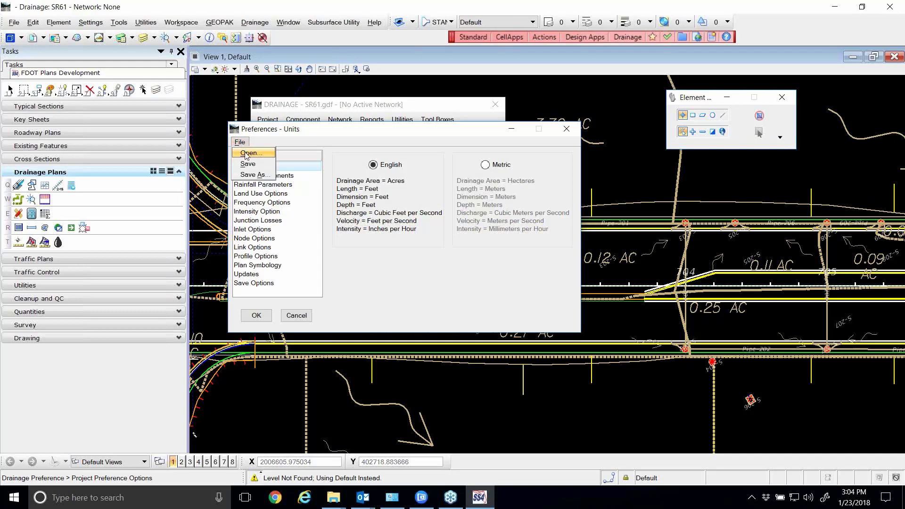
left_click(247, 154)
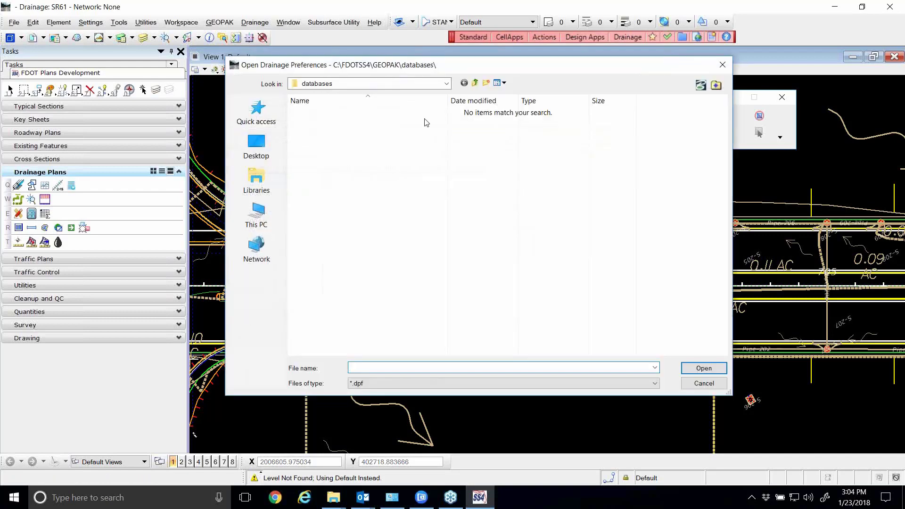
left_click(446, 84)
left_click(445, 84)
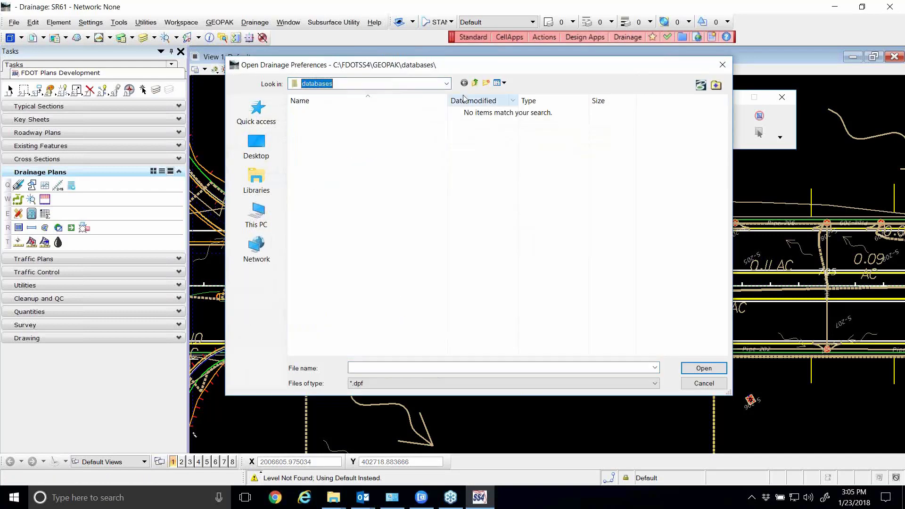
left_click(446, 84)
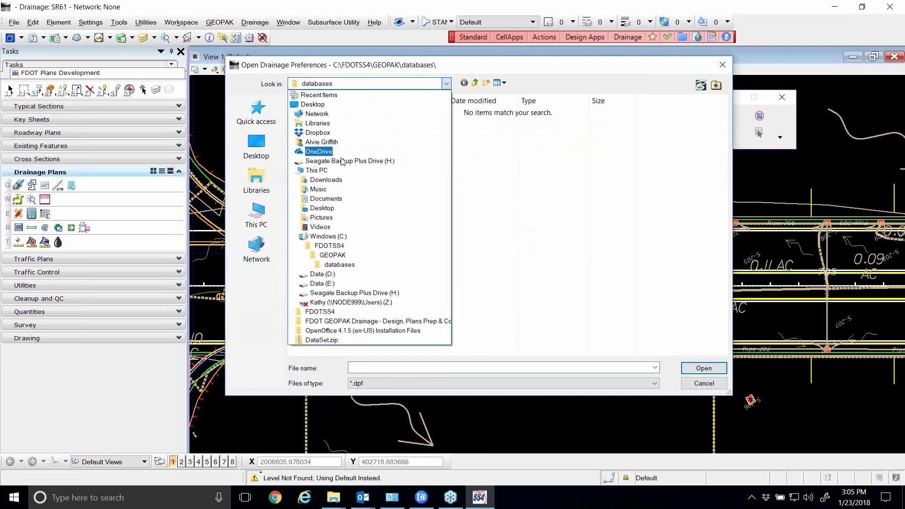
left_click(327, 236)
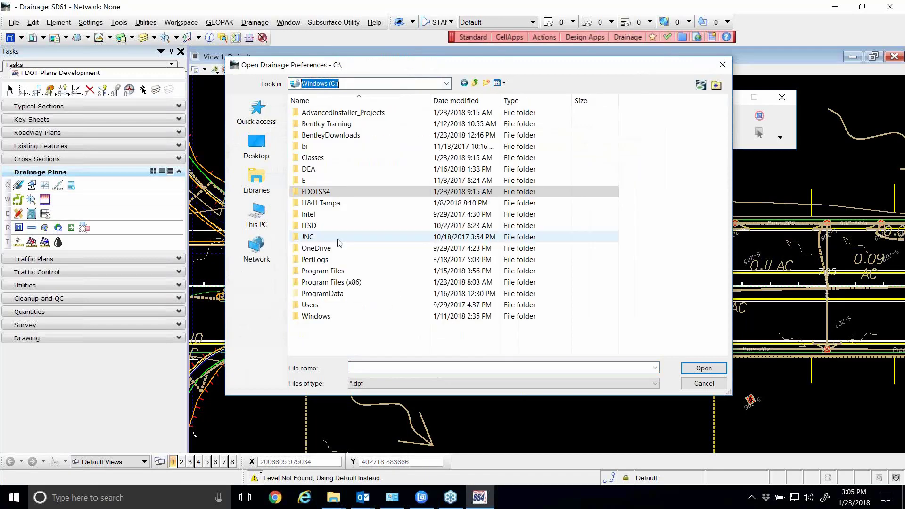
double_click(311, 180)
double_click(315, 112)
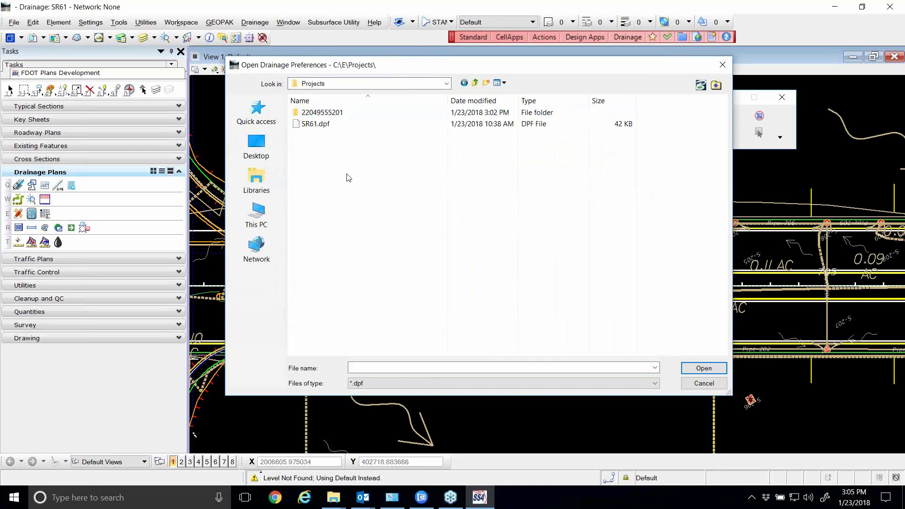
left_click(320, 127)
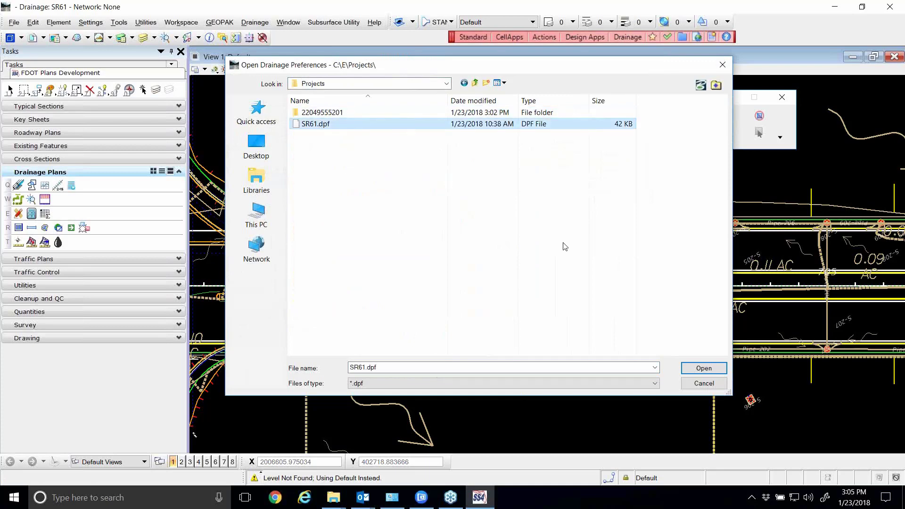
left_click(703, 369)
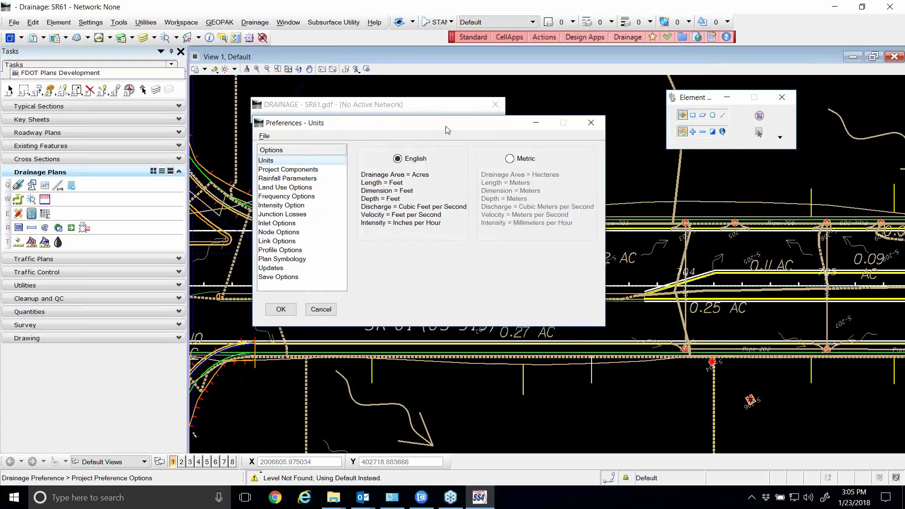
Accept the loaded drainage preferences and store the changes in the project.
left_click_drag(446, 127, 455, 124)
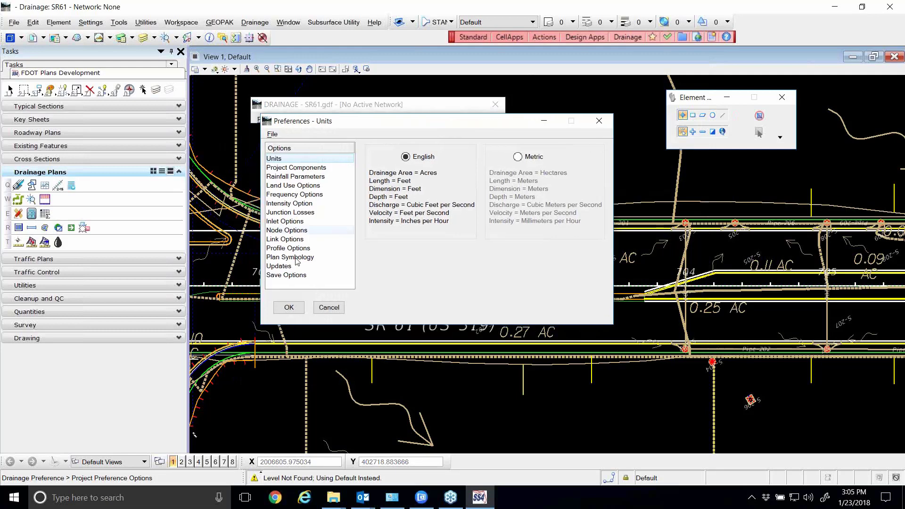
left_click(289, 308)
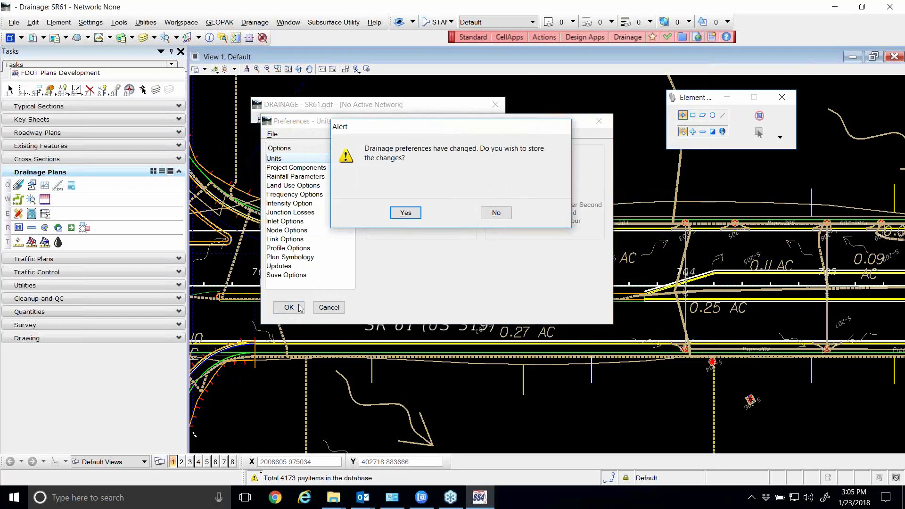
left_click(404, 214)
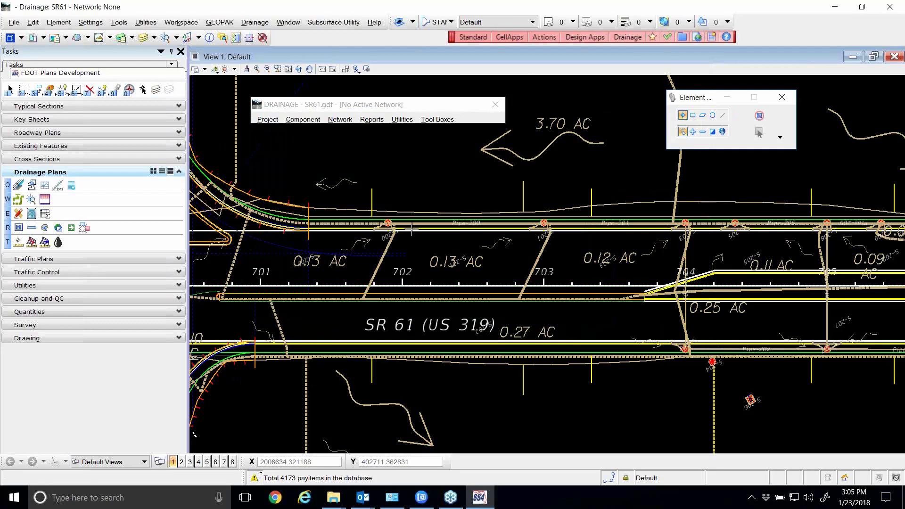
Examine the plan around structures S-204 and S-206 and their position relative to S-202, Pipe-202 and the outfall near SWMF #1.
left_click(11, 89)
scroll(669, 361, "down", 2)
scroll(671, 362, "up", 4)
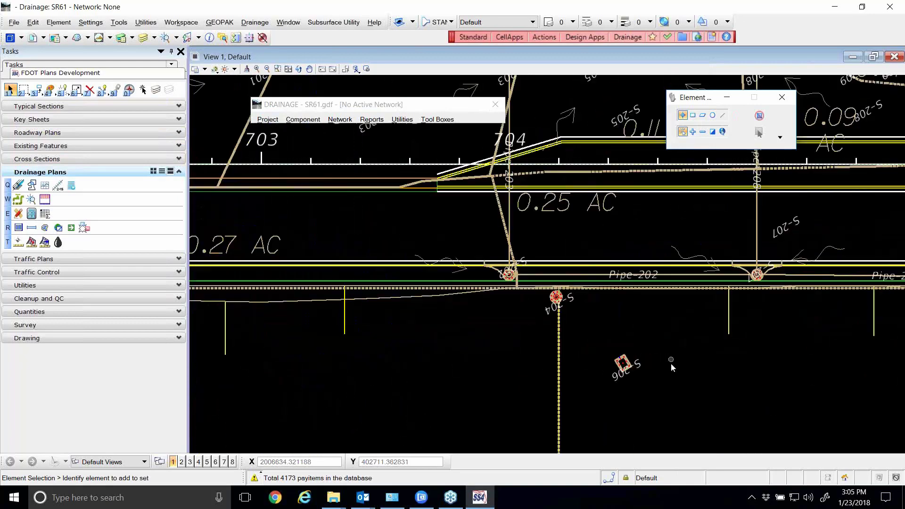
scroll(671, 363, "up", 2)
scroll(518, 299, "down", 2)
scroll(535, 343, "up", 2)
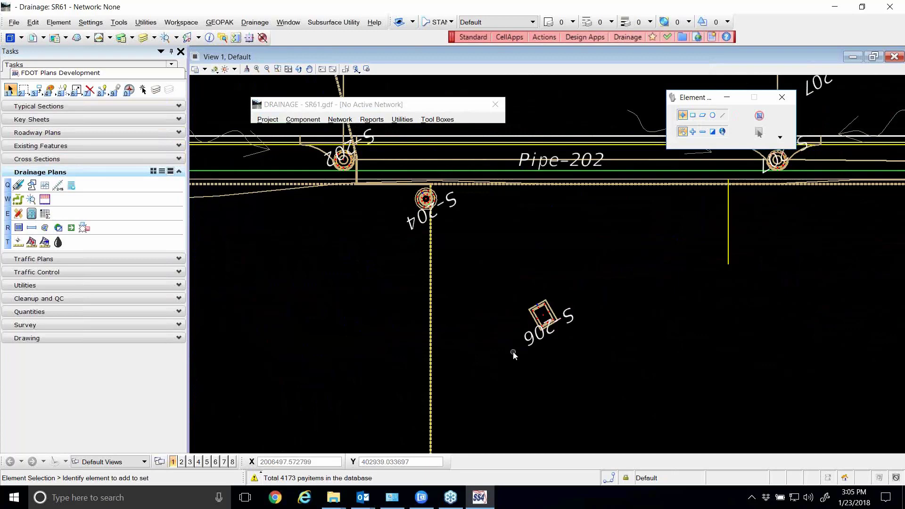
scroll(524, 294, "down", 5)
scroll(525, 294, "down", 4)
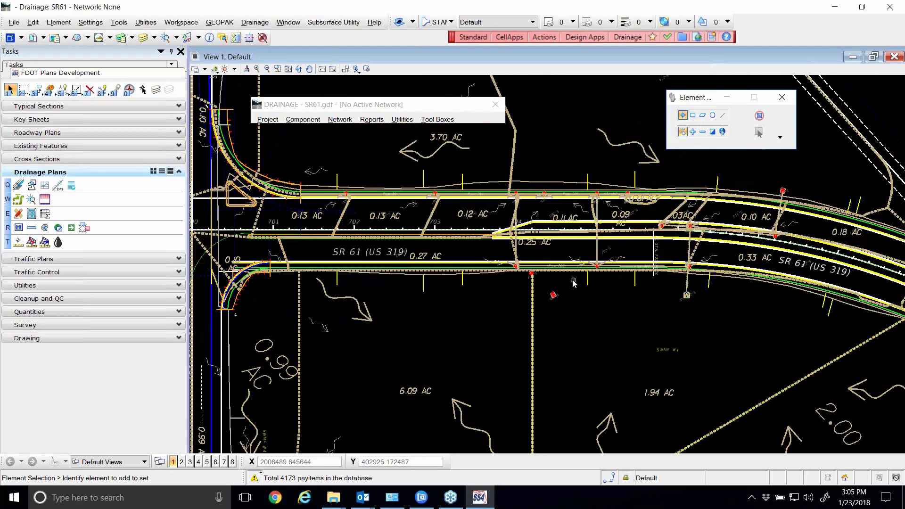
scroll(580, 306, "up", 4)
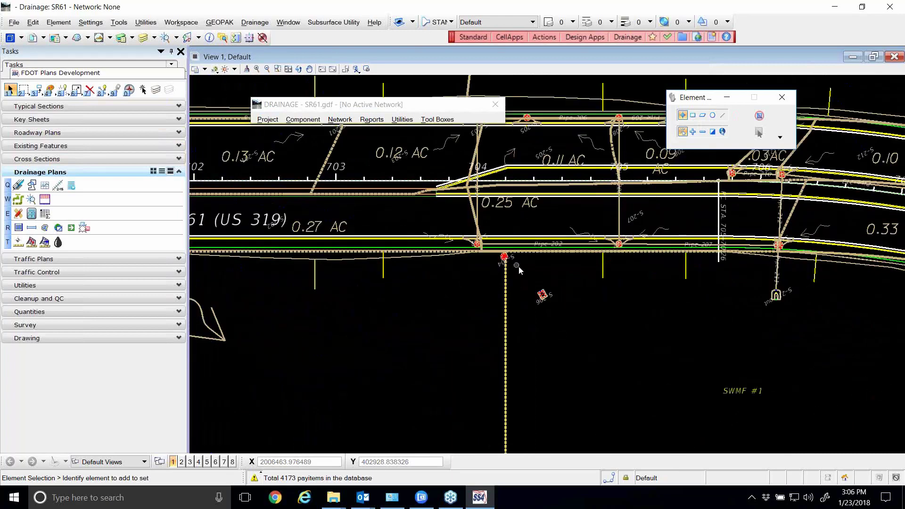
scroll(507, 258, "up", 2)
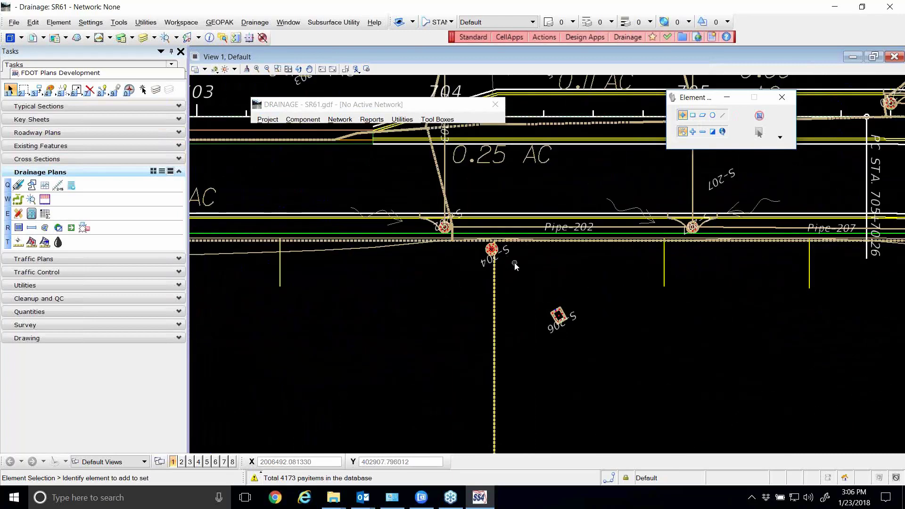
scroll(514, 262, "up", 2)
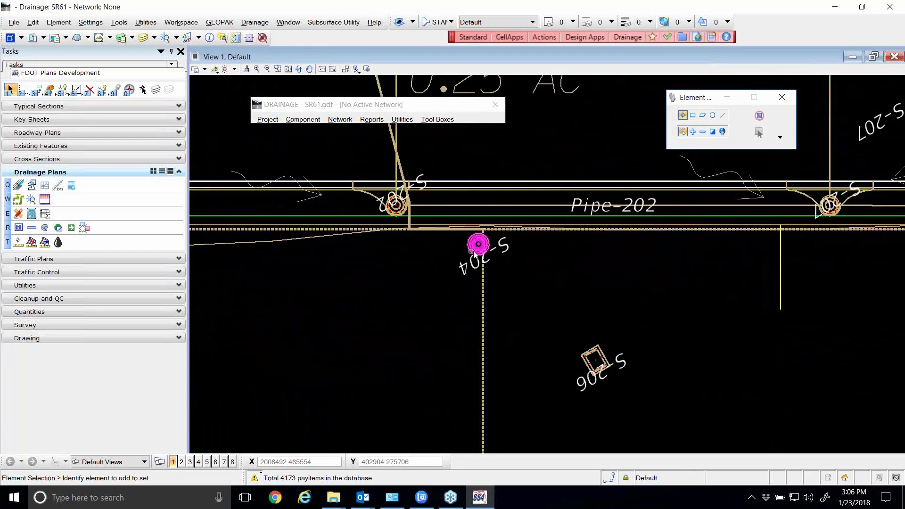
scroll(478, 244, "up", 2)
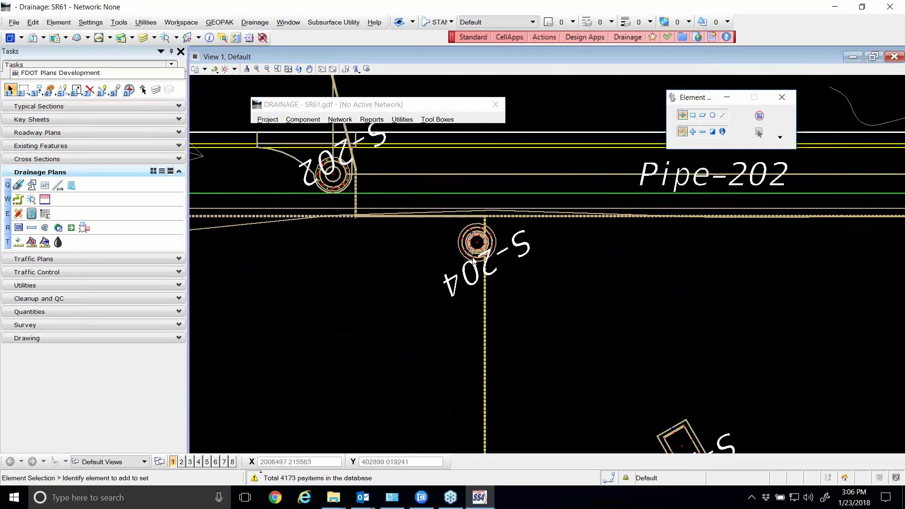
scroll(481, 243, "down", 2)
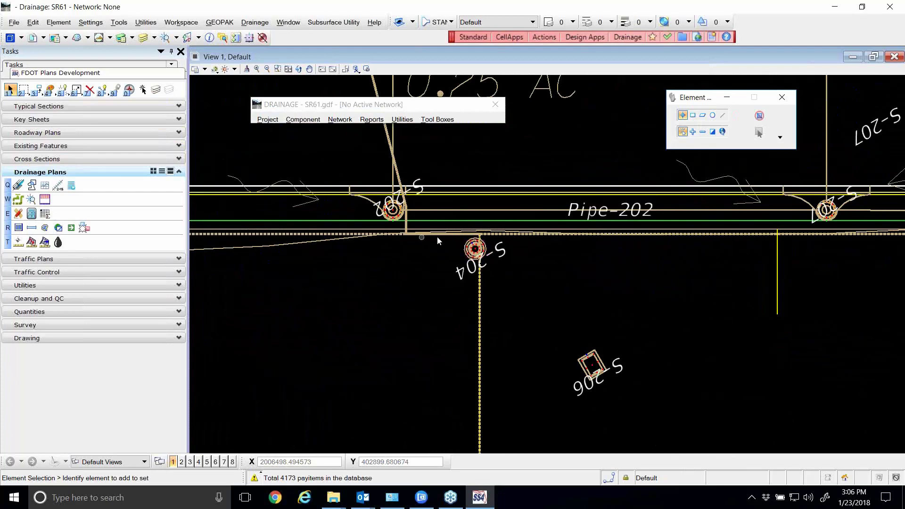
scroll(469, 236, "down", 2)
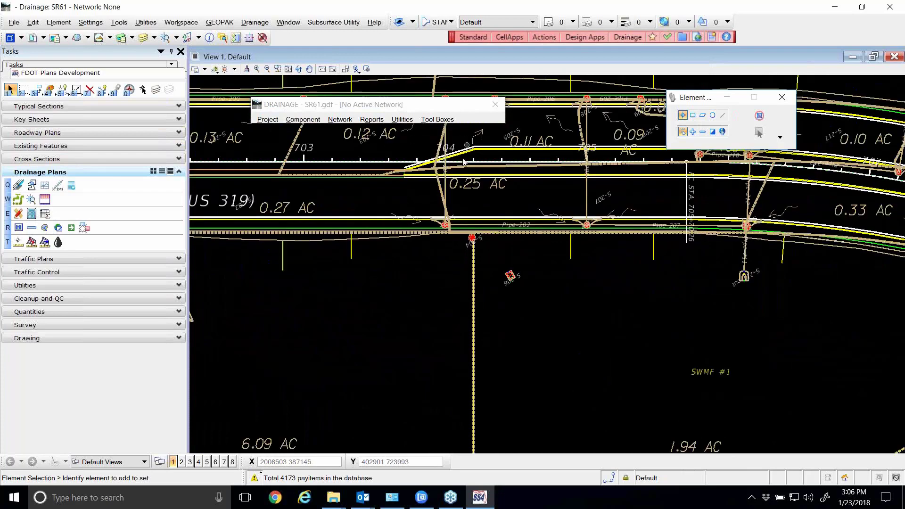
scroll(476, 236, "up", 2)
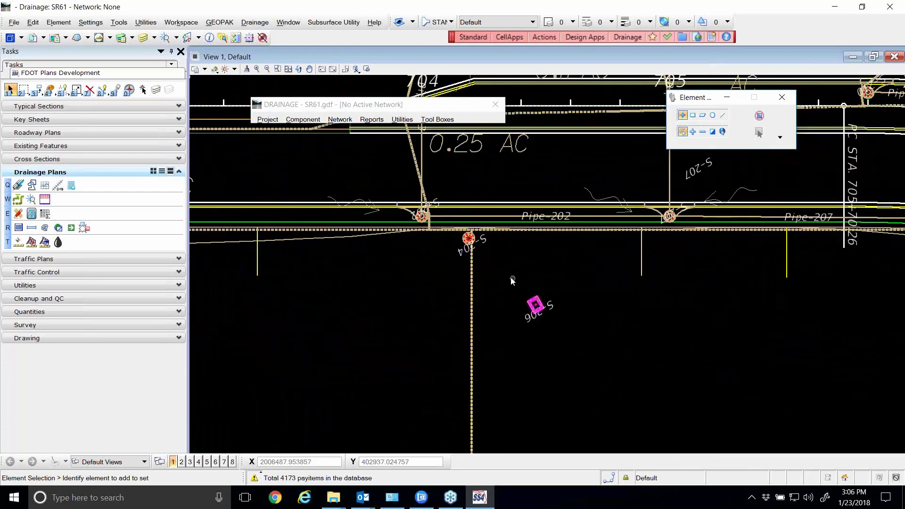
scroll(510, 278, "down", 2)
scroll(754, 296, "up", 2)
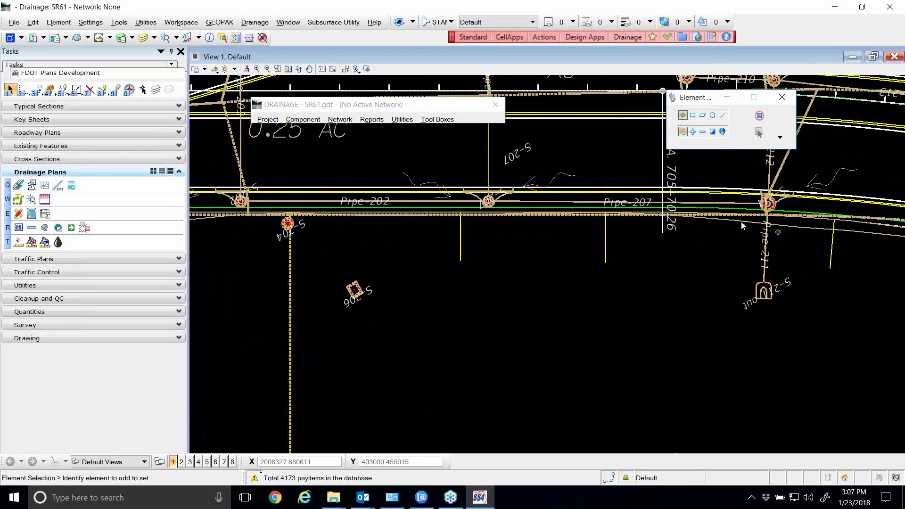
Open the Navigator listing the drainage components and place it over the plan.
left_click(402, 120)
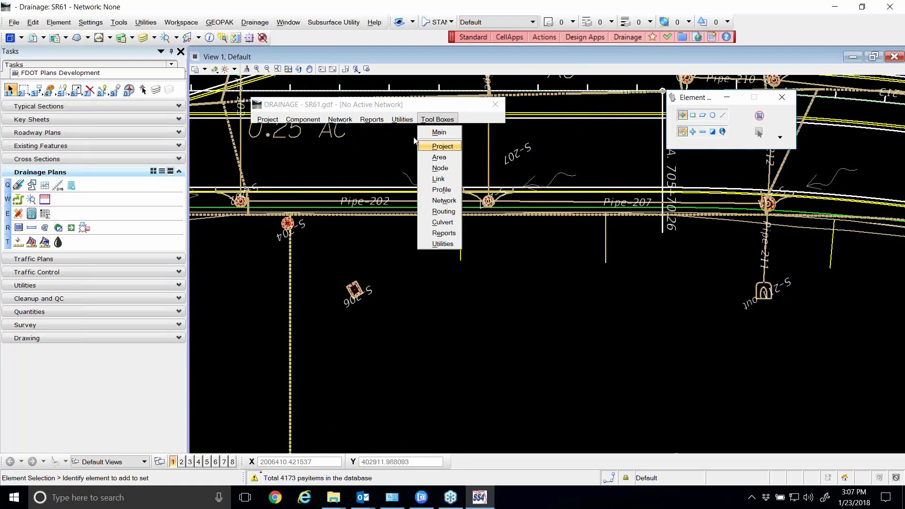
left_click(408, 136)
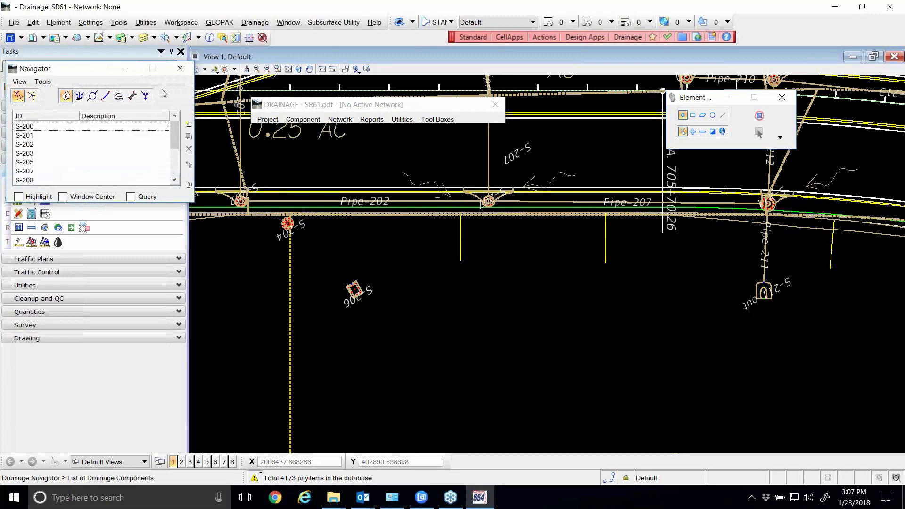
left_click_drag(83, 71, 438, 163)
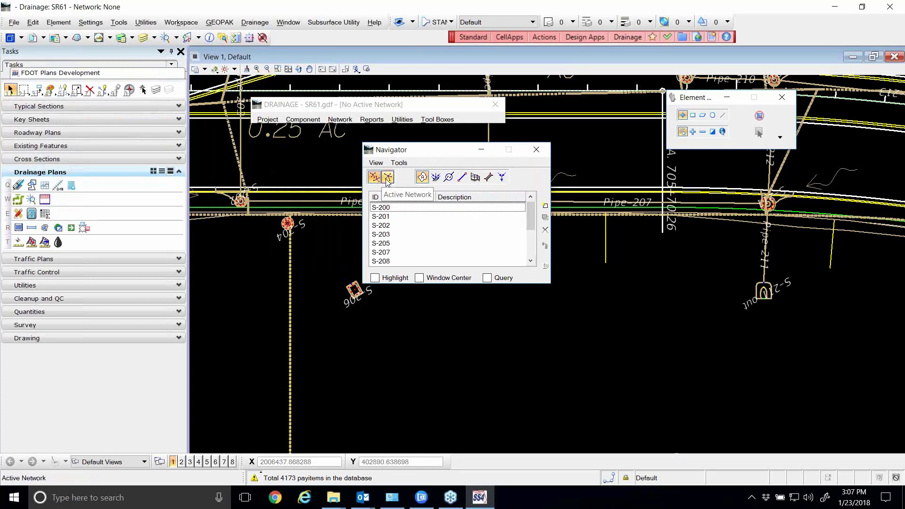
mouse_move(419, 152)
left_mouse_down()
mouse_move(419, 141)
mouse_move(419, 152)
left_mouse_up()
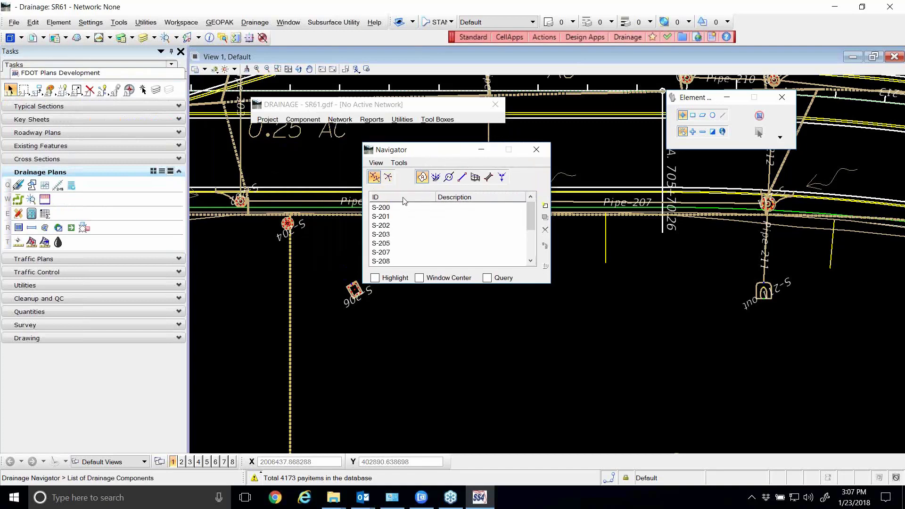
left_click_drag(415, 149, 416, 139)
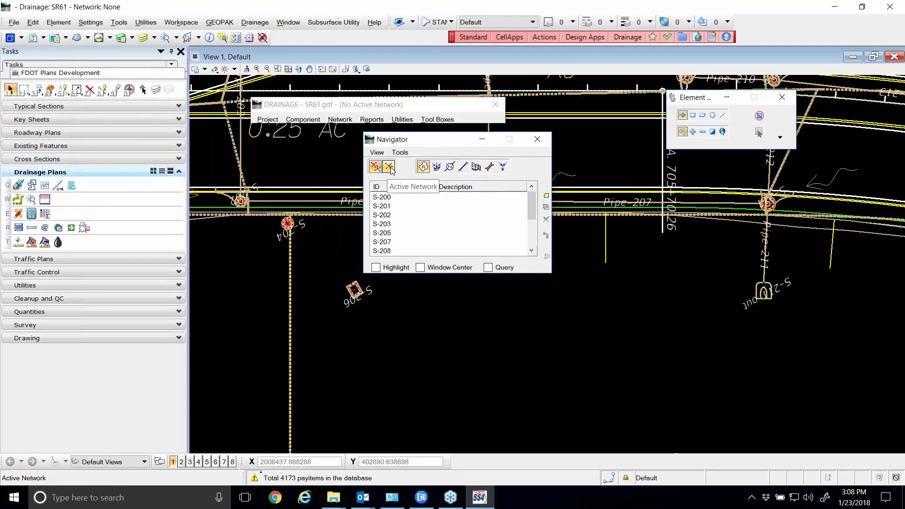
Try to limit the Navigator list to the active network.
left_click(389, 167)
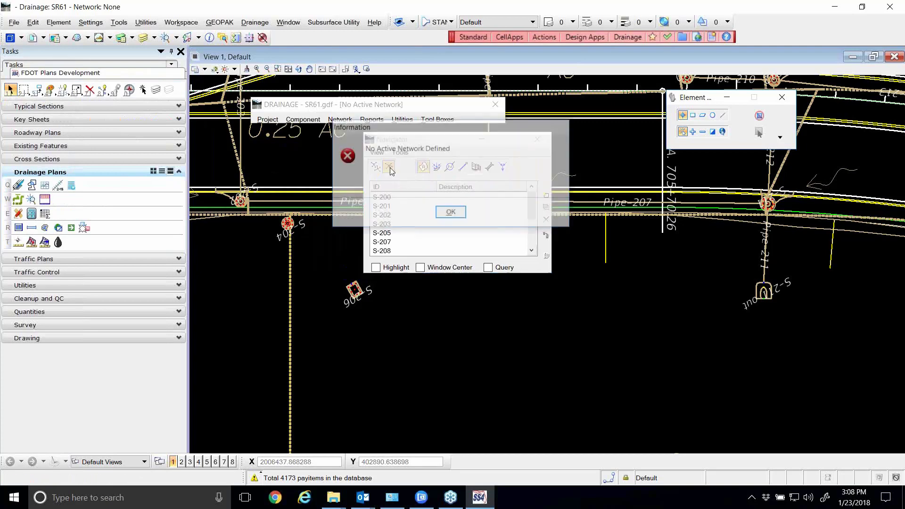
left_click(452, 213)
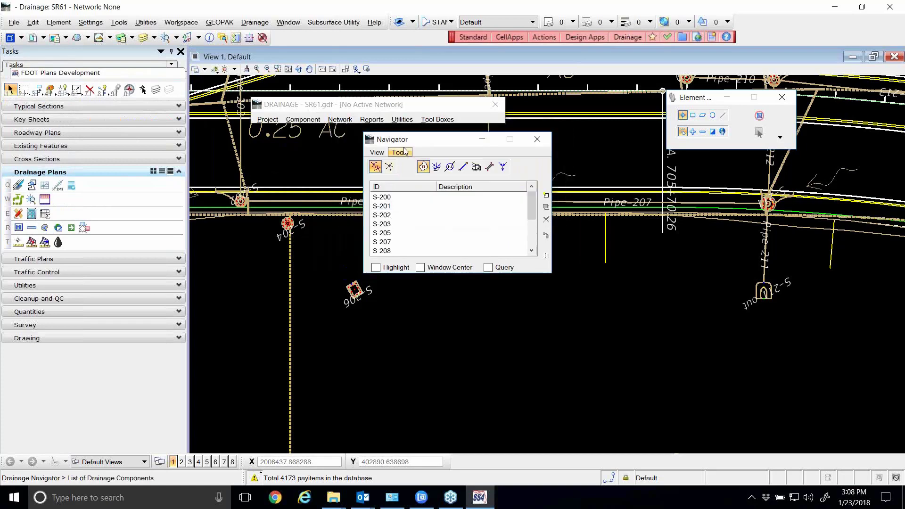
left_click_drag(406, 141, 399, 139)
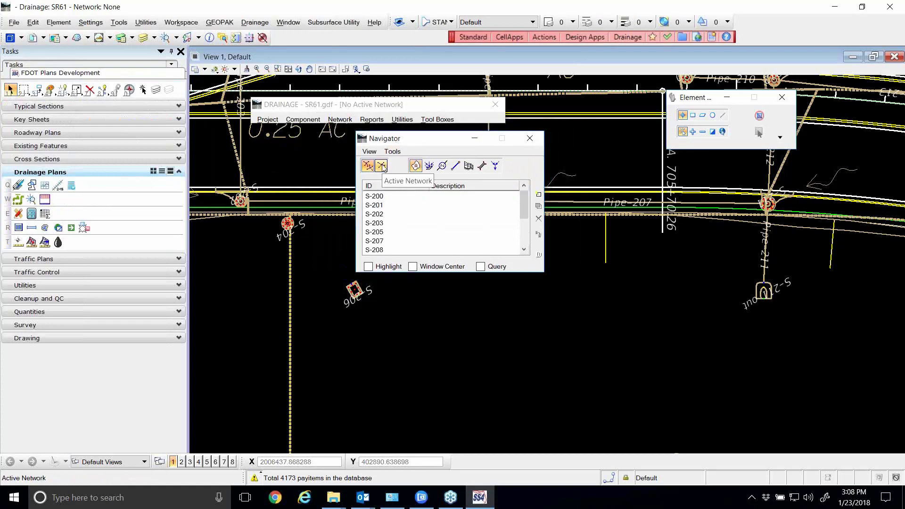
Set SR61-1 as the project's active network.
left_click(336, 121)
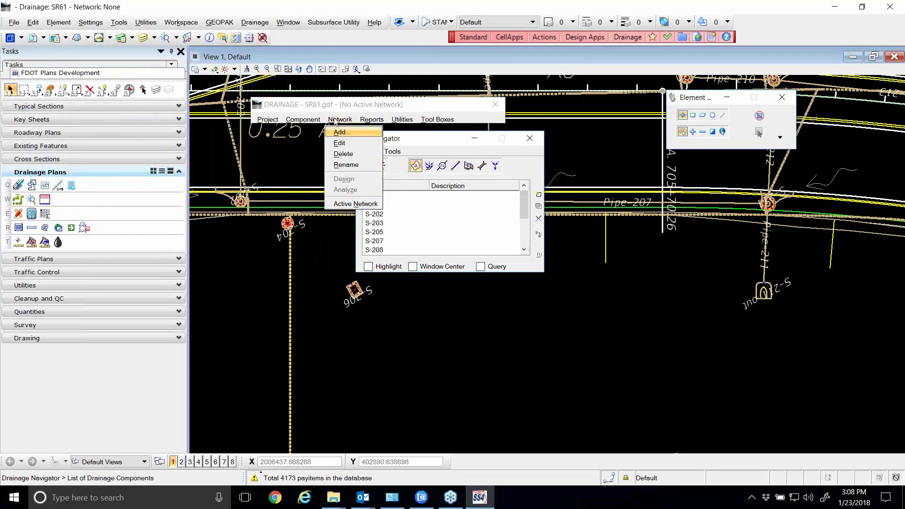
left_click(353, 204)
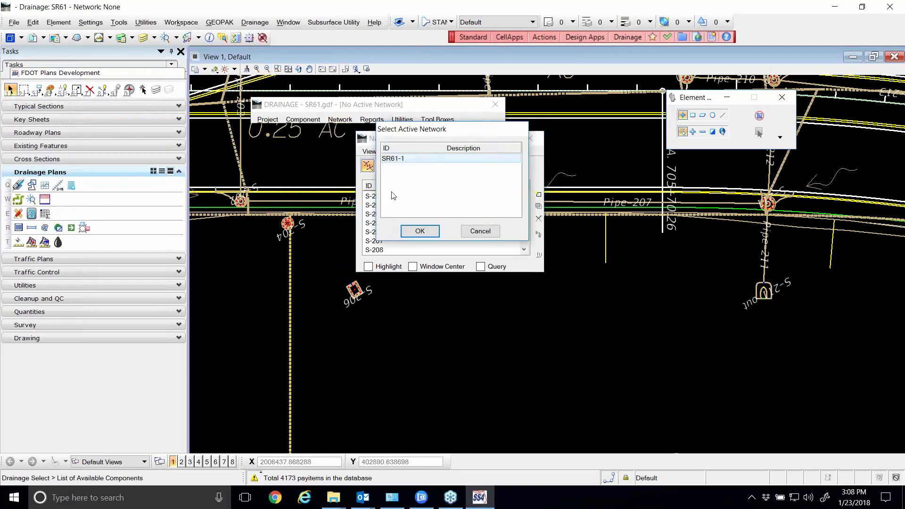
left_click_drag(474, 121, 625, 80)
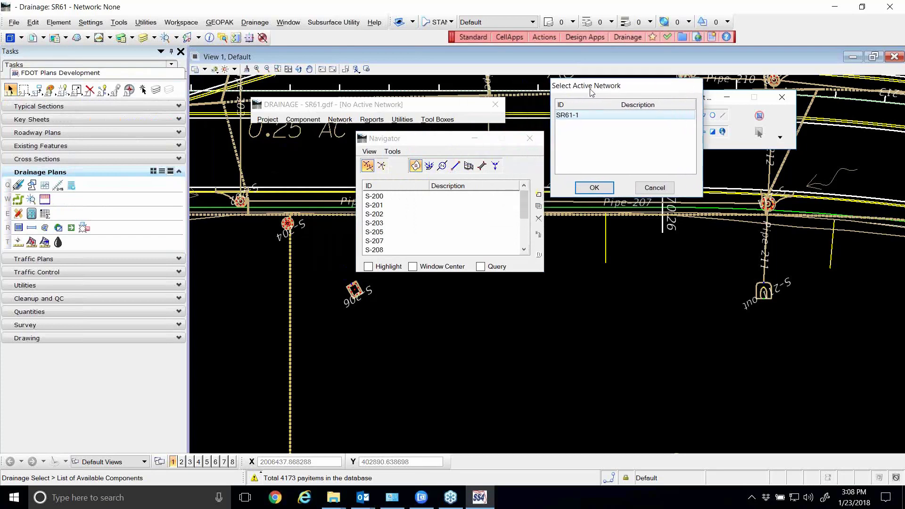
left_click(594, 189)
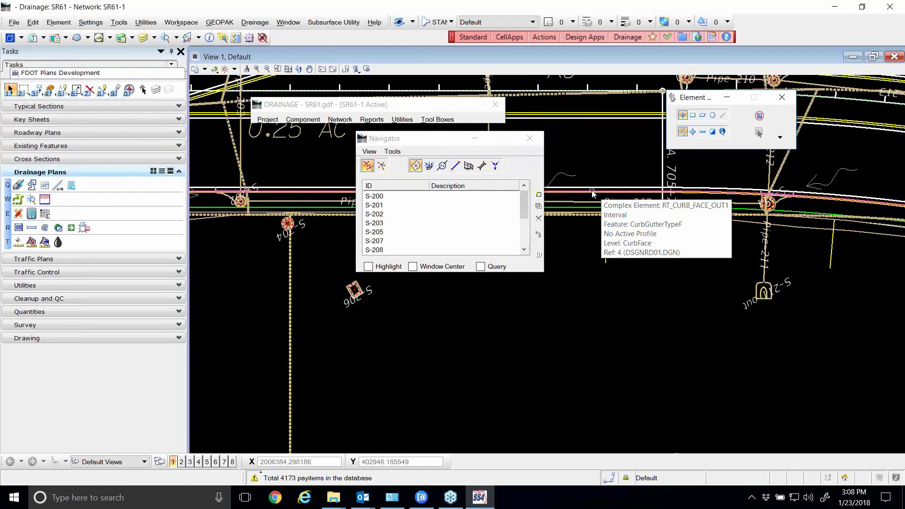
Compare the Navigator's drainage areas for all networks with those of the active network, leaving the list limited to the active network.
left_click(380, 168)
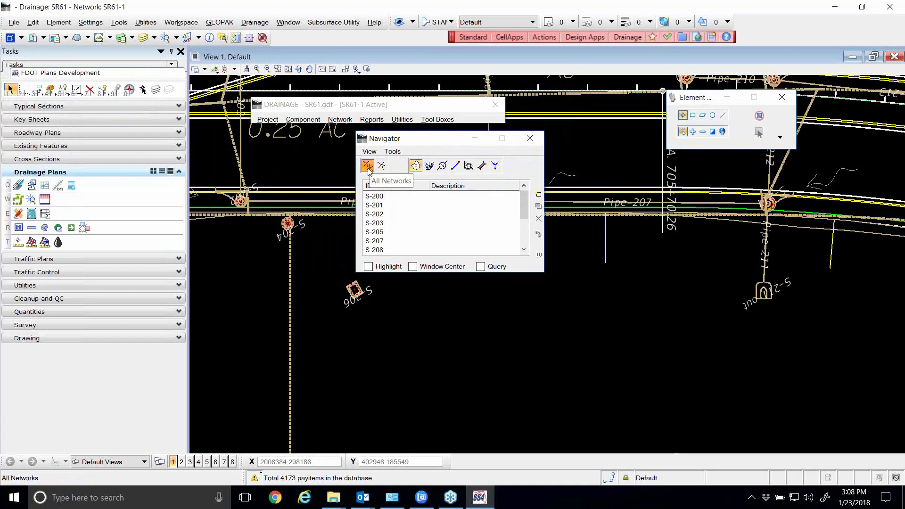
left_click(368, 166)
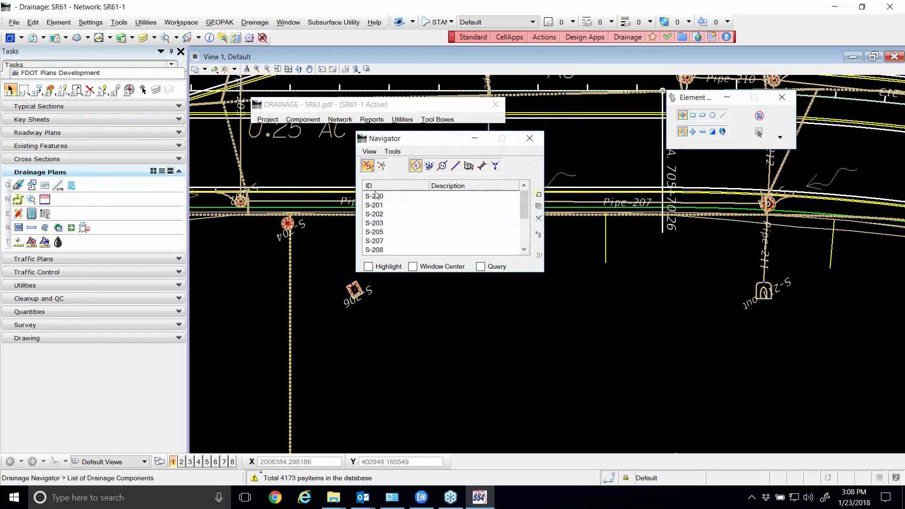
left_click(381, 167)
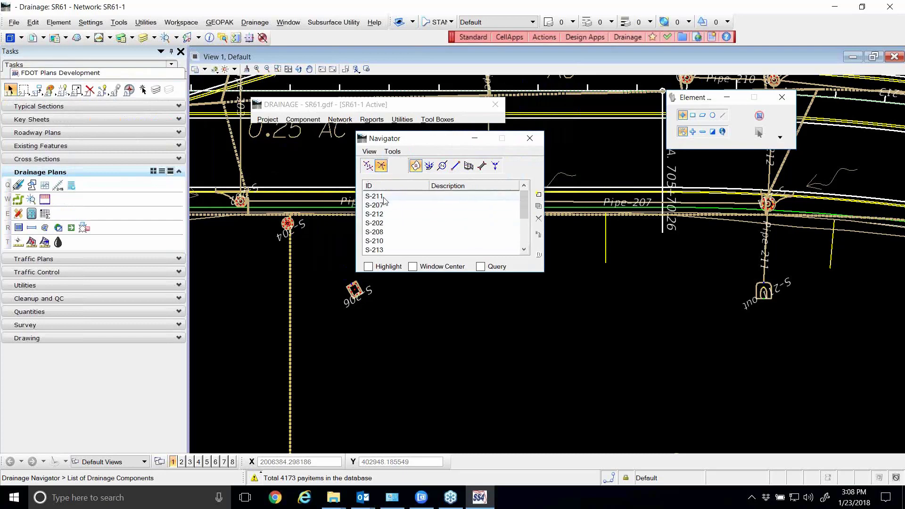
scroll(381, 212, "down", 1)
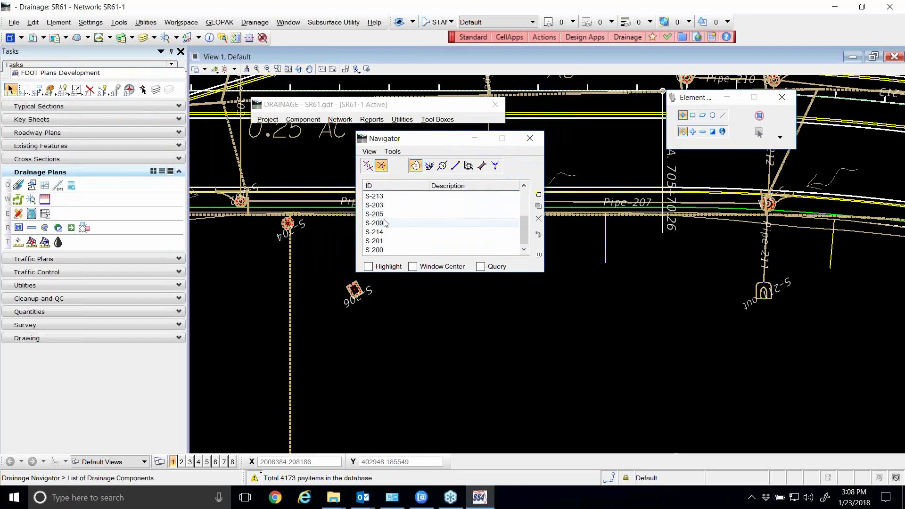
scroll(383, 216, "up", 2)
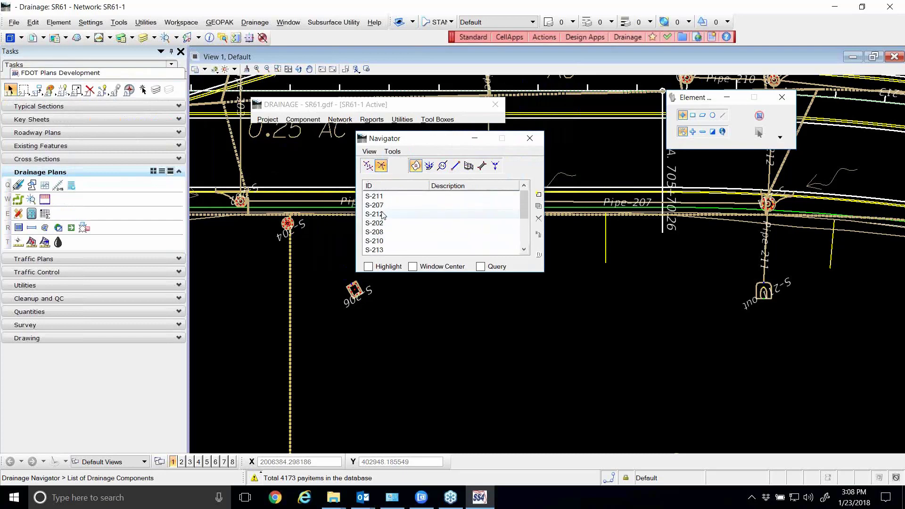
List the active network's nodes in the Navigator and enable both Highlight and Window Center for selected components.
mouse_move(410, 138)
left_mouse_down()
mouse_move(441, 206)
mouse_move(407, 146)
left_mouse_up()
left_click_drag(423, 138, 487, 275)
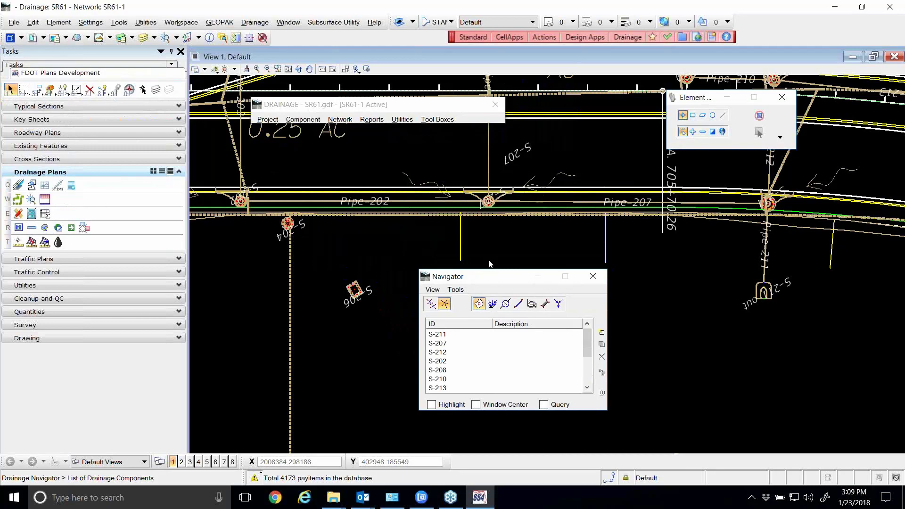
left_click_drag(487, 274, 491, 153)
left_click(507, 178)
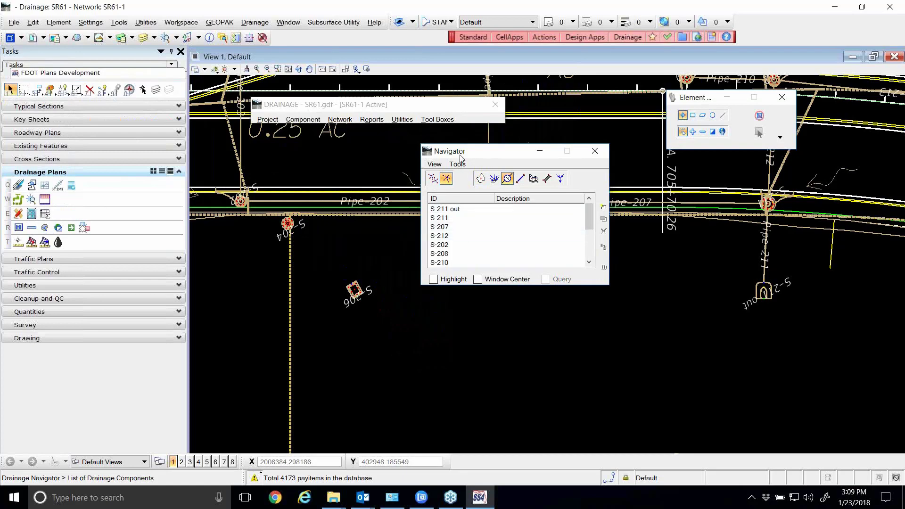
left_click_drag(459, 156, 403, 143)
left_click(377, 266)
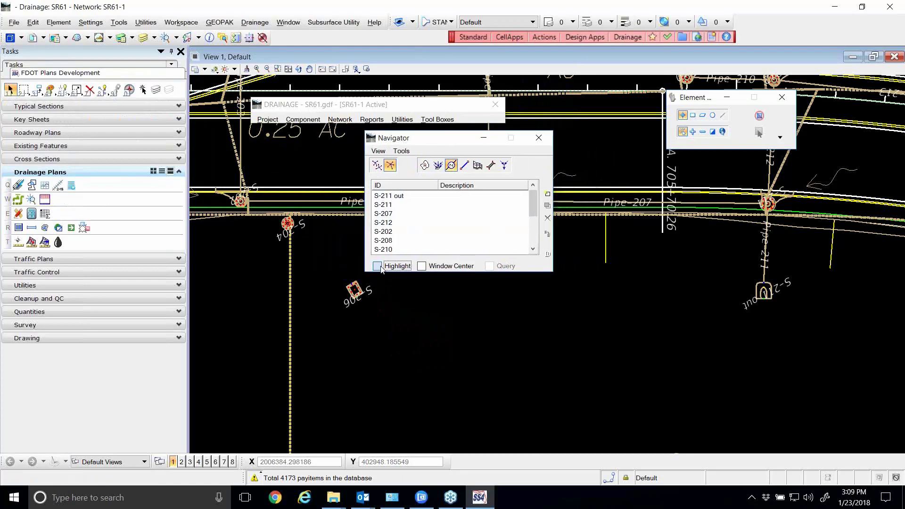
left_click(422, 266)
Step through the nodes in the Navigator to locate S-208 in the plan, keeping the highlighted structure unobstructed.
left_click(384, 204)
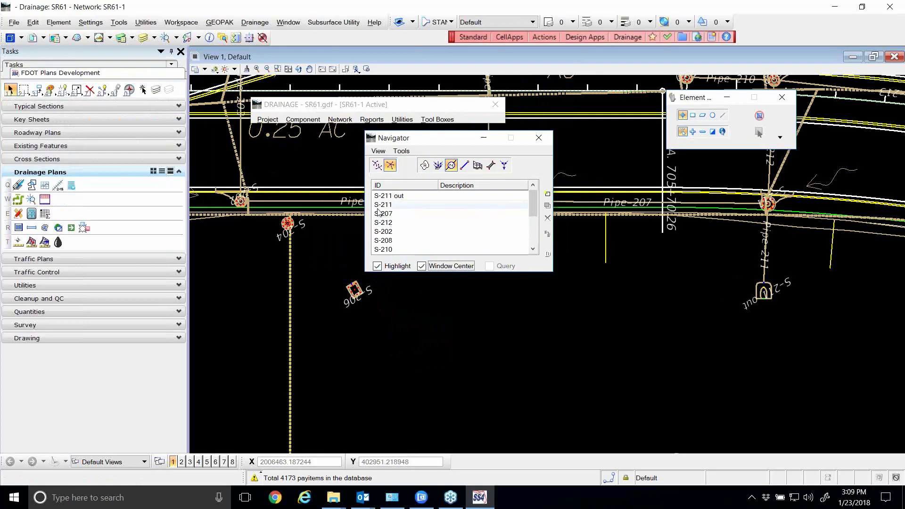
left_click(387, 232)
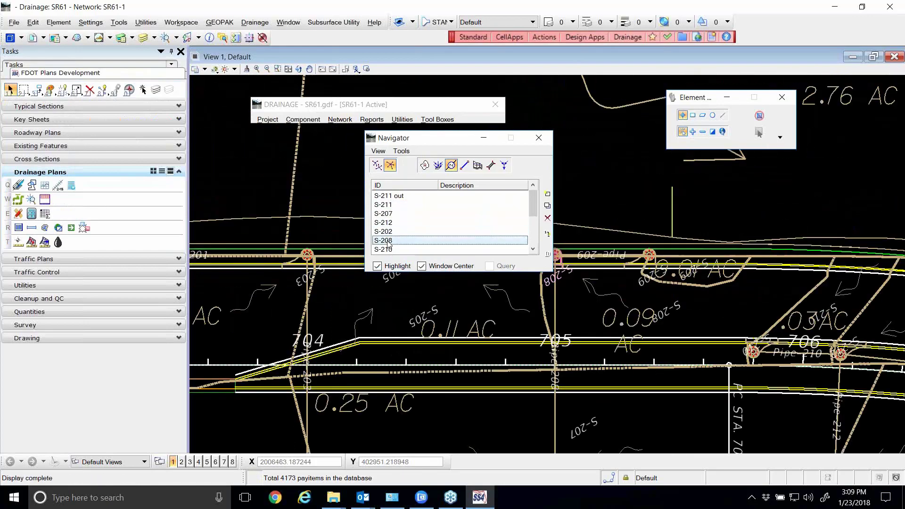
left_click(384, 240)
left_click_drag(430, 138, 352, 136)
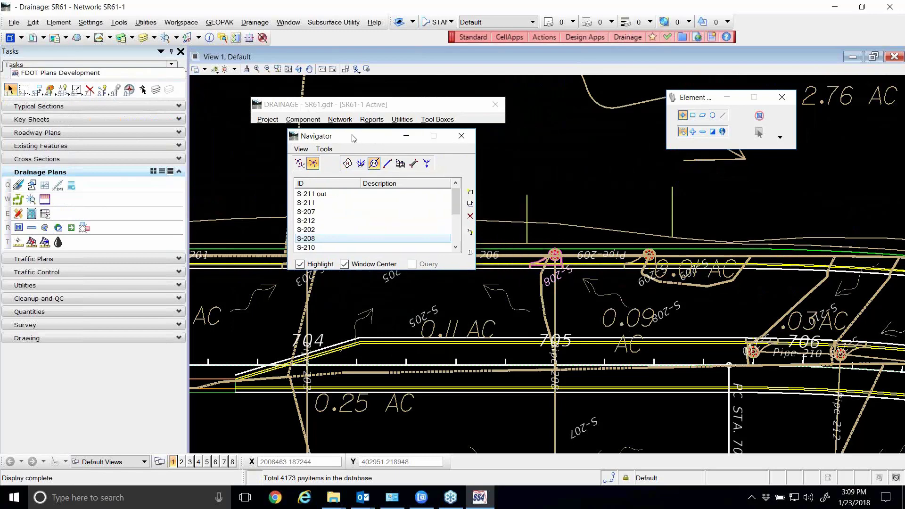
List the drainage areas in the Navigator and locate areas S-211, S-208 and S-210 in the plan.
left_click(347, 163)
left_click(309, 194)
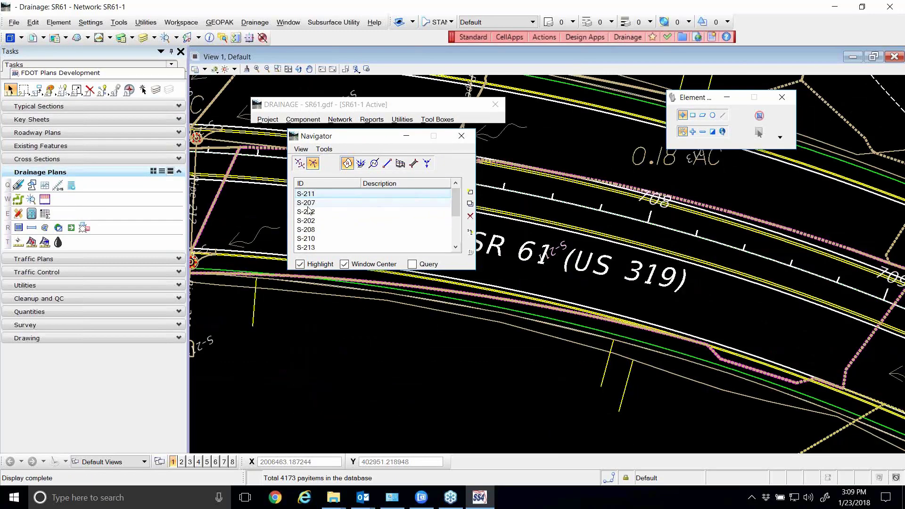
left_click(308, 204)
left_click(309, 230)
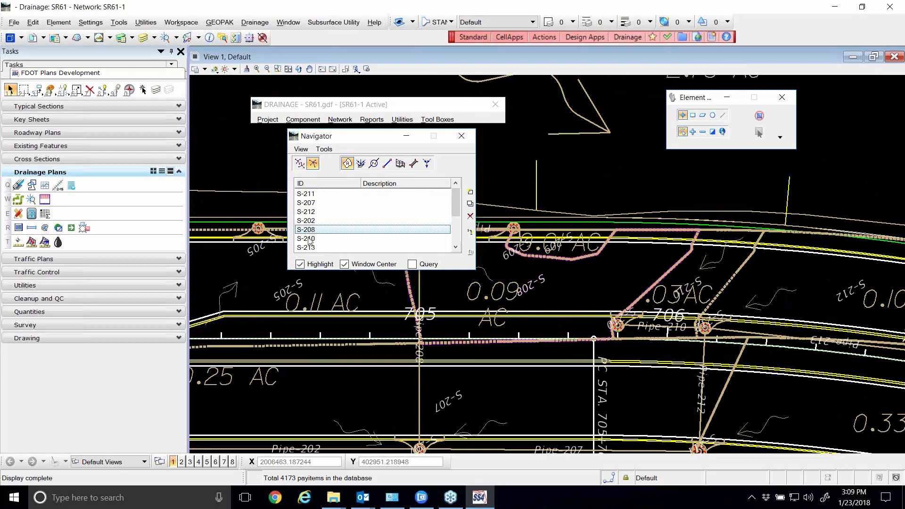
left_click(310, 239)
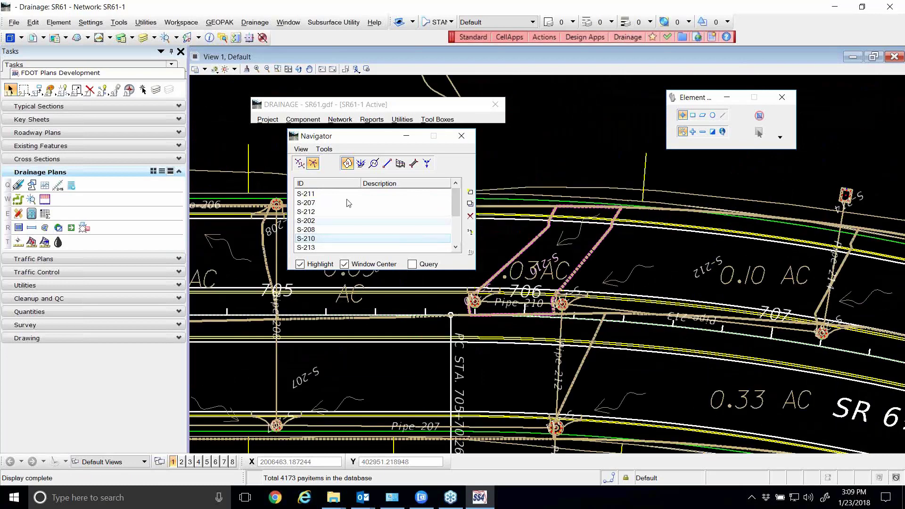
List the inlets in the Navigator and locate inlets S-211 and S-208 in the plan.
left_click(361, 163)
left_click(308, 203)
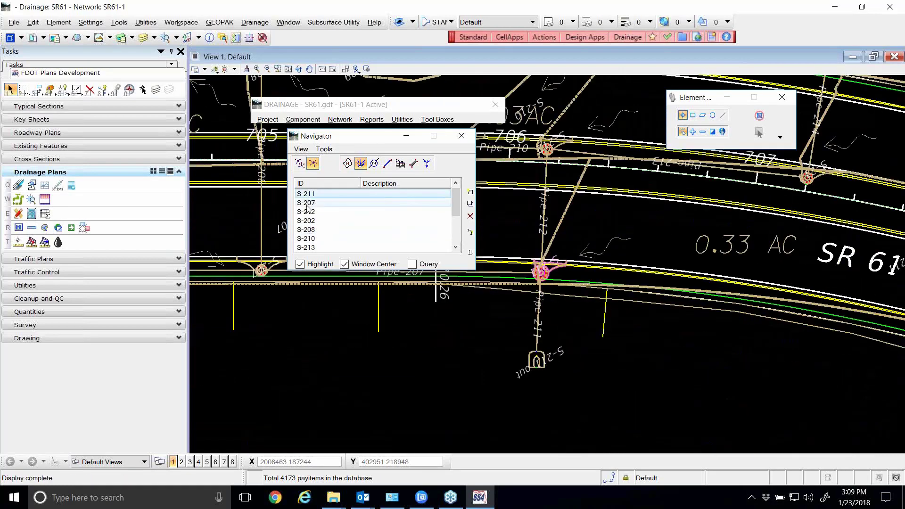
left_click(305, 221)
left_click(301, 233)
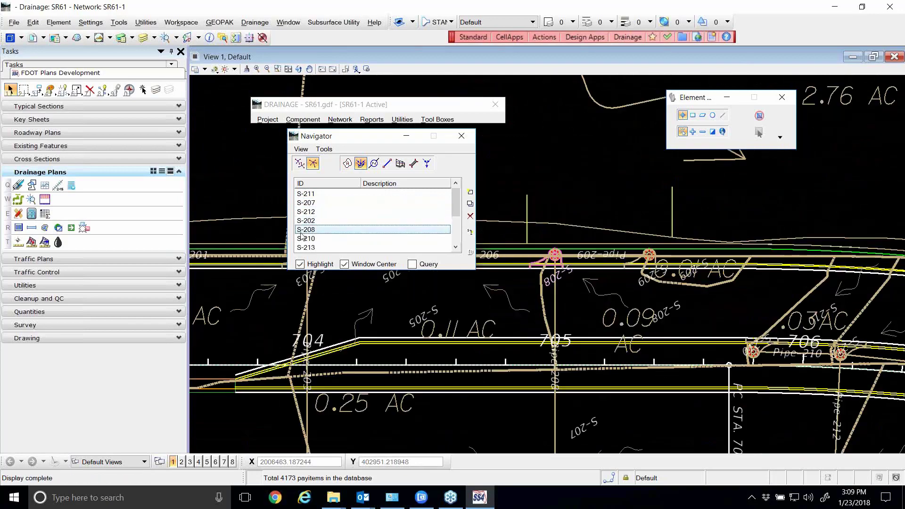
Return to the node list in the Navigator and locate node S-212 in the plan.
left_click(374, 163)
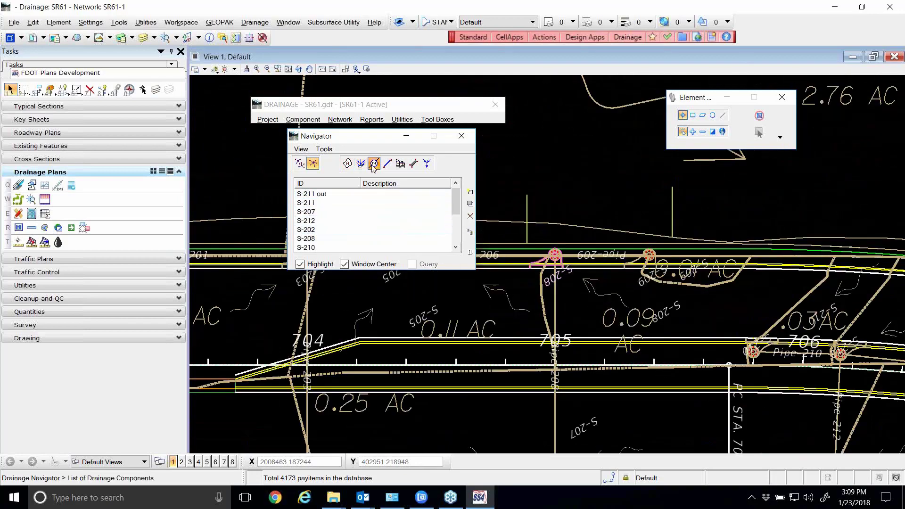
left_click(317, 204)
left_click(307, 220)
List the links in the Navigator and locate Pipe-208 in the plan.
left_click(387, 165)
left_click(323, 220)
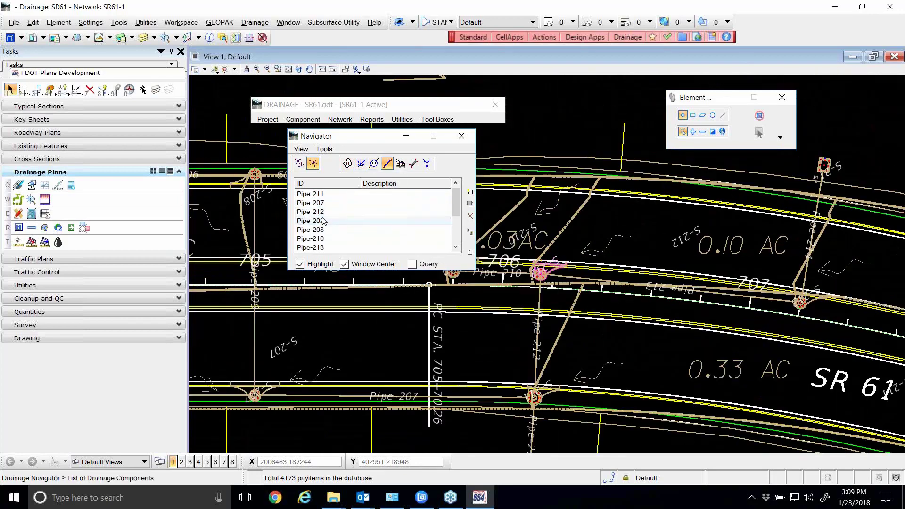
left_click(324, 229)
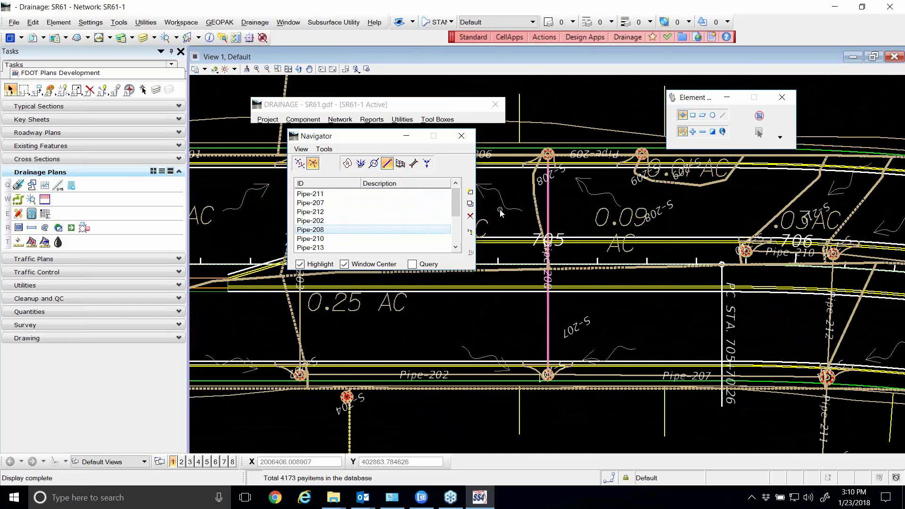
left_click_drag(379, 141, 361, 143)
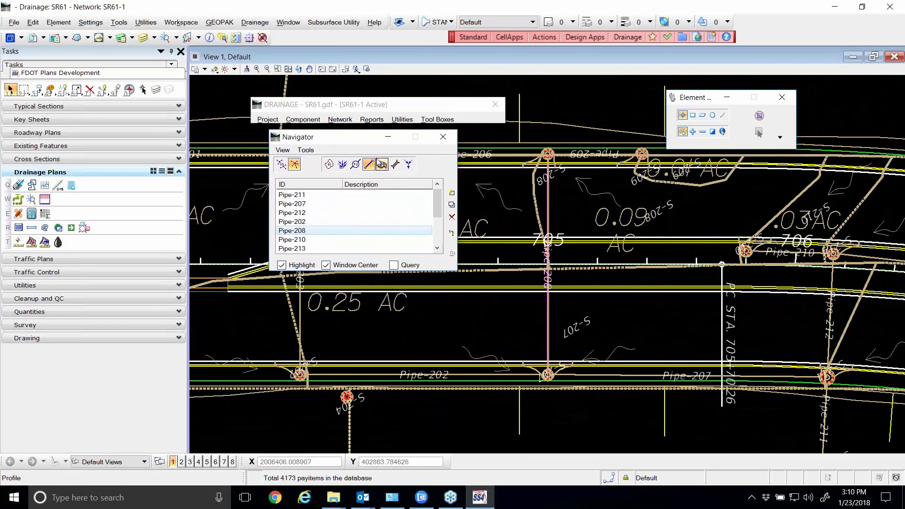
left_click(452, 194)
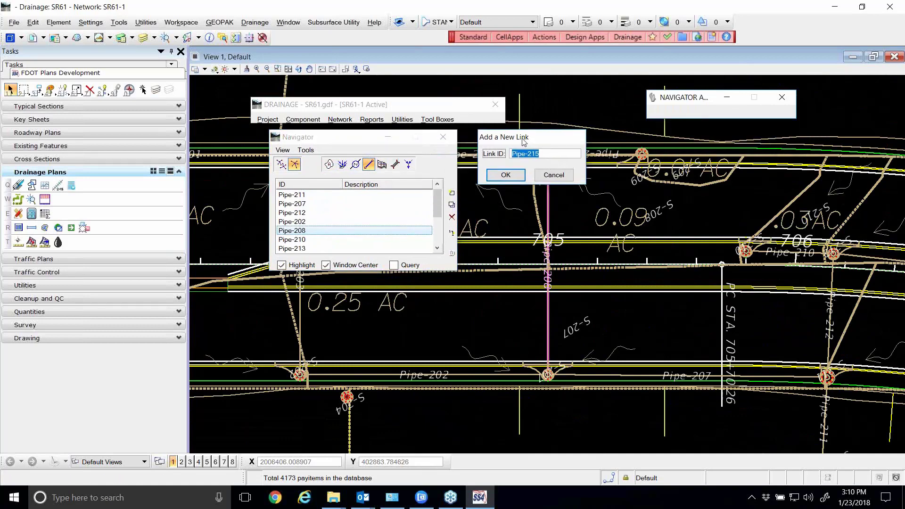
left_click(542, 176)
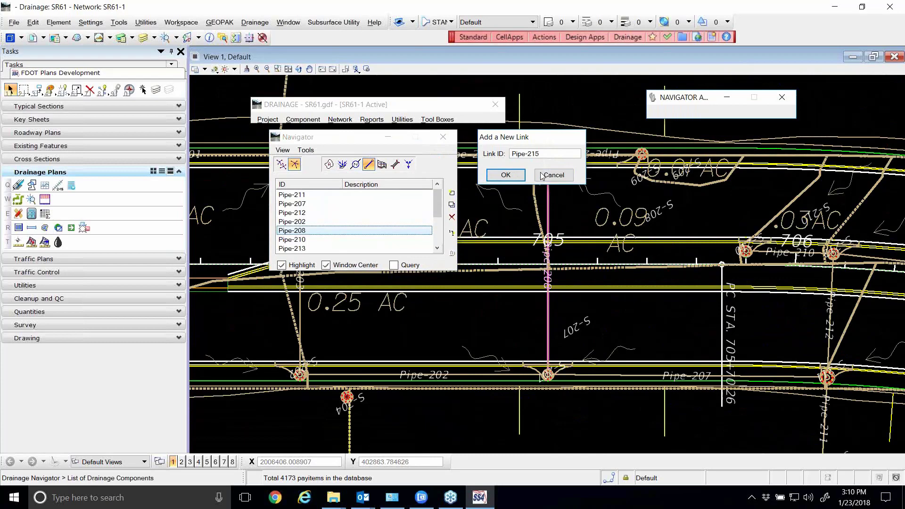
Open the link configuration definition of Pipe-208 from the Navigator.
double_click(309, 229)
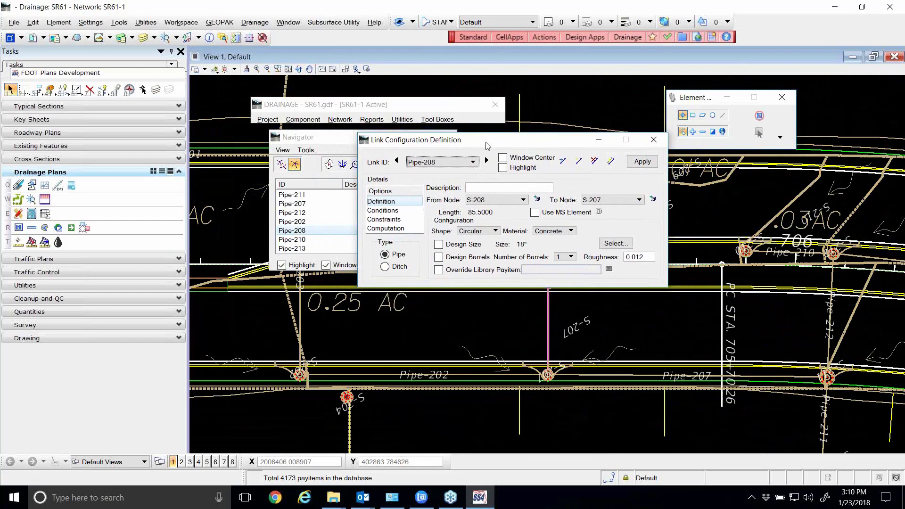
Locate Pipe-207 in the plan, open its link configuration definition from the Navigator, and close it.
left_click(653, 140)
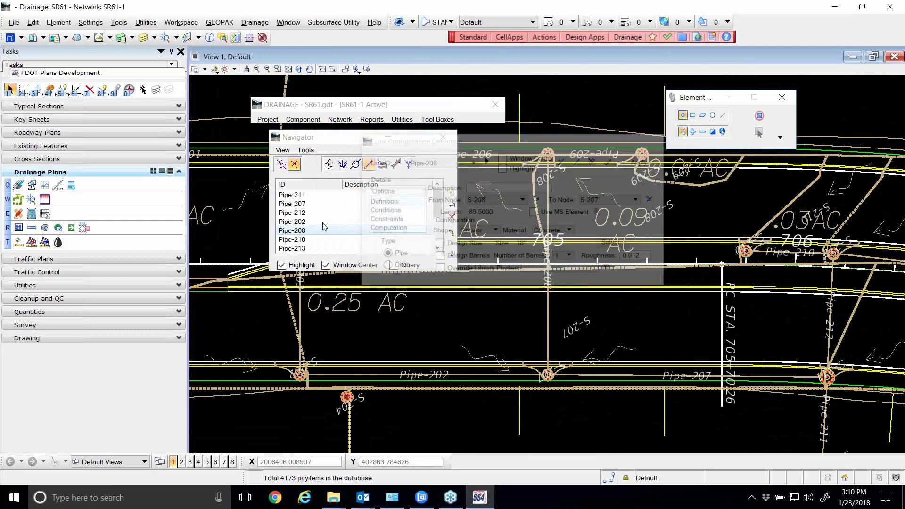
left_click(296, 204)
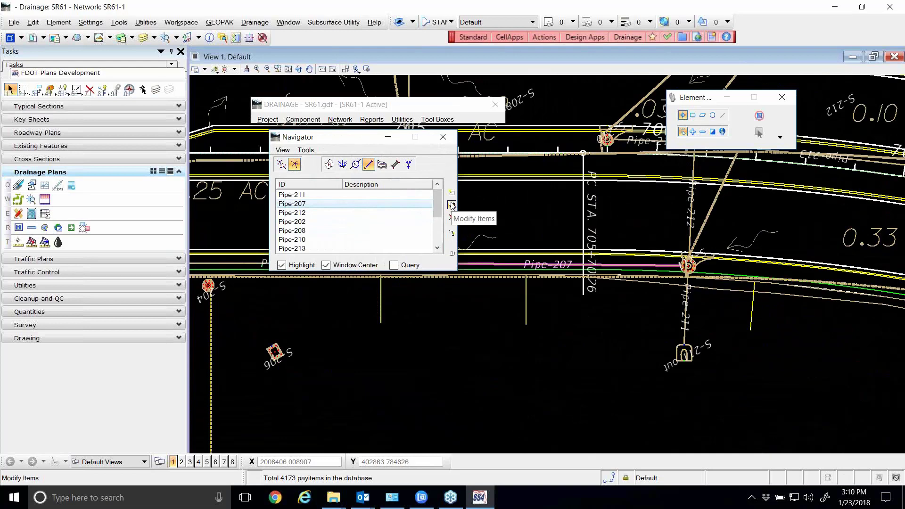
left_click(451, 205)
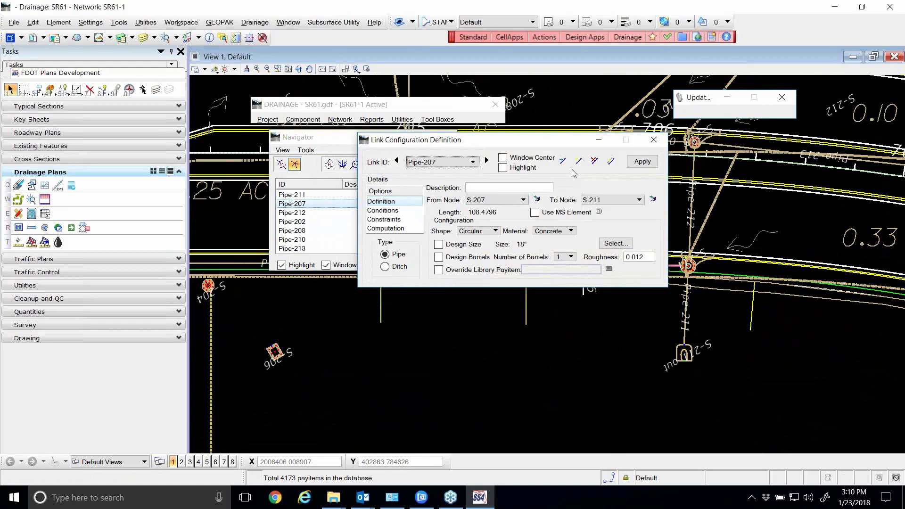
left_click(652, 140)
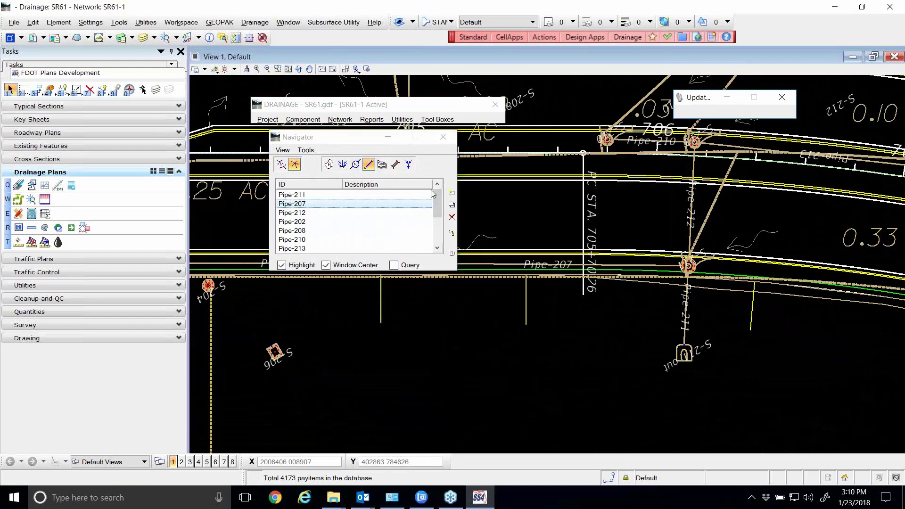
Request deletion of the links Pipe-212, Pipe-202 and Pipe-208 together in the Navigator and cancel it.
left_click(293, 213)
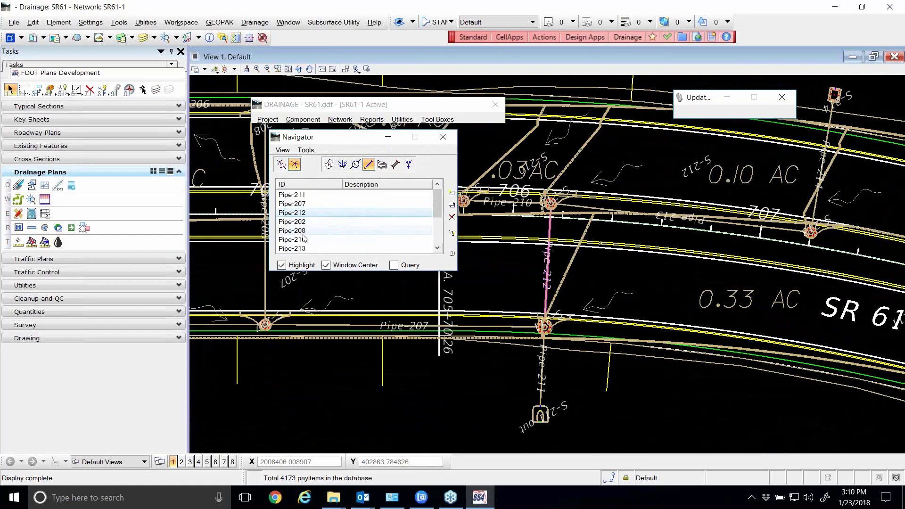
left_click(303, 231, "shift")
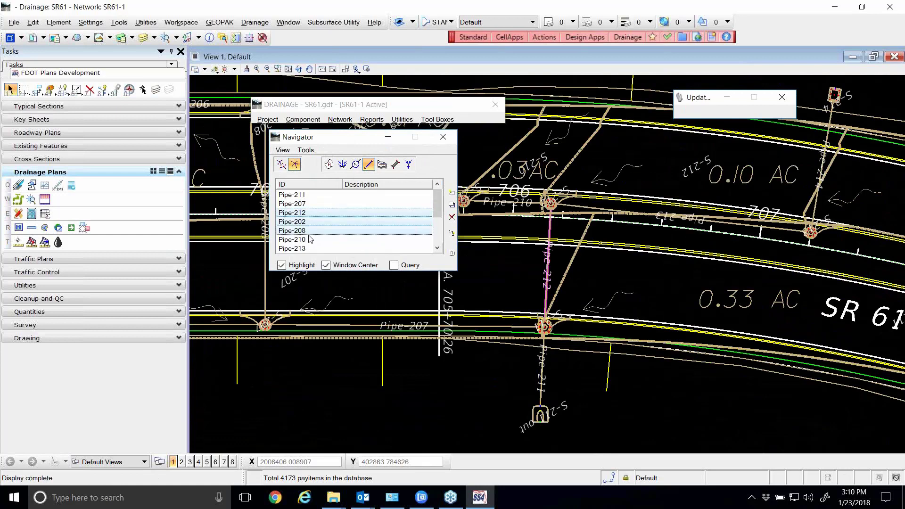
left_click(452, 219)
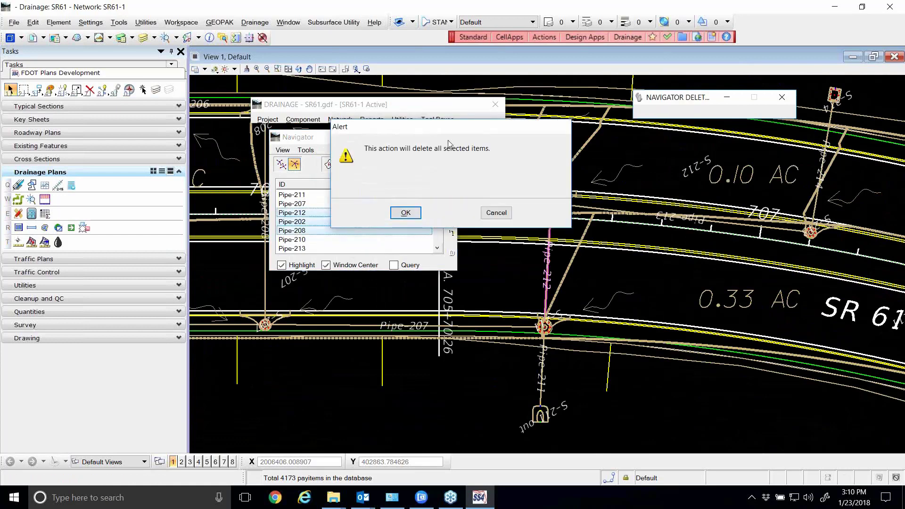
left_click_drag(450, 131, 576, 142)
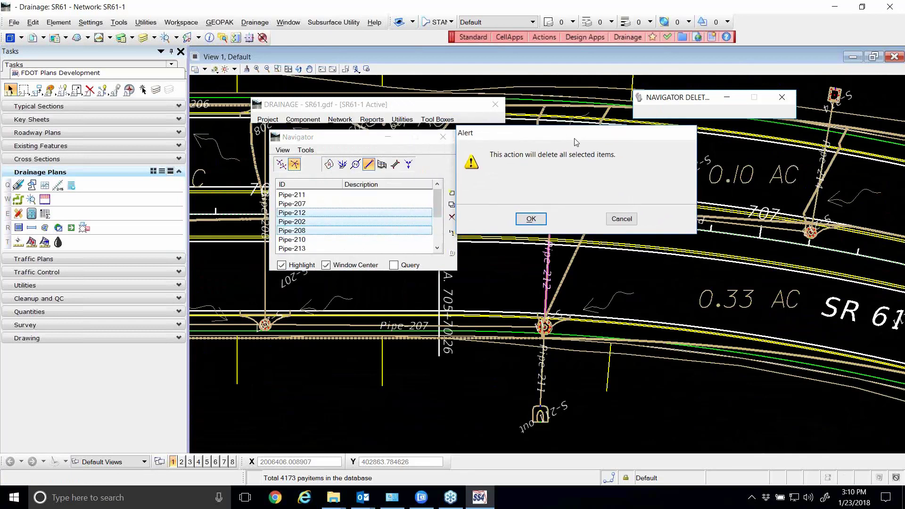
left_click(611, 218)
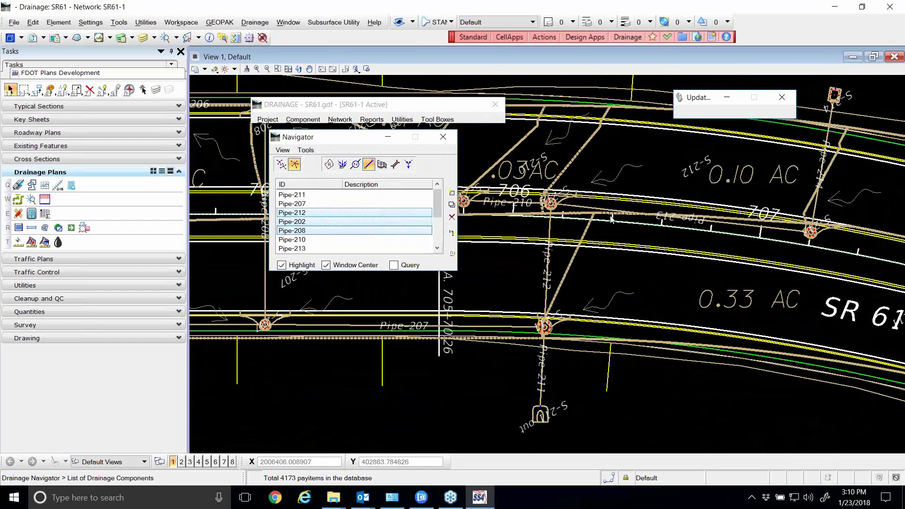
Select only Pipe-212 in the Navigator, request its deletion, and cancel it.
left_click(320, 214)
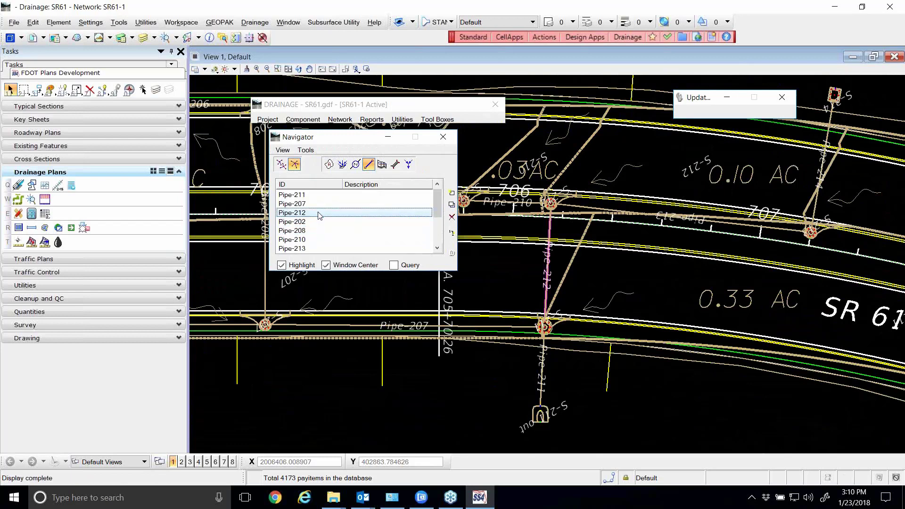
left_click(451, 217)
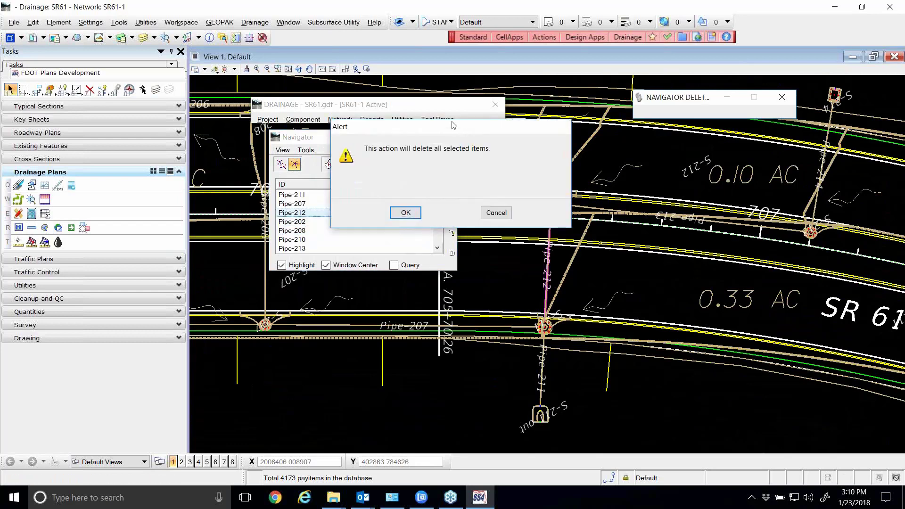
left_click_drag(452, 125, 594, 134)
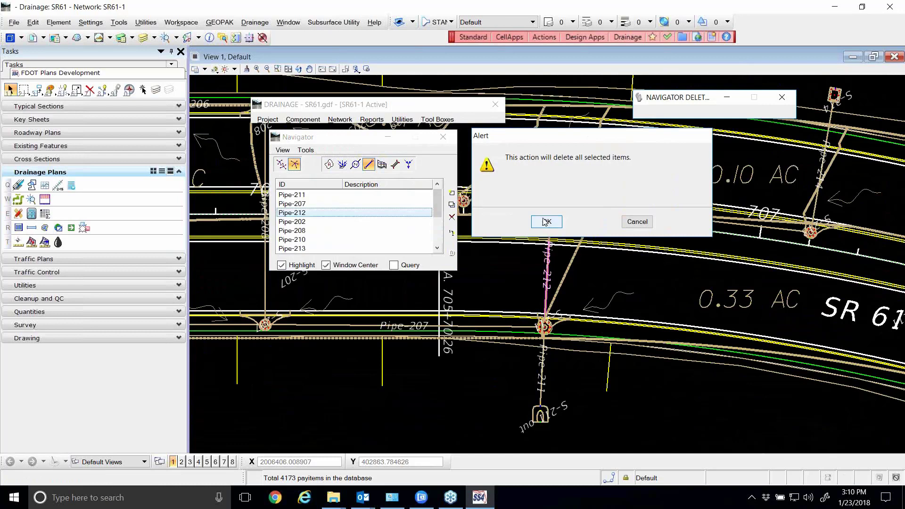
left_click_drag(517, 140, 512, 147)
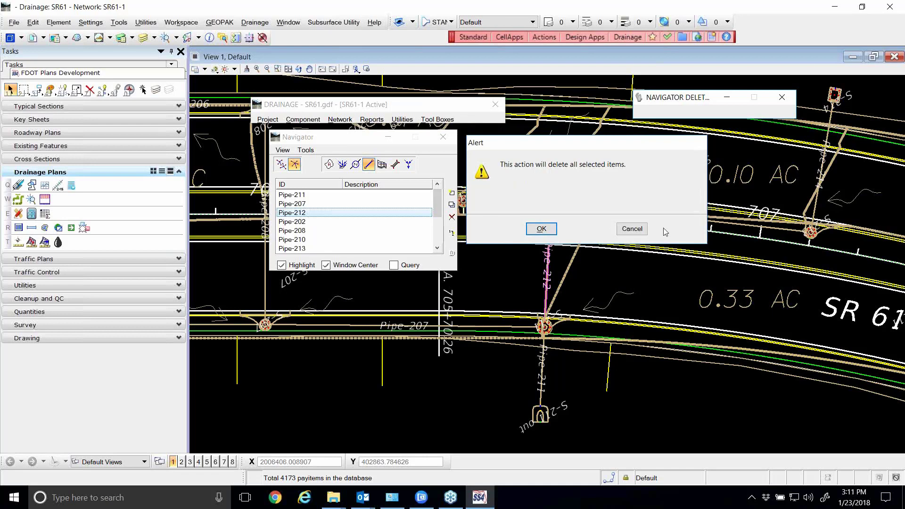
left_click(631, 228)
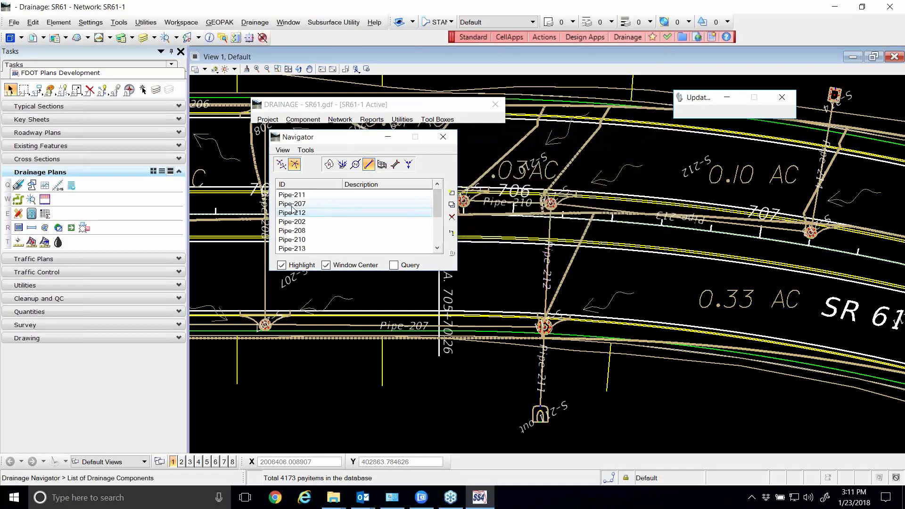
Open the drainage area deletion dialog, view its list of available areas, and close it without deleting any.
left_click(300, 122)
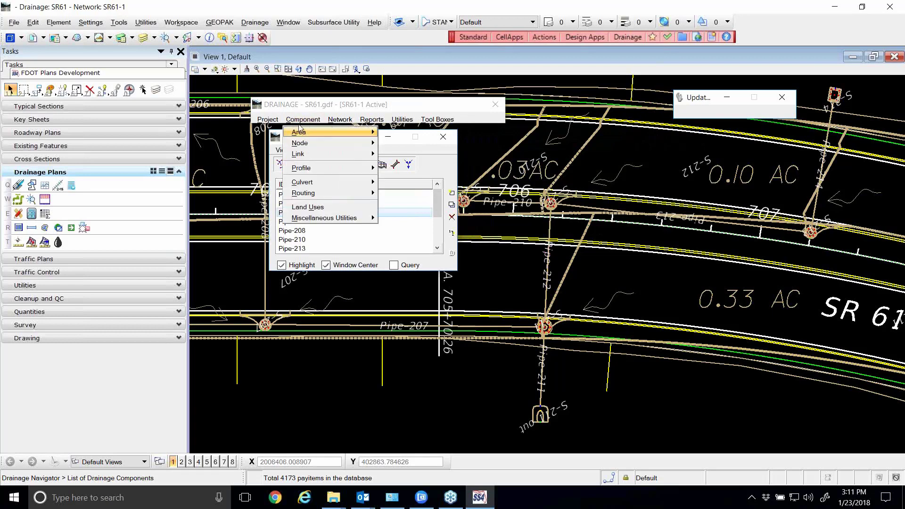
mouse_move(304, 133)
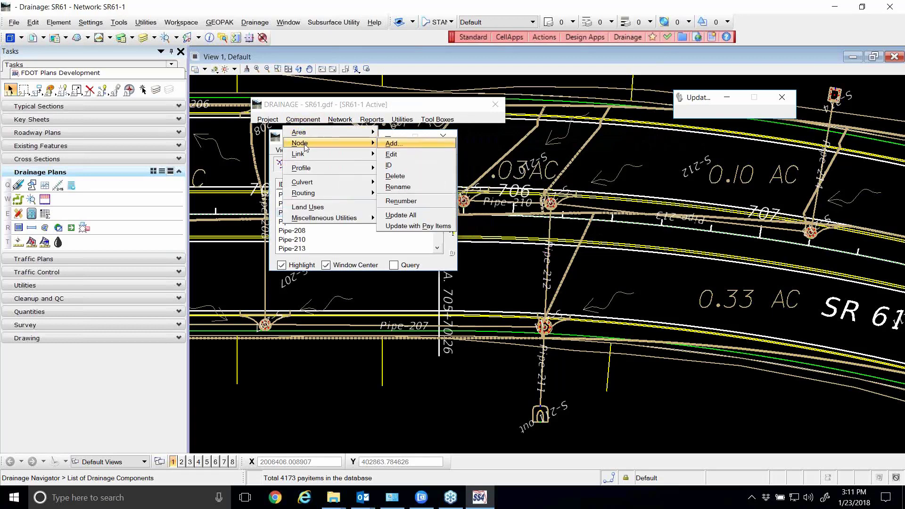
left_click(395, 165)
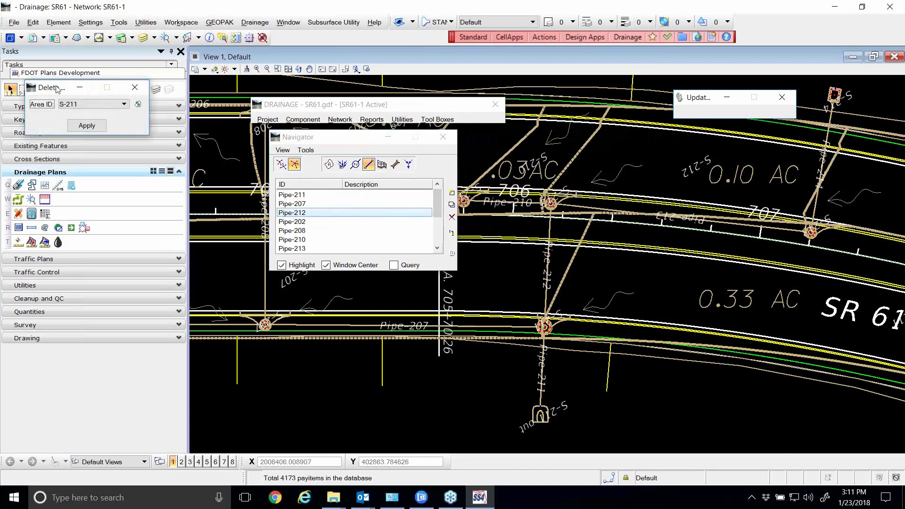
left_click_drag(55, 88, 536, 135)
left_click(557, 152)
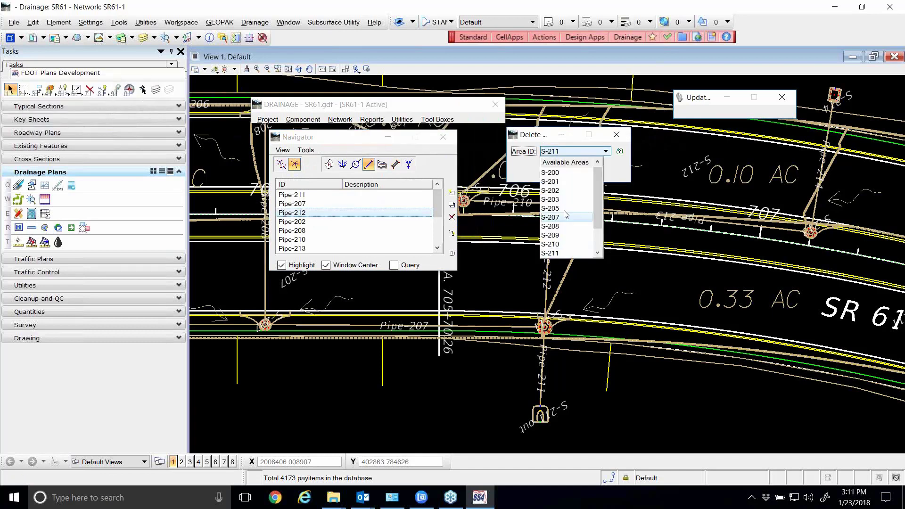
left_click(617, 135)
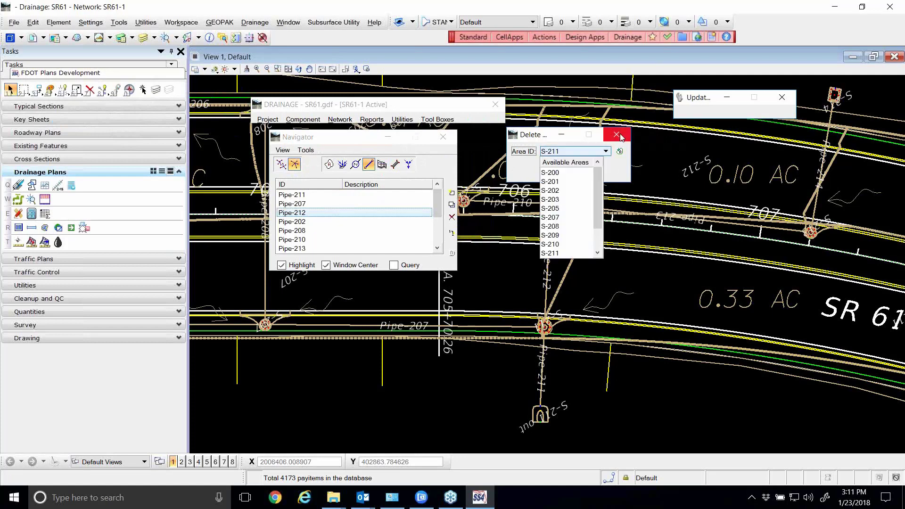
left_click(618, 135)
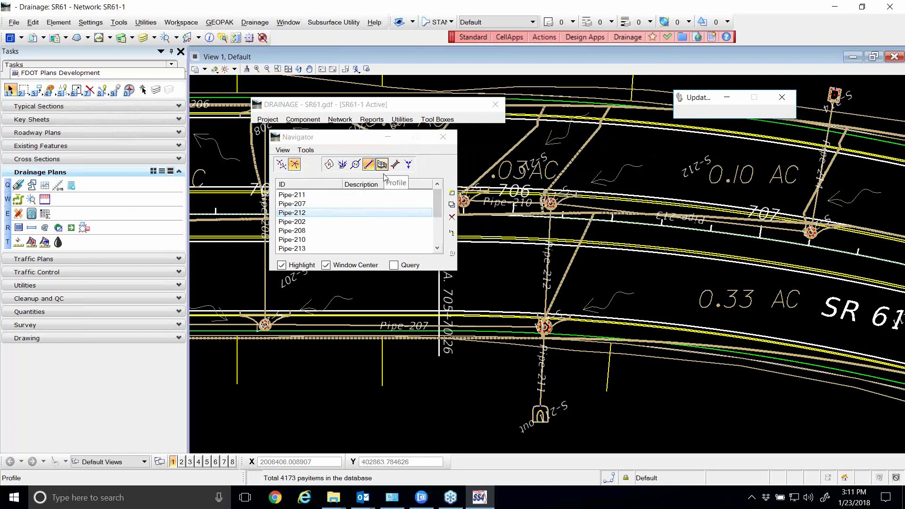
List the drainage areas in the Navigator and identify area S-214 by picking its boundary in the plan.
left_click(342, 165)
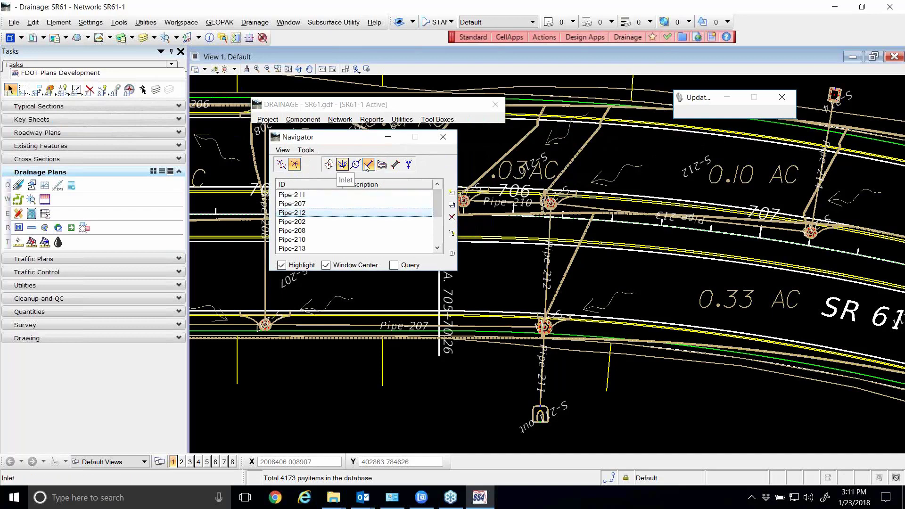
left_click(332, 164)
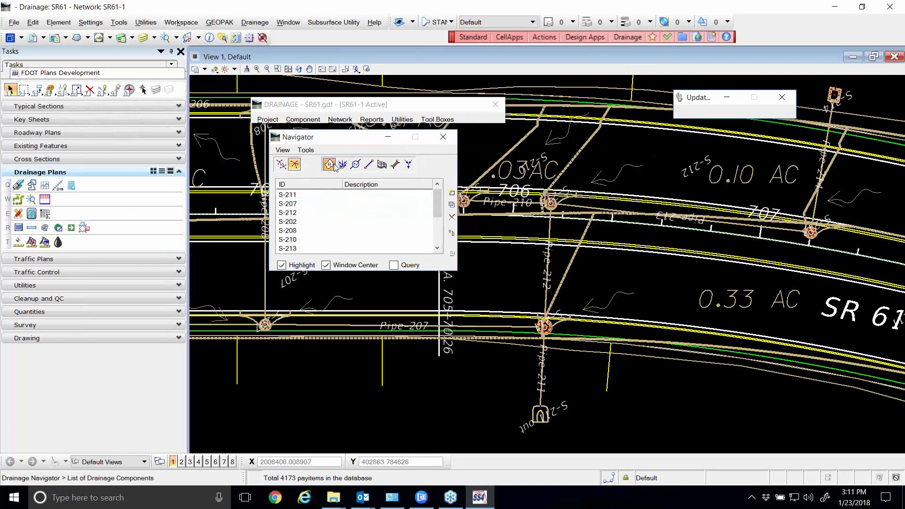
left_click(452, 253)
scroll(584, 243, "down", 3)
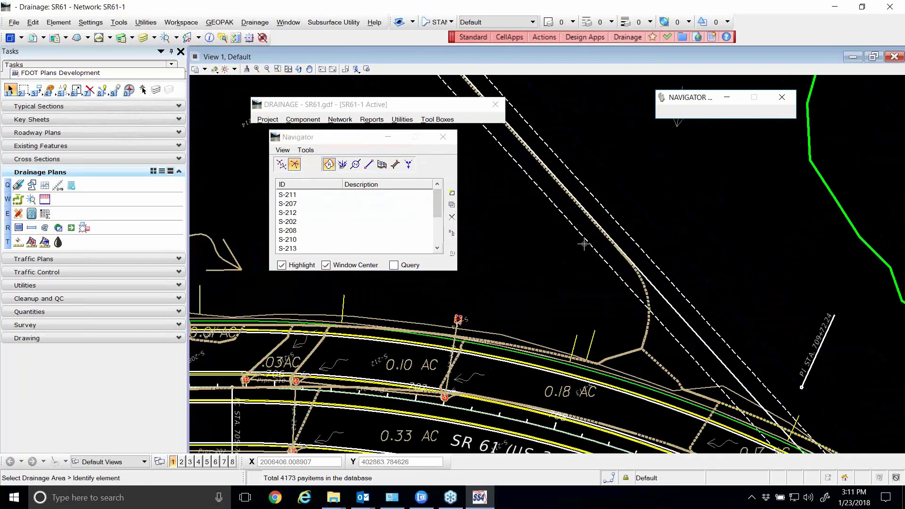
left_click(598, 227)
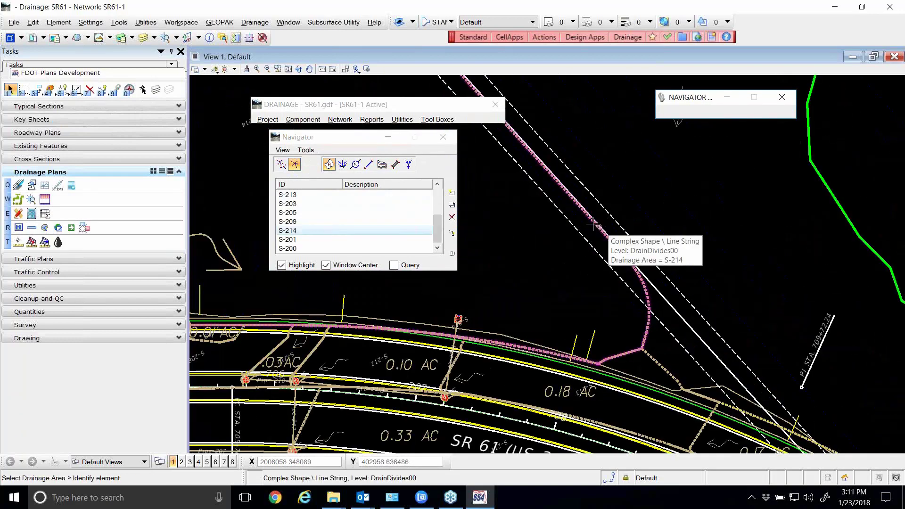
Identify drainage area S-210 by picking its boundary in the plan near station 706.
left_click(452, 253)
scroll(536, 256, "down", 2)
scroll(527, 244, "up", 3)
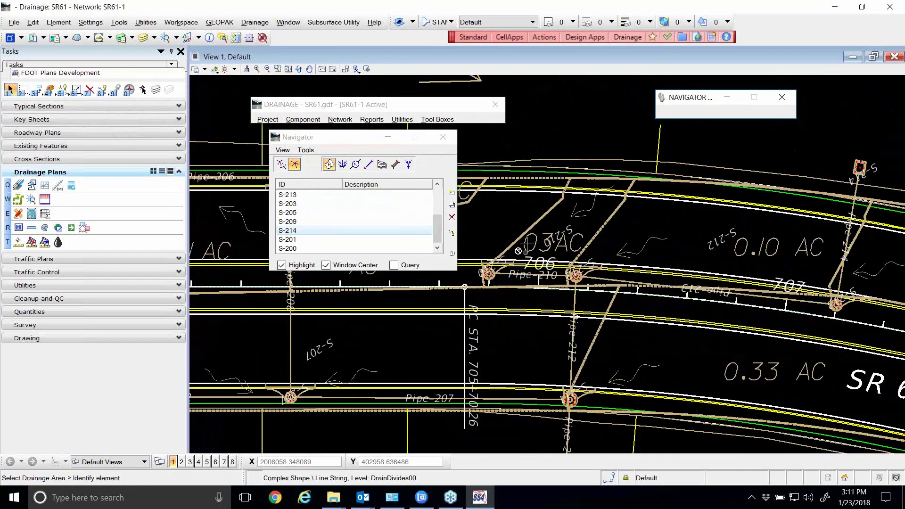
left_click(599, 234)
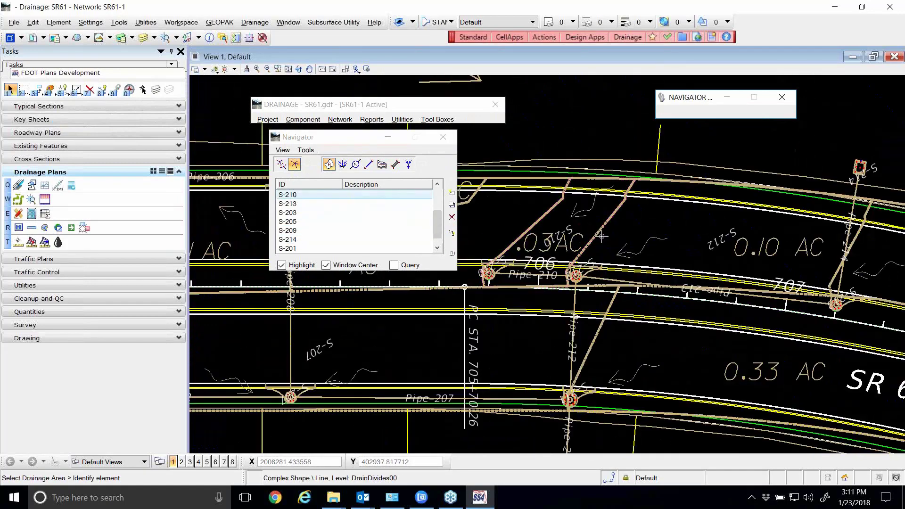
Identify drainage area S-207, and area S-214 once more, by picking their boundaries in the plan.
scroll(596, 238, "down", 2)
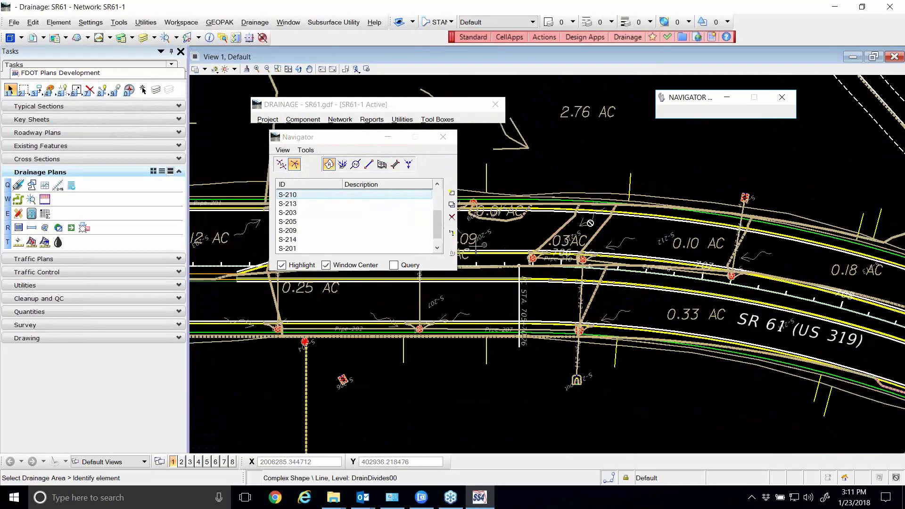
left_click(452, 254)
left_click(550, 331)
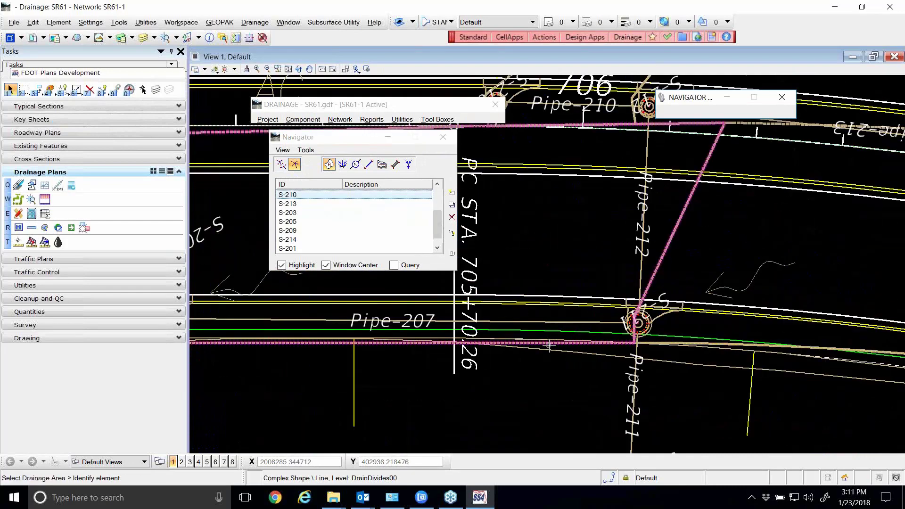
scroll(550, 341, "down", 5)
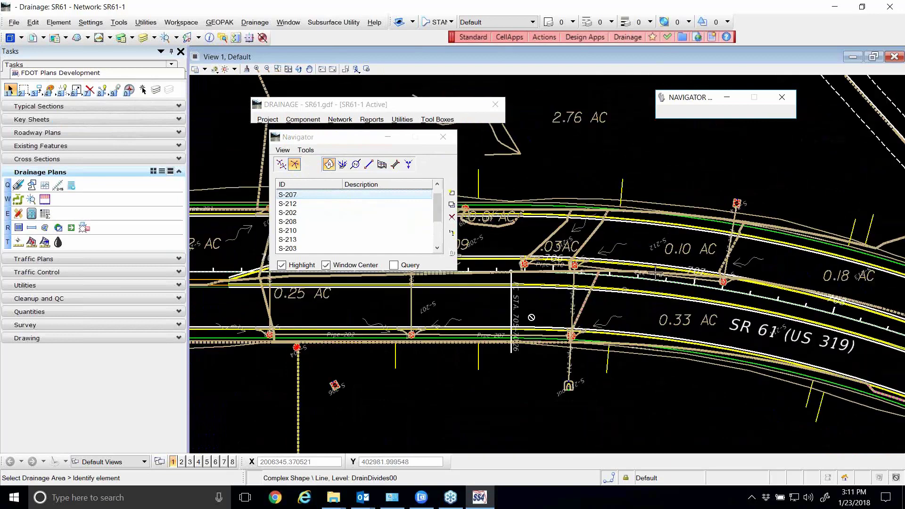
scroll(711, 246, "up", 5)
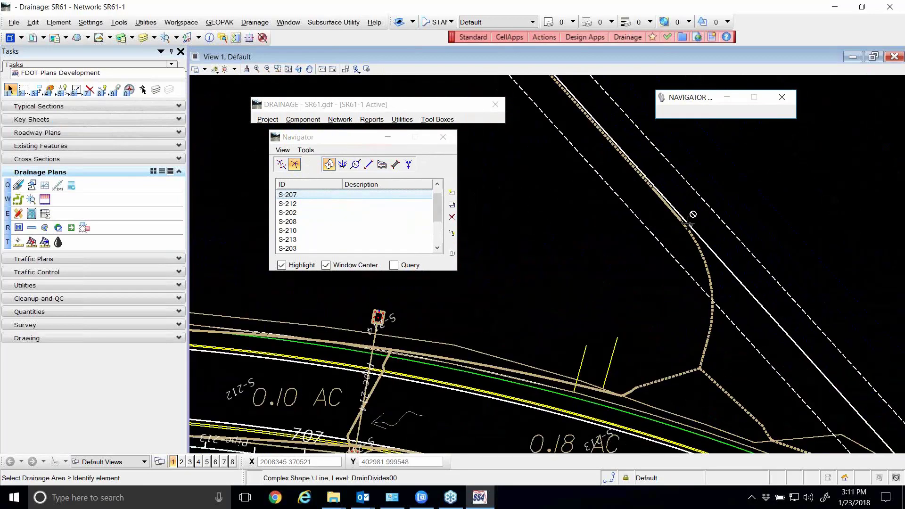
left_click(686, 228)
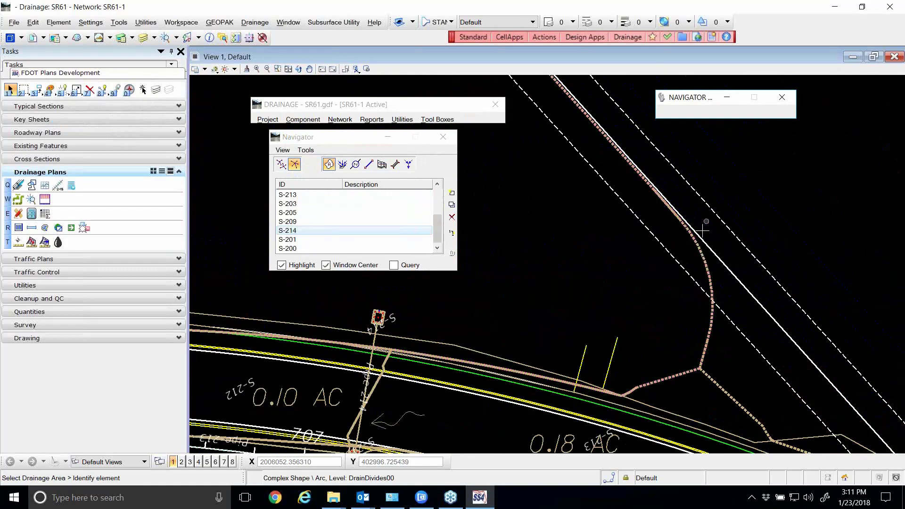
List the links in the Navigator and identify Pipe-214 by picking it in the plan.
left_click(367, 165)
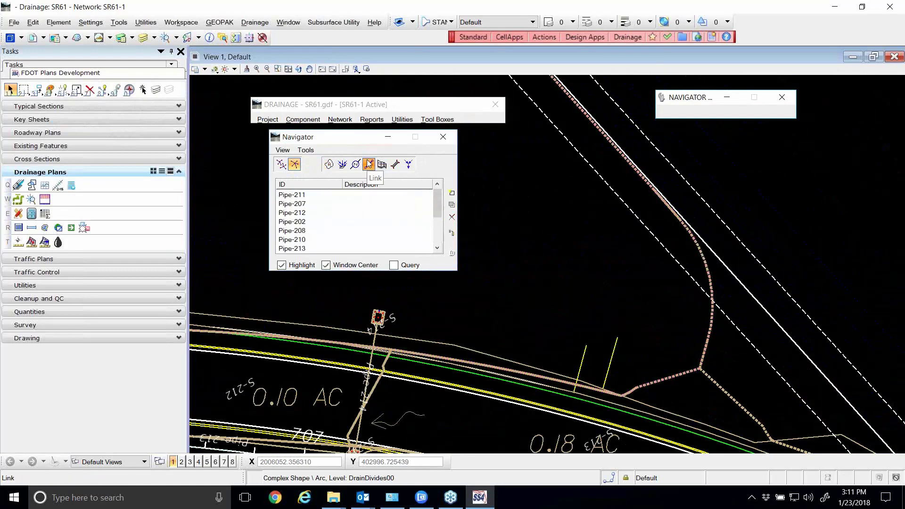
left_click(372, 363)
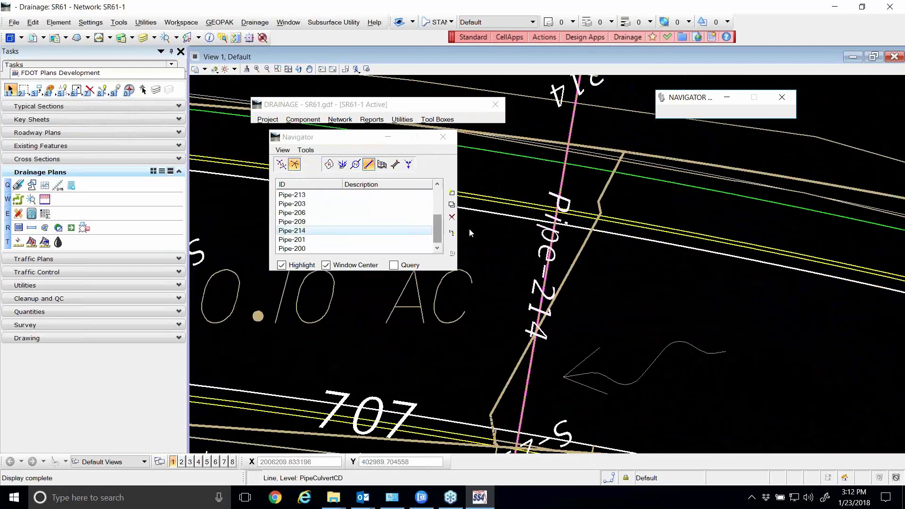
scroll(552, 193, "down", 4)
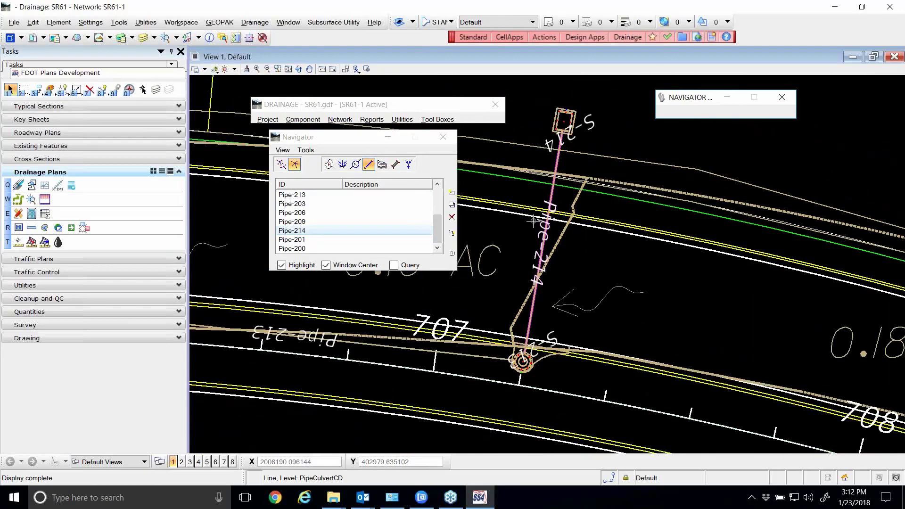
scroll(597, 244, "down", 2)
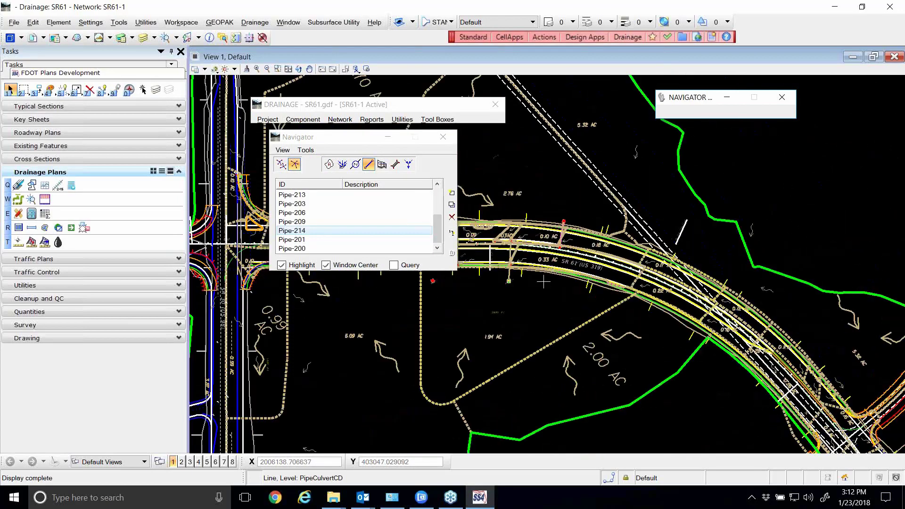
Identify Pipe-203 by picking its label in the plan near station 704.
scroll(565, 283, "down", 2)
scroll(480, 253, "up", 5)
scroll(484, 241, "up", 1)
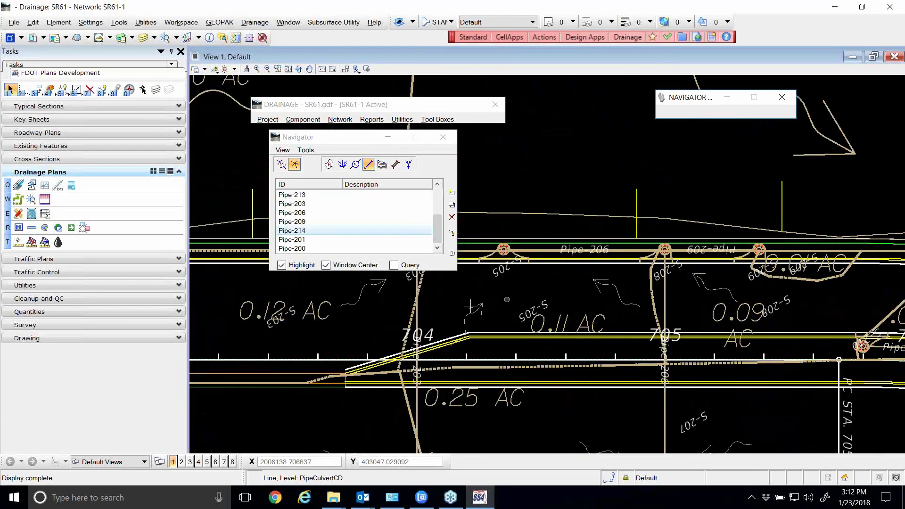
scroll(401, 318, "up", 2)
scroll(569, 313, "down", 1)
scroll(521, 346, "up", 2)
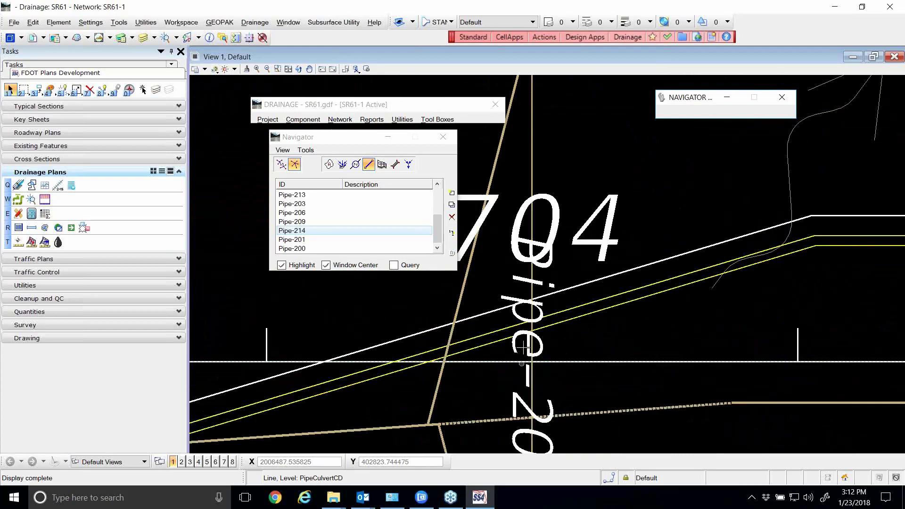
left_click(521, 344)
left_click(521, 345)
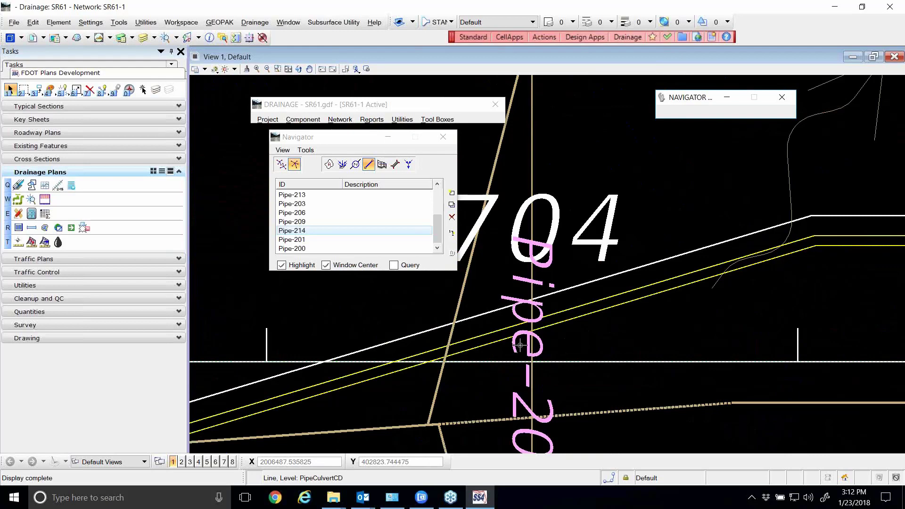
left_click(520, 345)
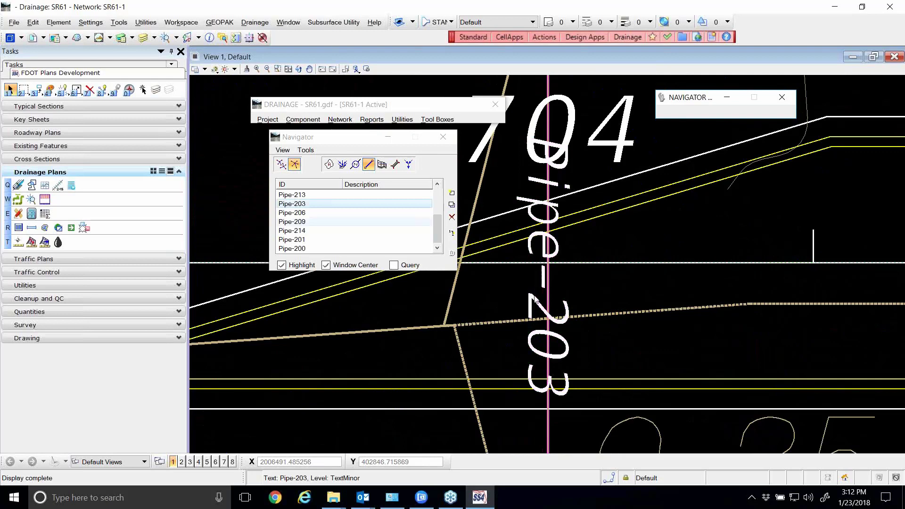
Switch the Navigator to the Global Editor view and place the dialog clear of the drainage window's commands.
left_click_drag(334, 146, 344, 147)
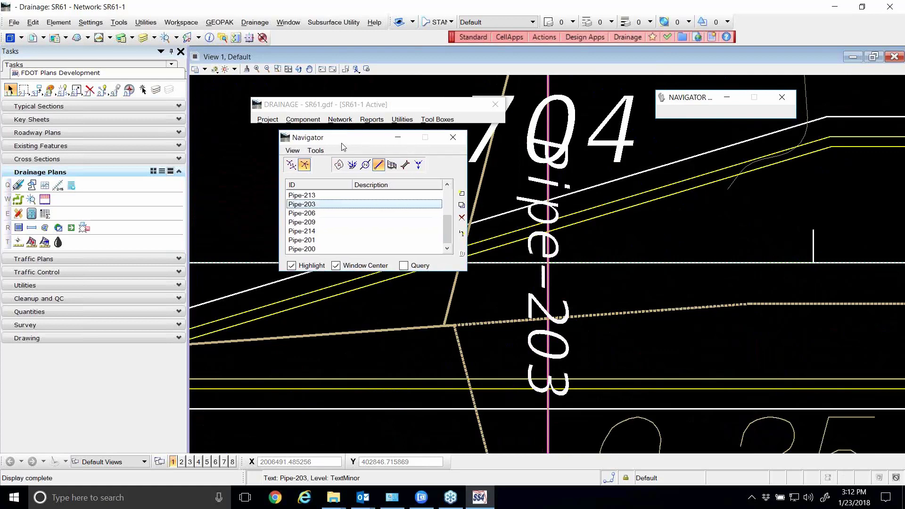
left_click(291, 150)
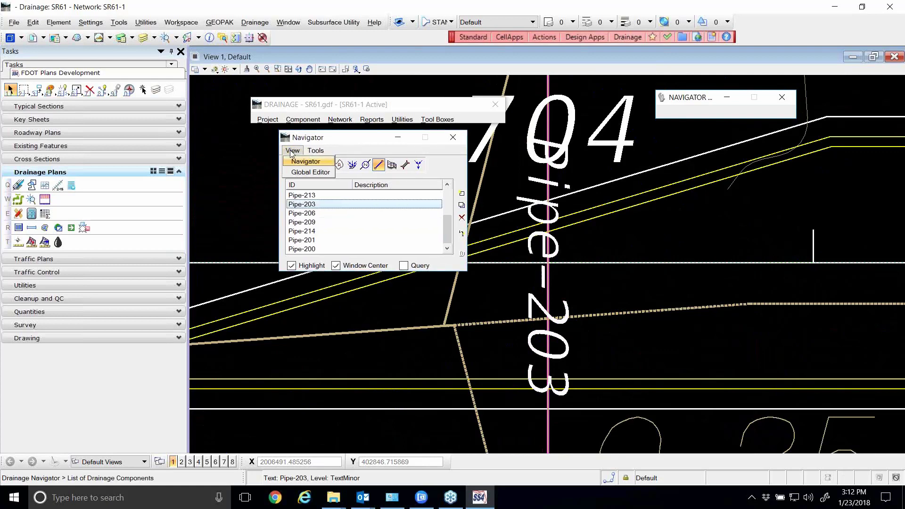
left_click(306, 162)
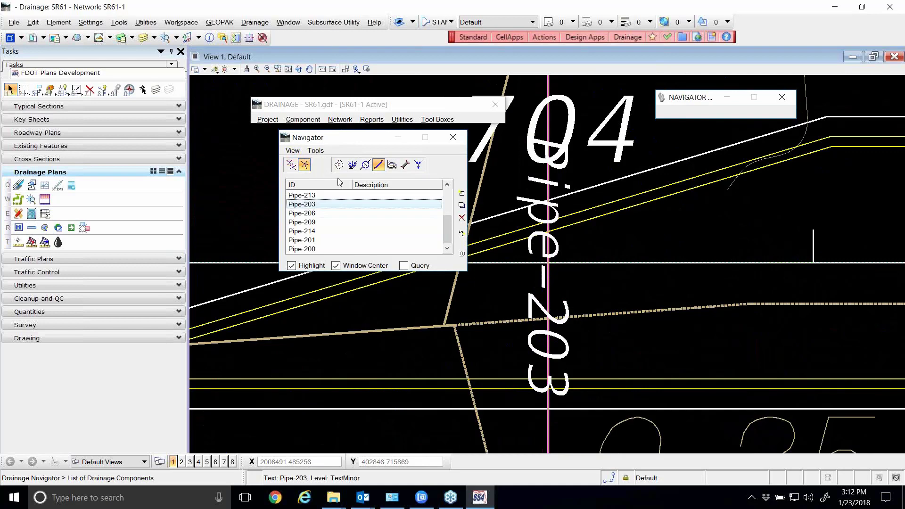
left_click(293, 151)
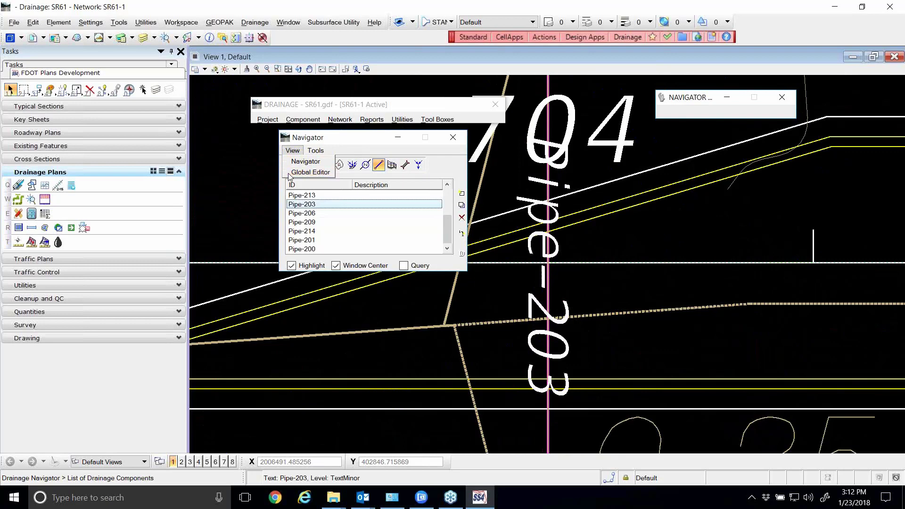
left_click(292, 172)
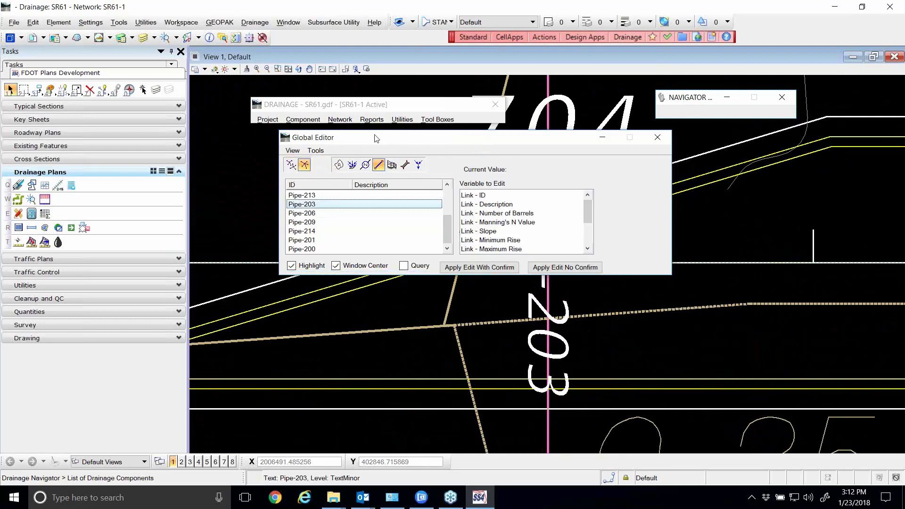
left_click_drag(376, 138, 331, 131)
Select all the links from Pipe-211 through Pipe-200 in the Global Editor.
left_click(275, 215)
left_click(262, 224)
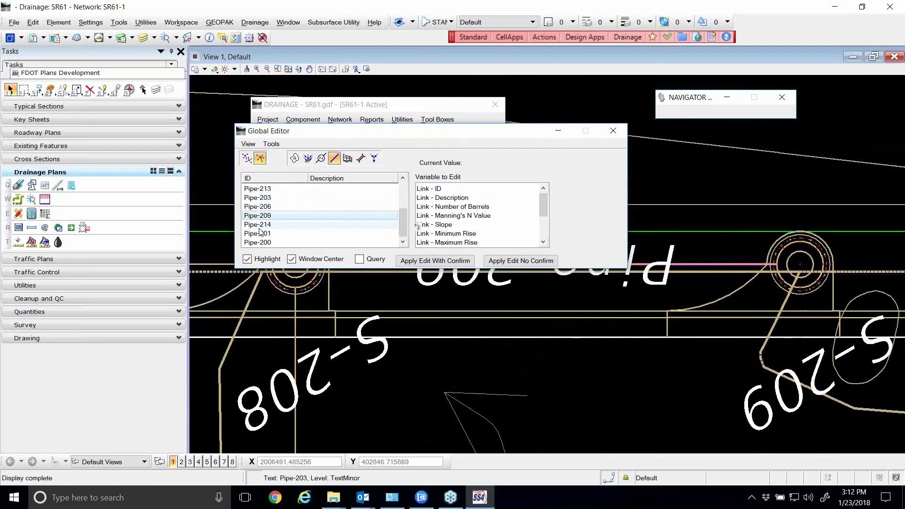
left_click(262, 233)
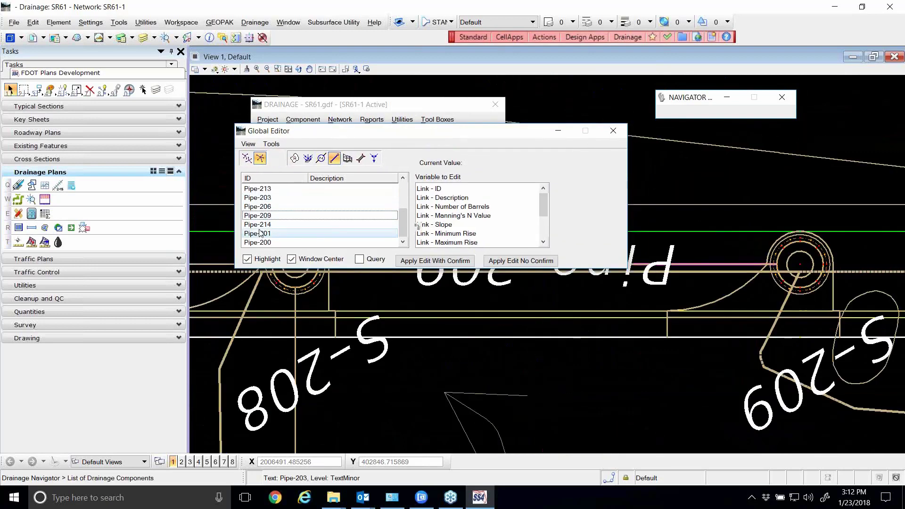
left_click(266, 189, "shift")
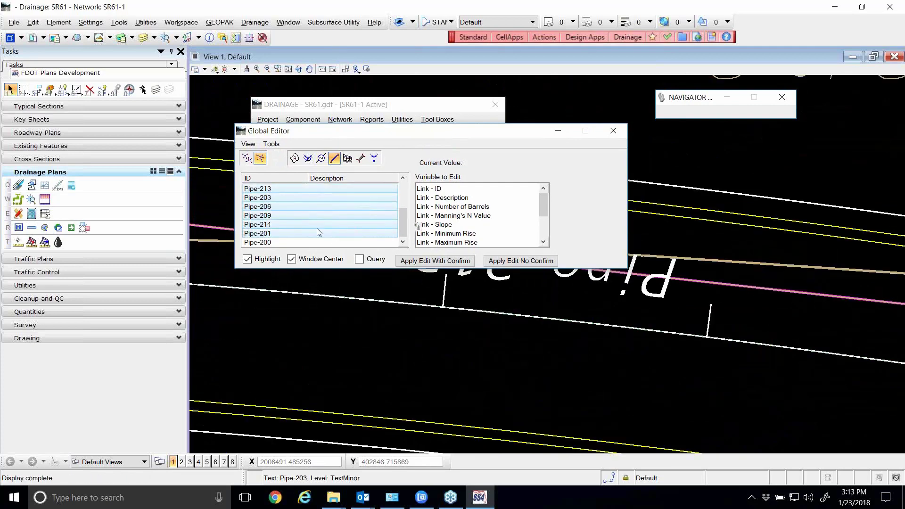
scroll(314, 224, "up", 2)
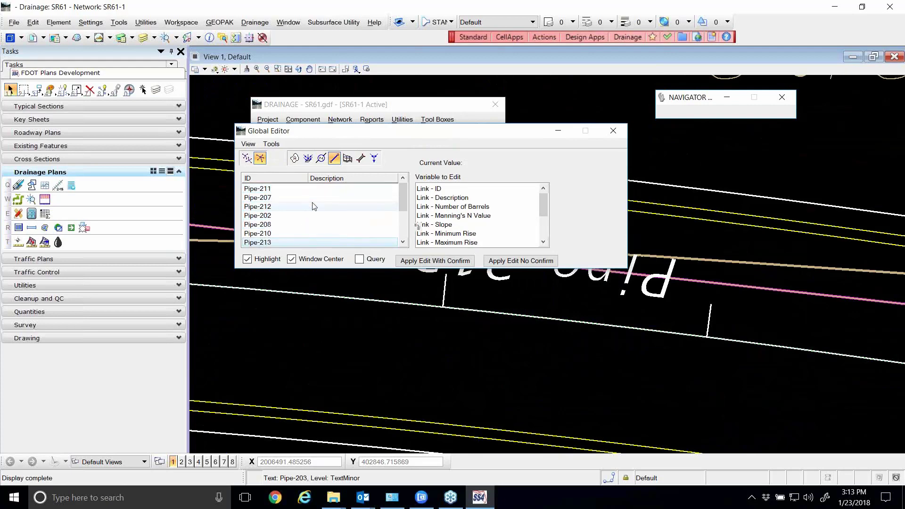
left_click(293, 207)
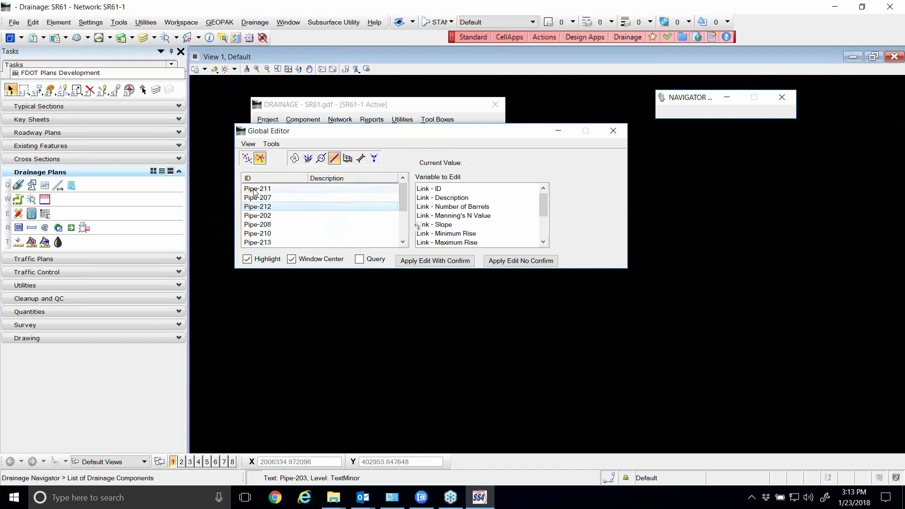
left_click_drag(254, 190, 267, 245)
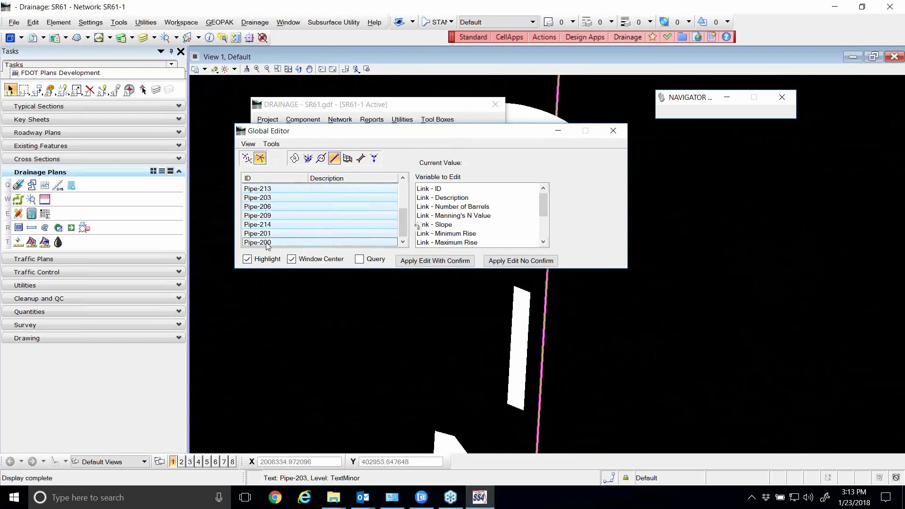
scroll(273, 217, "up", 1)
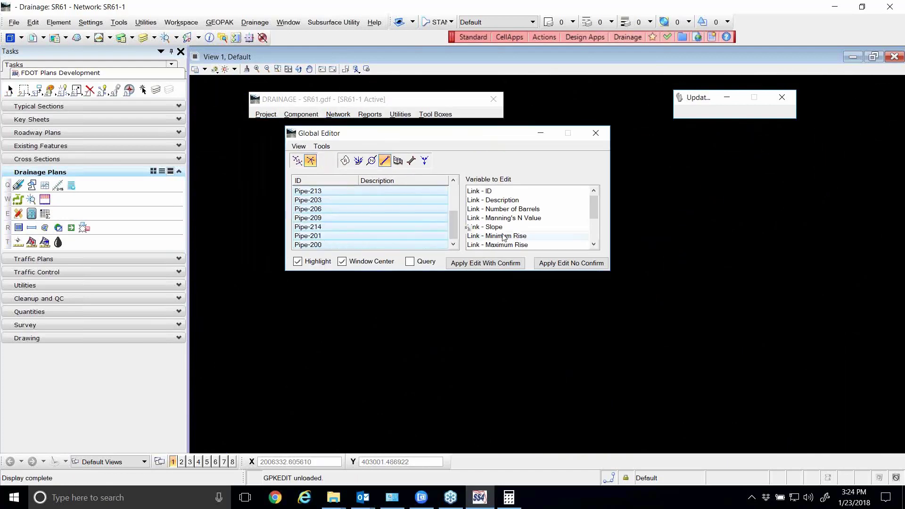
Choose Link - Maximum Slope as the variable to edit and enter 2 as its new value.
scroll(571, 218, "down", 2)
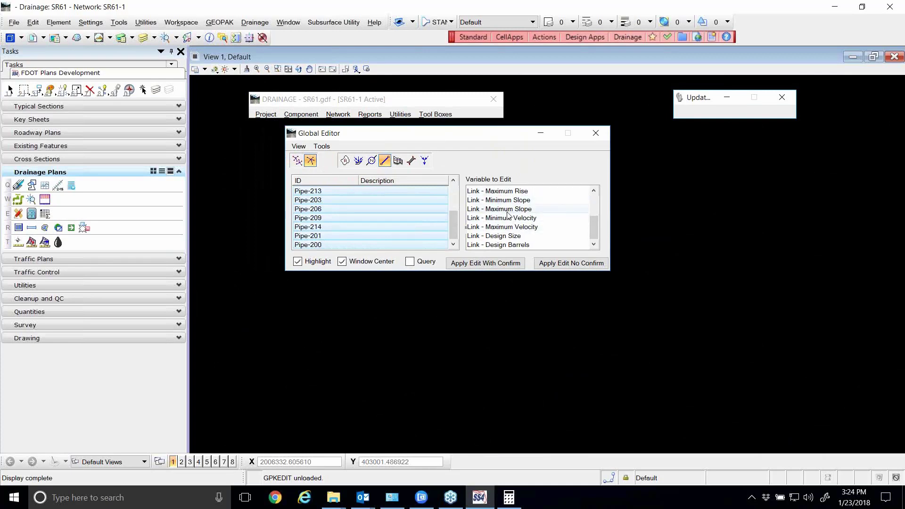
scroll(513, 220, "up", 2)
scroll(516, 220, "down", 1)
scroll(516, 220, "down", 3)
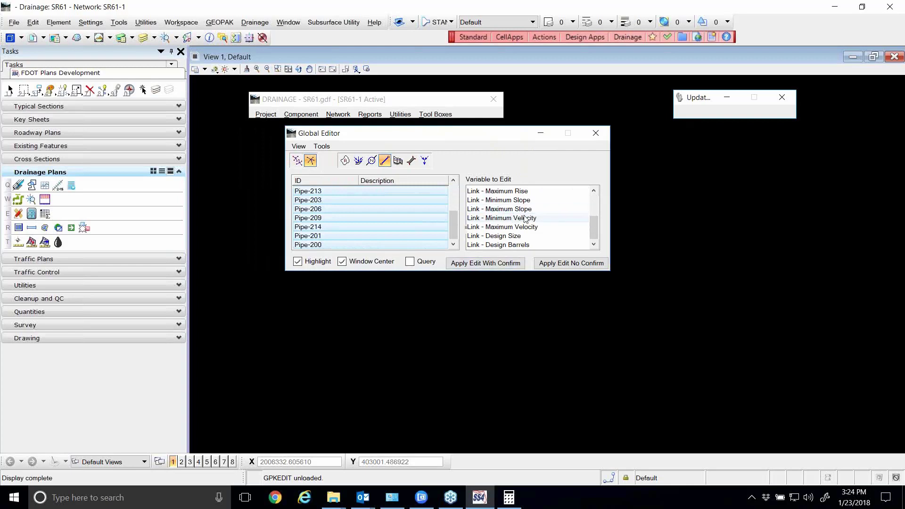
left_click(523, 208)
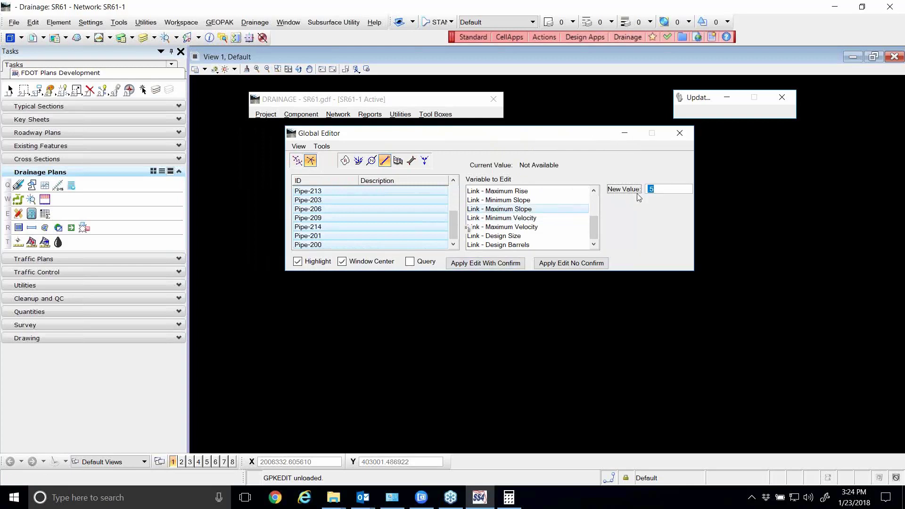
type("2")
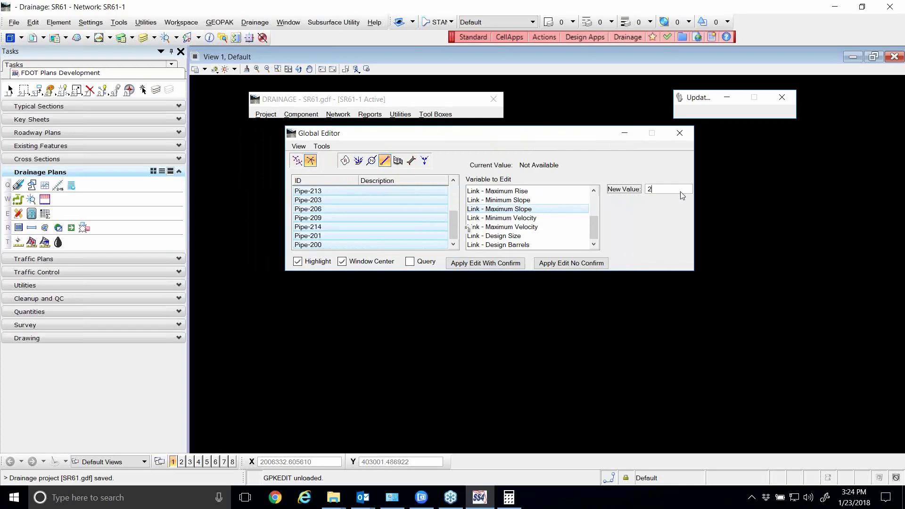
Apply the maximum slope of 2 to all selected pipes with confirmation, accepting the change for each link.
left_click_drag(553, 138, 558, 193)
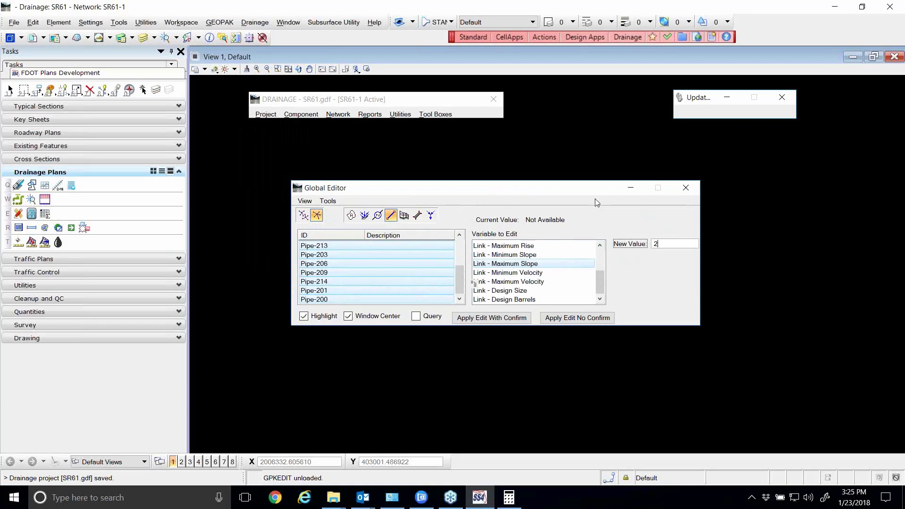
left_click(497, 319)
left_click_drag(485, 130, 514, 75)
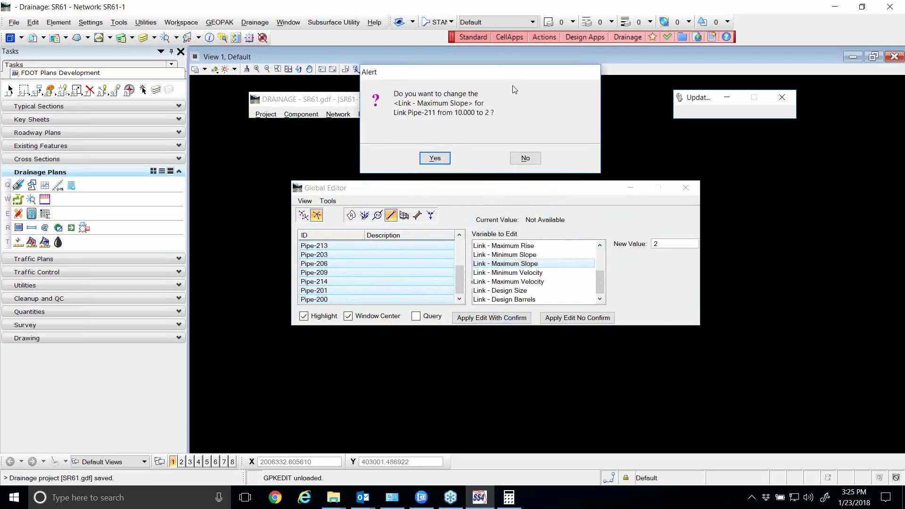
left_click(434, 159)
left_click(406, 213)
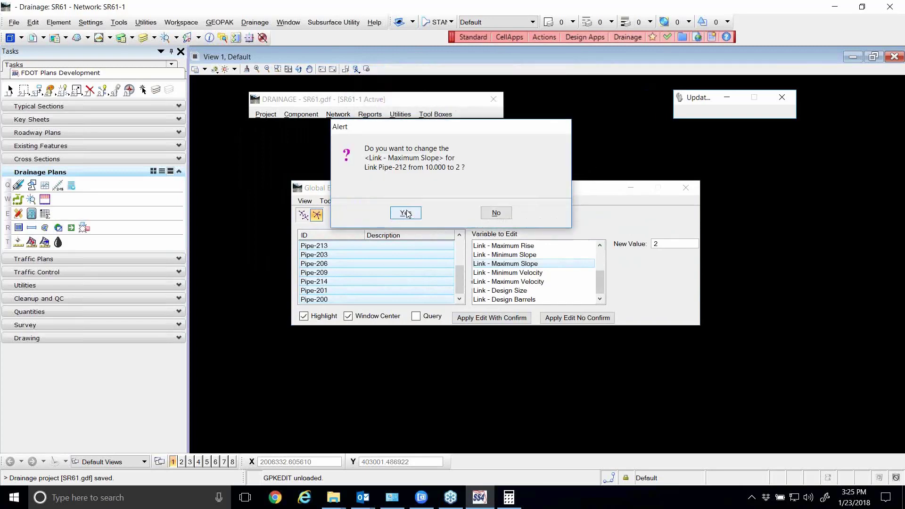
left_click(406, 214)
left_click(406, 213)
left_click(406, 213)
left_click(406, 213)
left_click(406, 213)
left_click(405, 213)
left_click(406, 213)
left_click(406, 213)
left_click(405, 213)
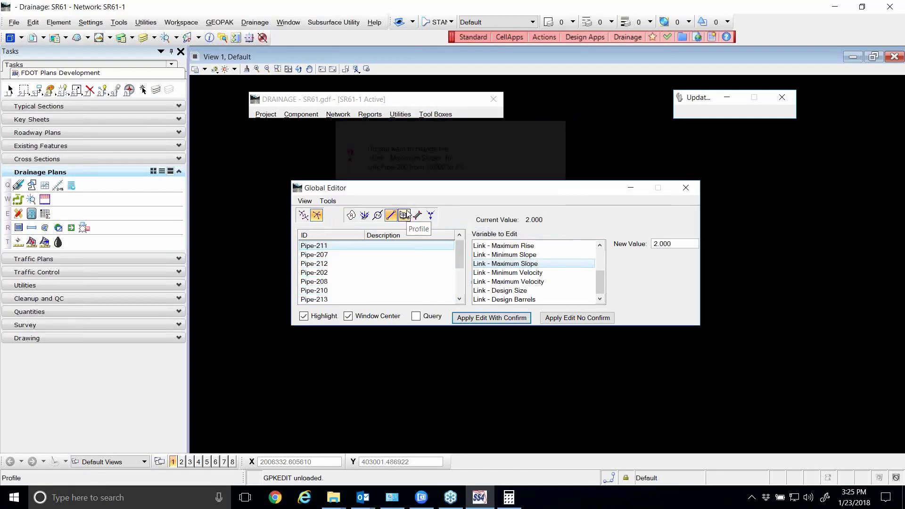
Set the maximum slope of all links from Pipe-211 through Pipe-200 to 5, applying the edit without confirmation.
double_click(675, 244)
type("5")
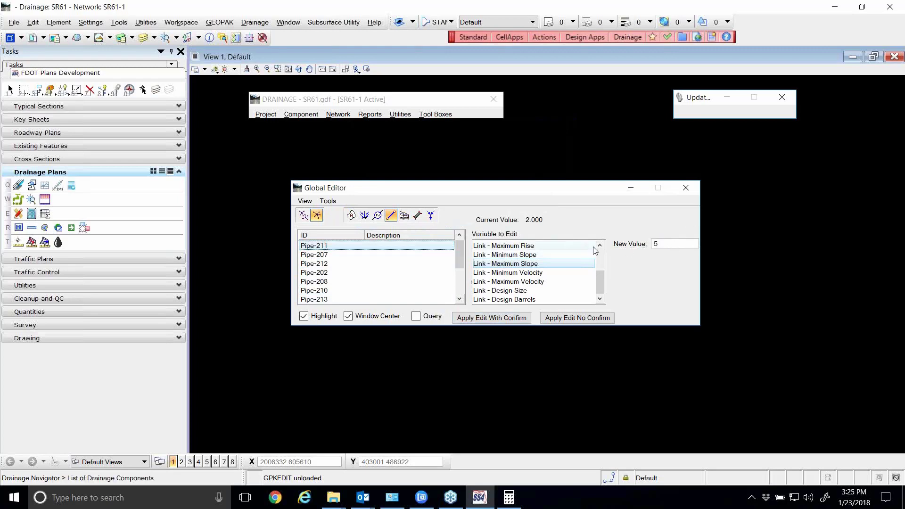
scroll(328, 273, "down", 2)
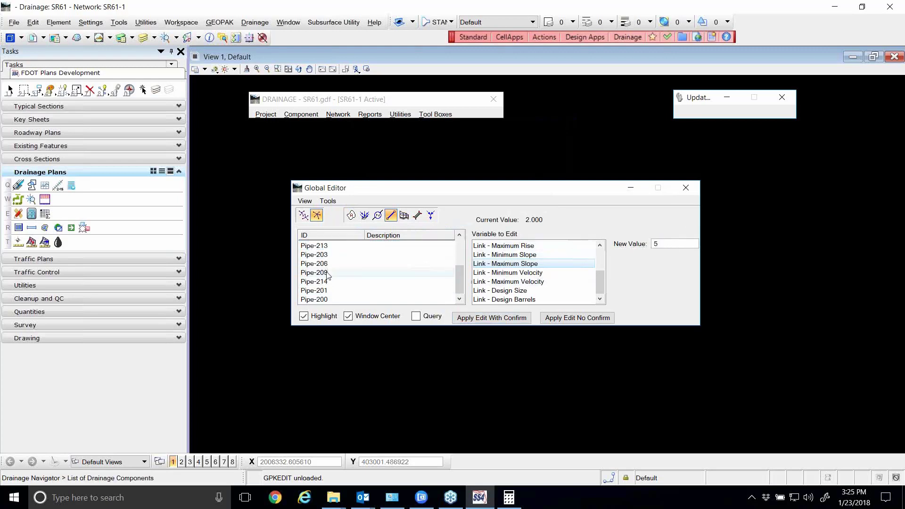
left_click(325, 300, "shift")
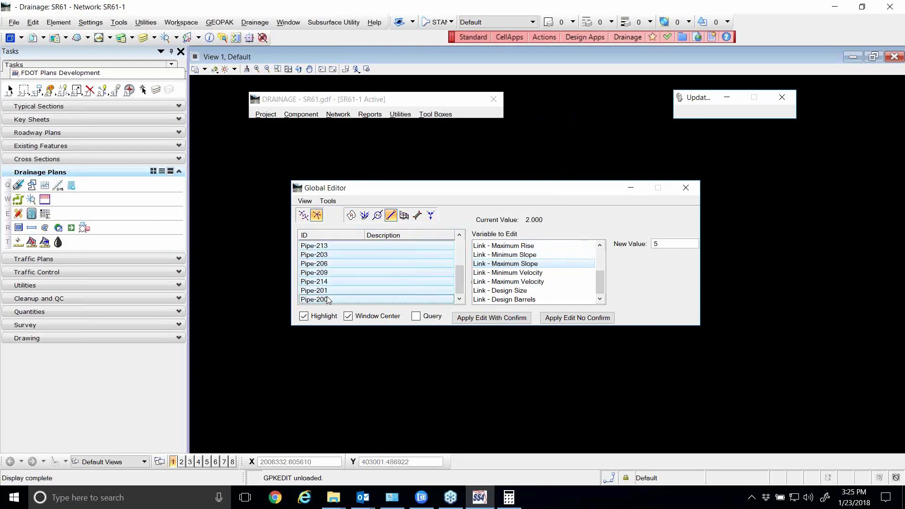
left_click(575, 319)
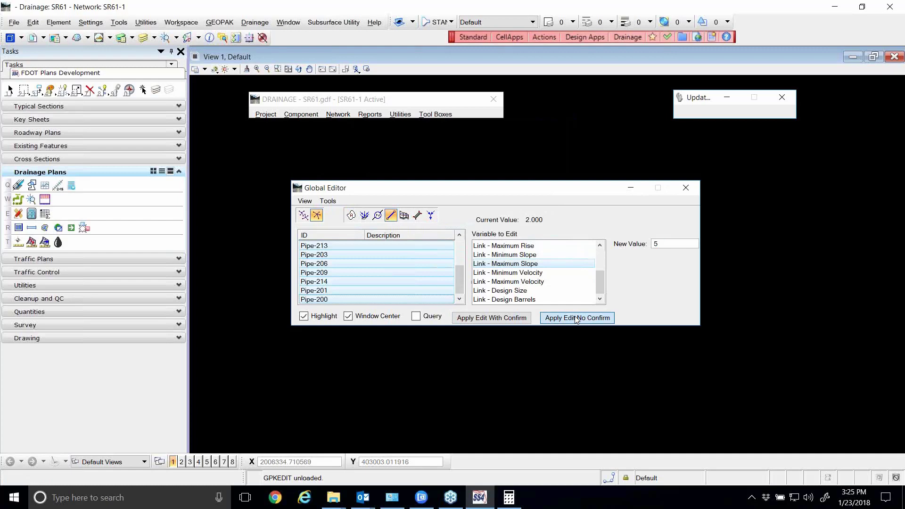
left_click(576, 319)
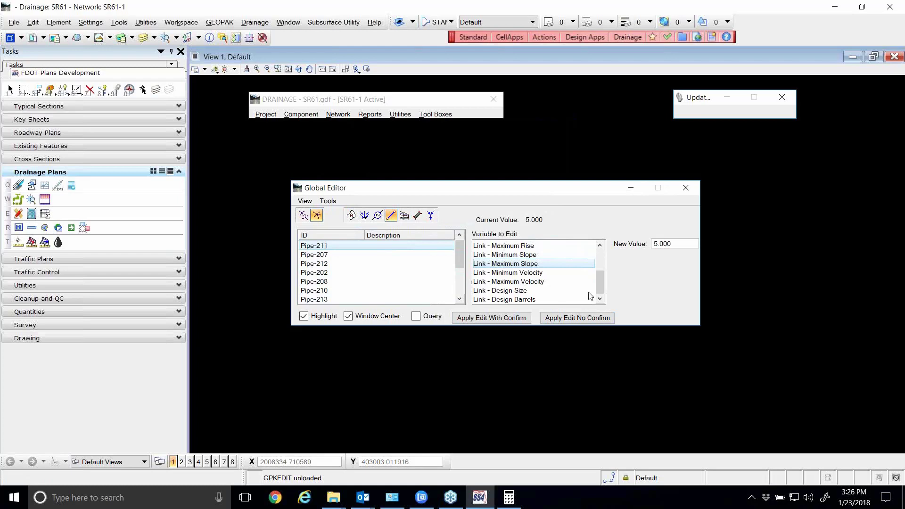
Set the maximum slope of Pipe-207 alone to 1, applying the edit without confirmation.
left_click(333, 281)
left_click(323, 264)
left_click(321, 255)
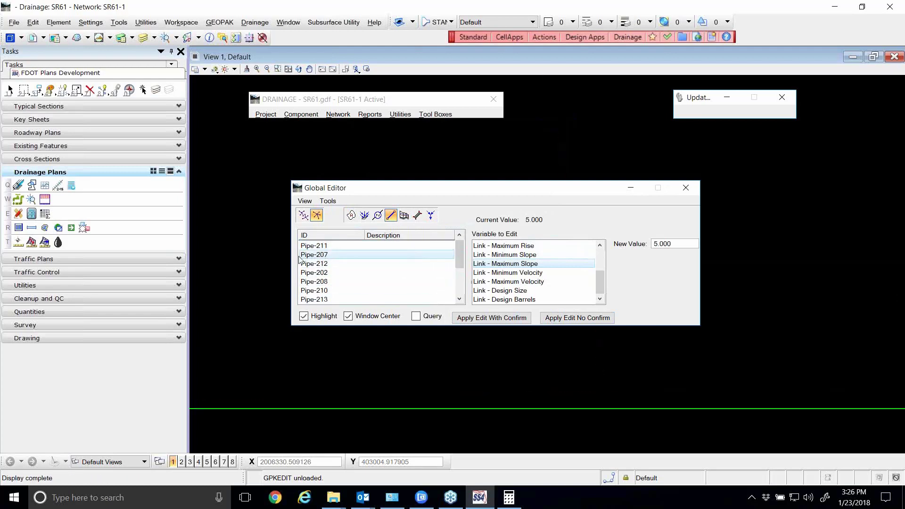
double_click(677, 248)
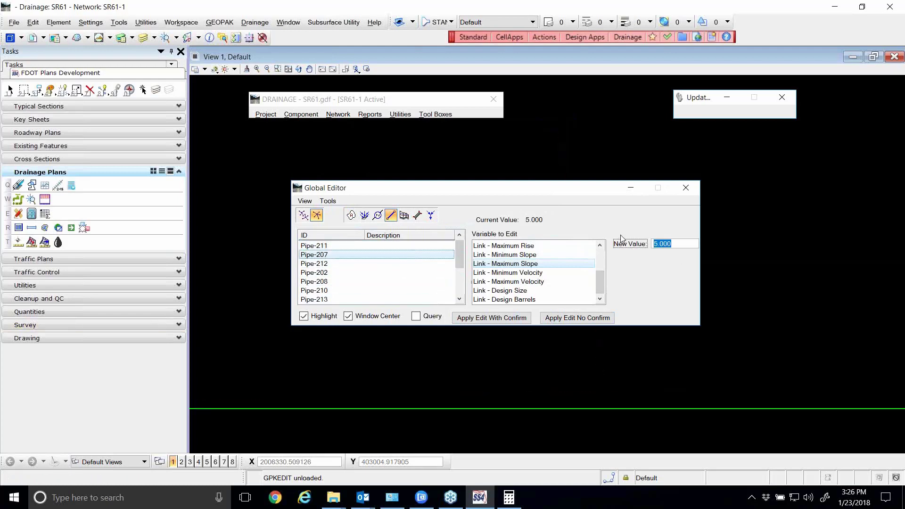
type("1")
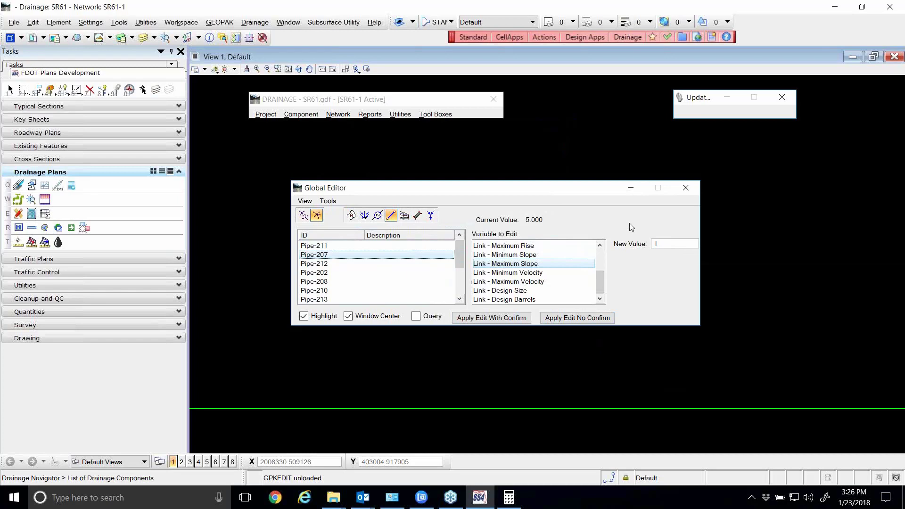
left_click(576, 318)
Compare the current maximum slope of Pipe-207 with those of Pipe-211, Pipe-202 and other listed pipes.
left_click(328, 273)
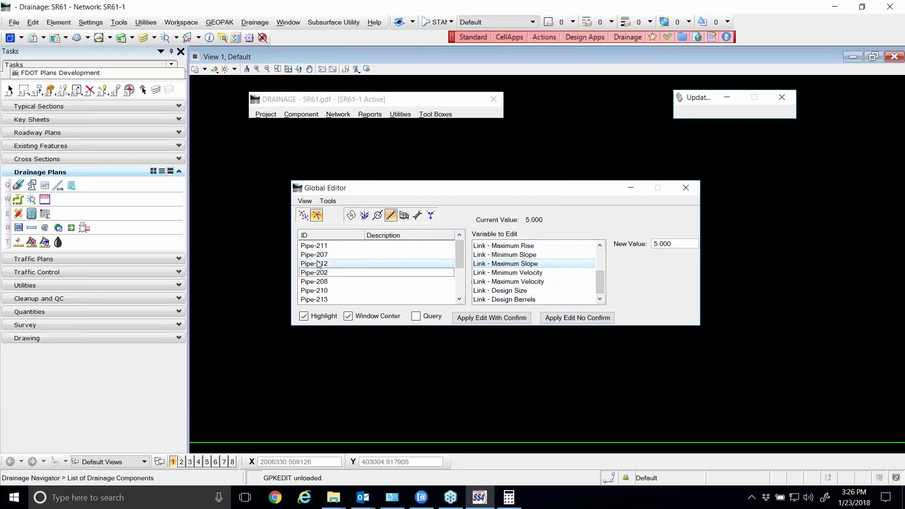
left_click(323, 255)
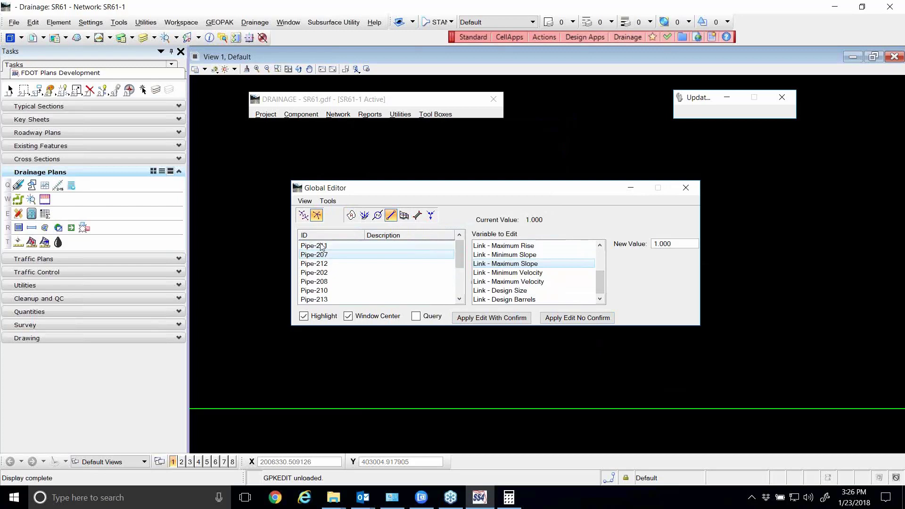
left_click(322, 247)
left_click(324, 273)
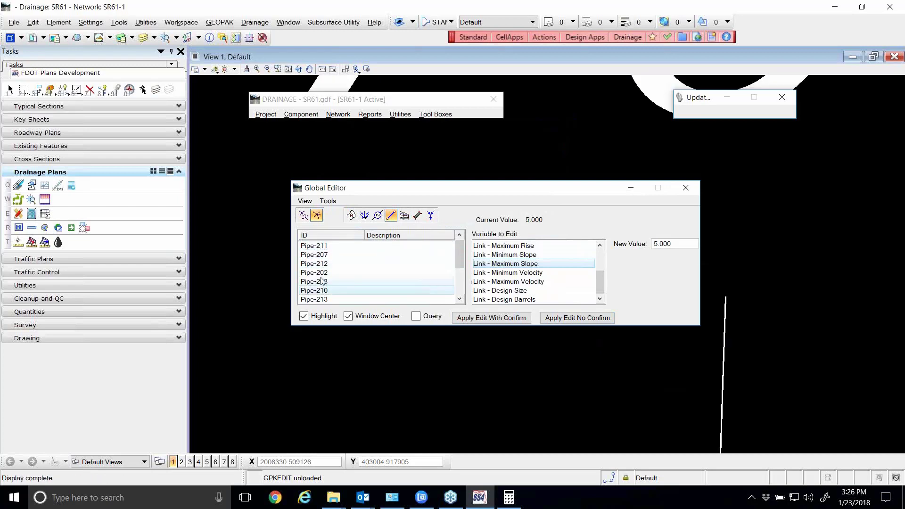
Check the current maximum slope of further listed pipes, including Pipe-214 and Pipe-201, against that of Pipe-207.
scroll(323, 274, "down", 2)
left_click(321, 274)
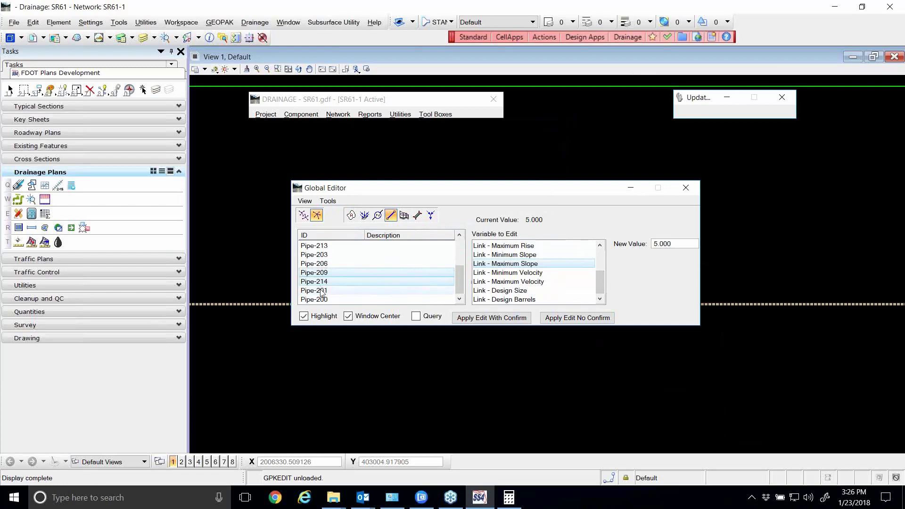
left_click(323, 289)
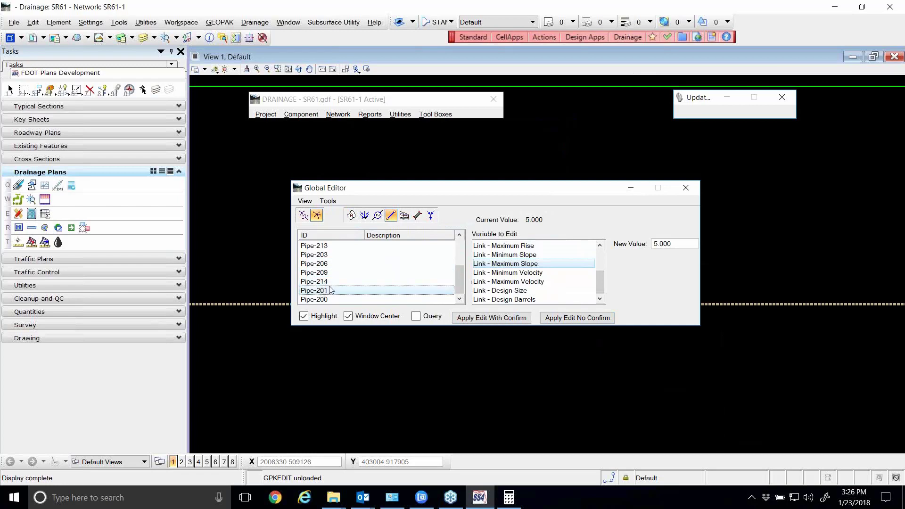
scroll(326, 278, "up", 3)
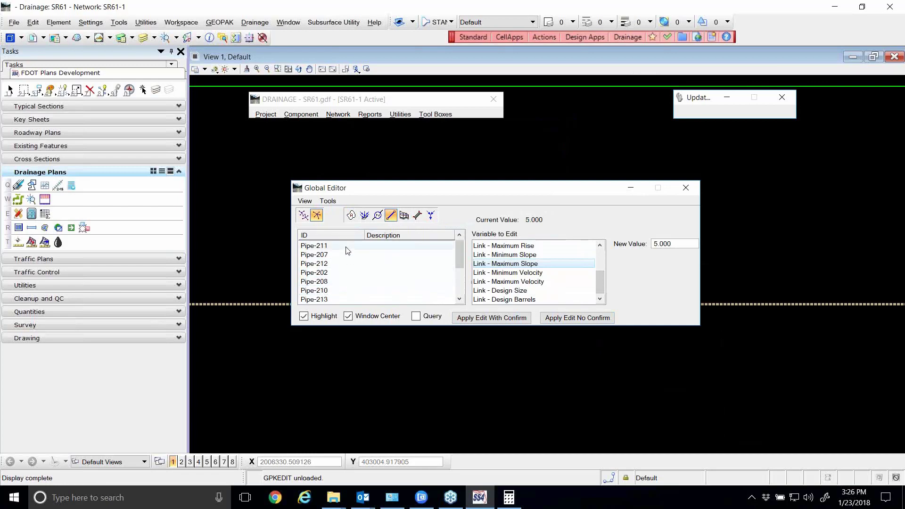
left_click(314, 254)
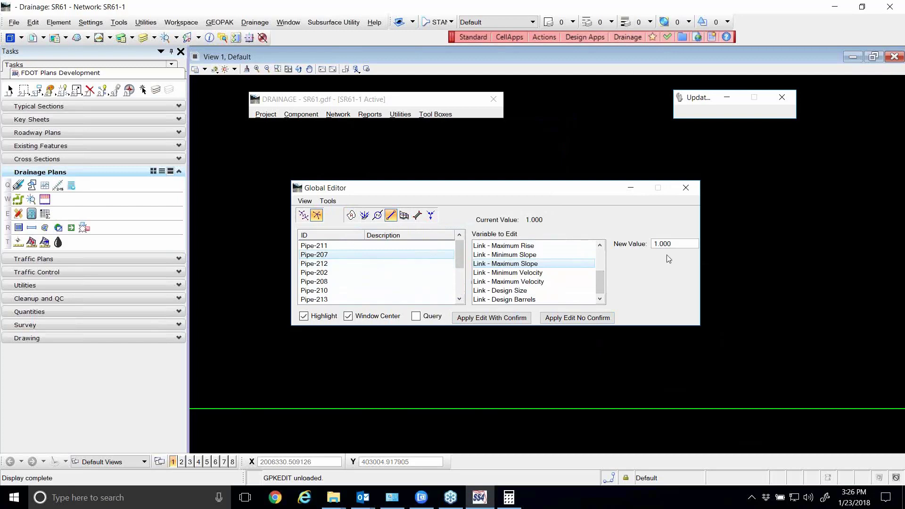
Set the minimum depth of all nodes from S-211 out through S-200 to 3, applying the edit without confirmation.
left_click(377, 216)
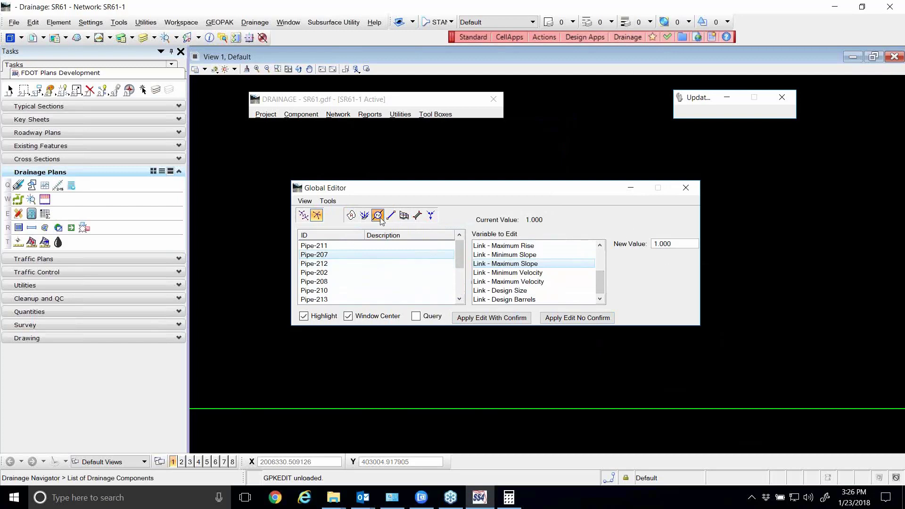
left_click(325, 247)
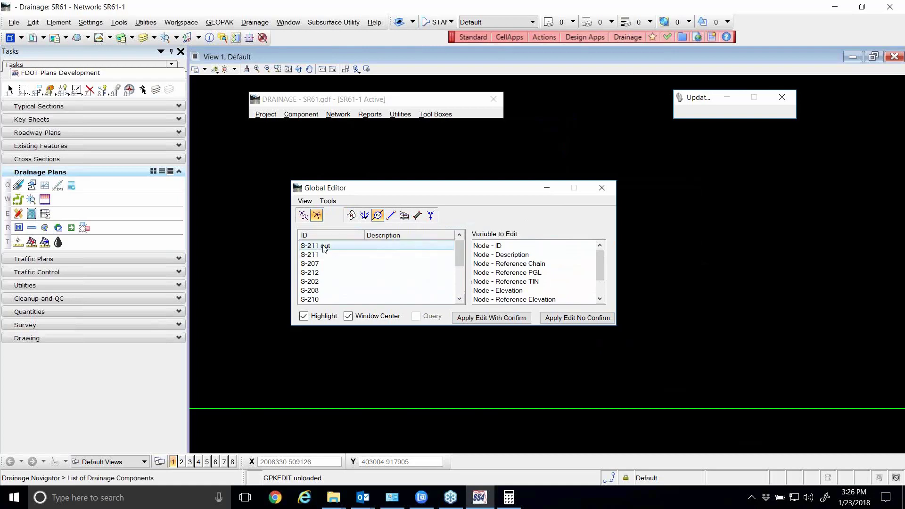
scroll(321, 277, "down", 3)
left_click(312, 300, "shift")
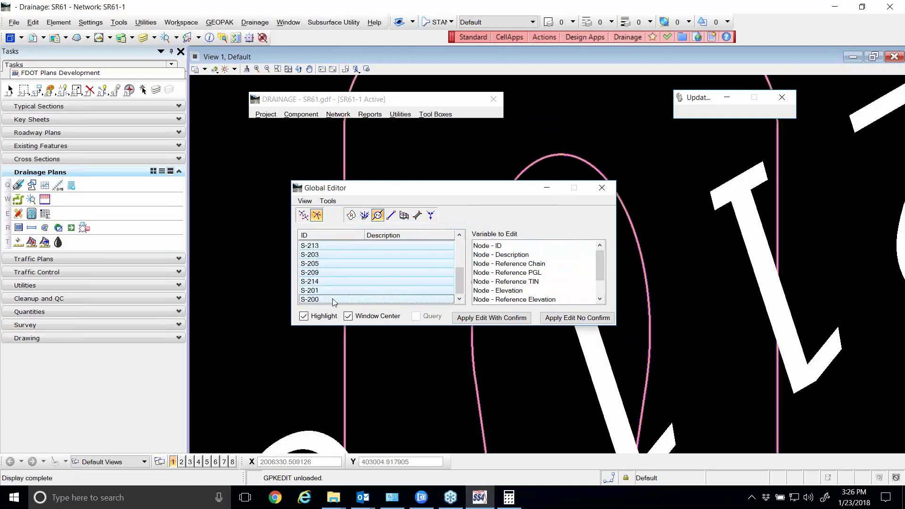
scroll(522, 275, "down", 1)
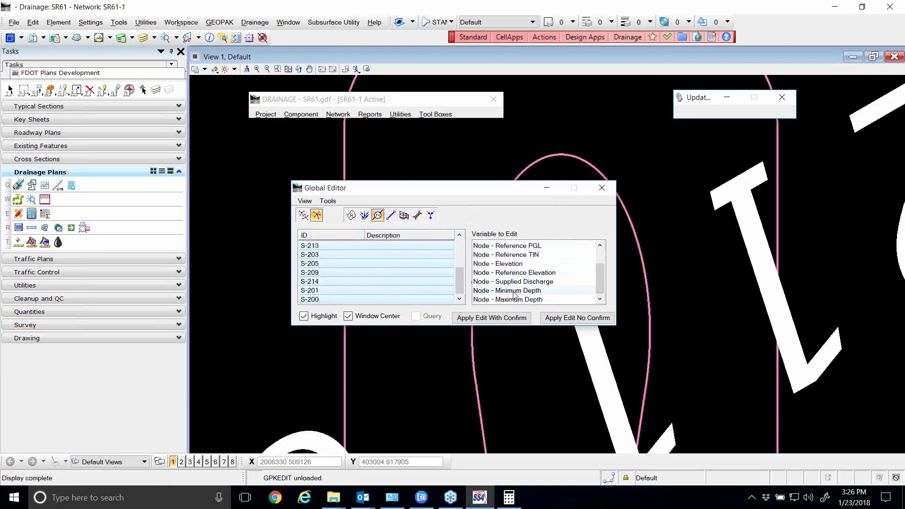
left_click(514, 291)
double_click(663, 244)
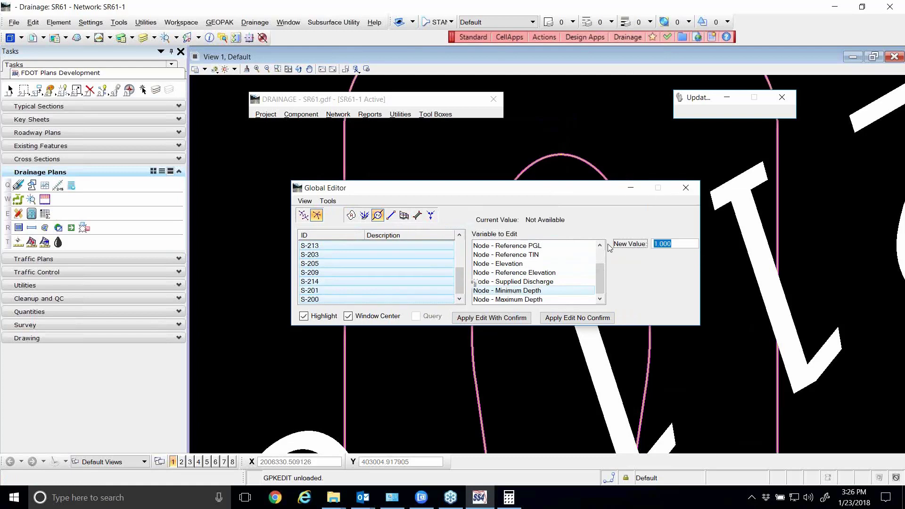
type("3")
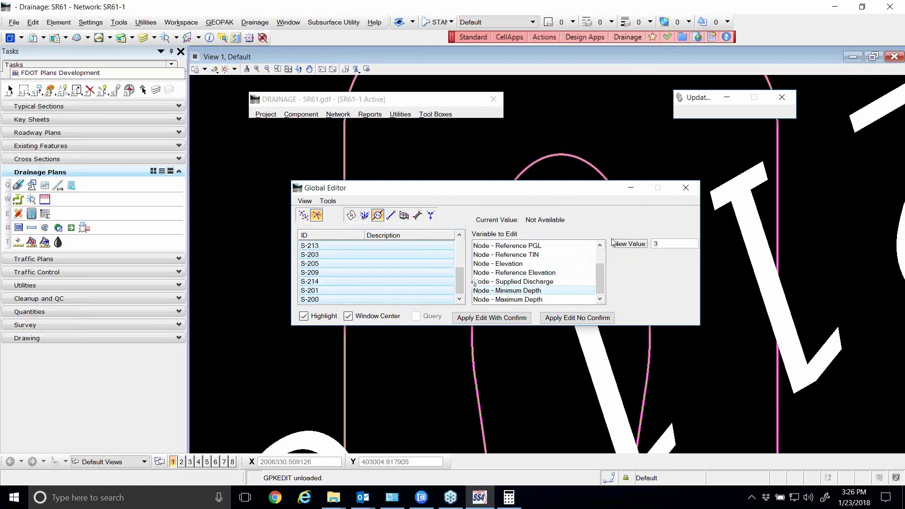
left_click(569, 318)
Check the current minimum depth of individual nodes, including S-212 and S-211.
left_click(348, 264)
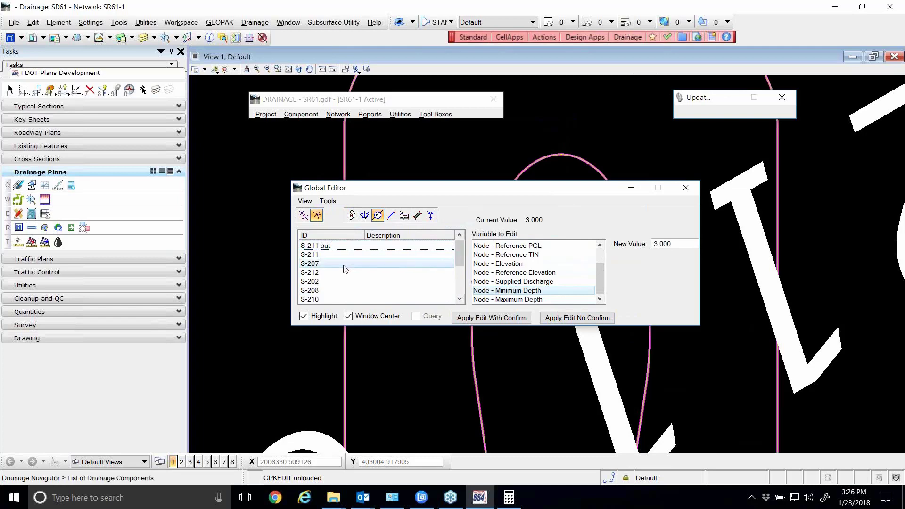
left_click(327, 273)
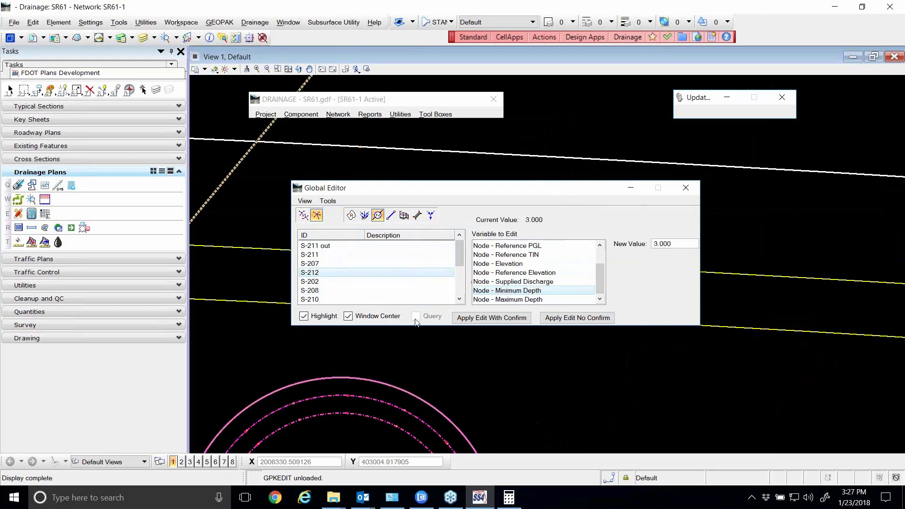
left_click(382, 257)
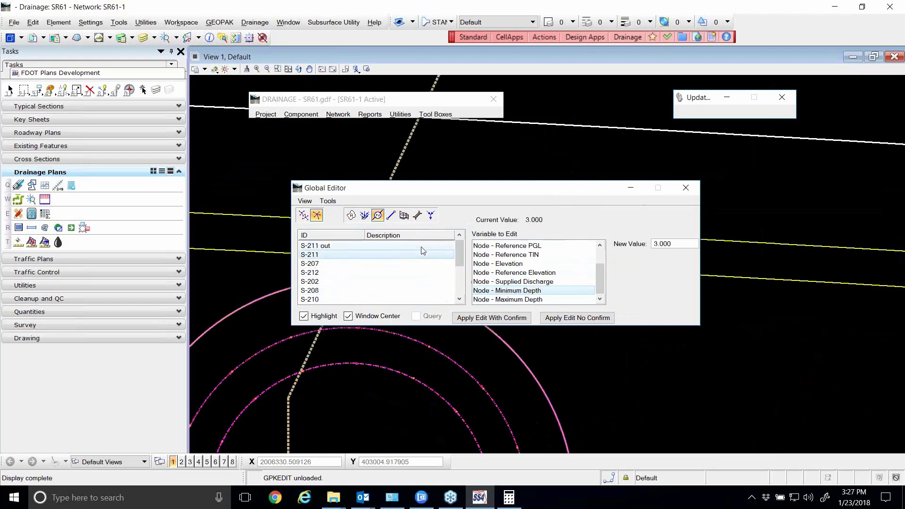
Compare the components, editable variables and query availability offered for areas, inlets, nodes and links.
left_click(353, 215)
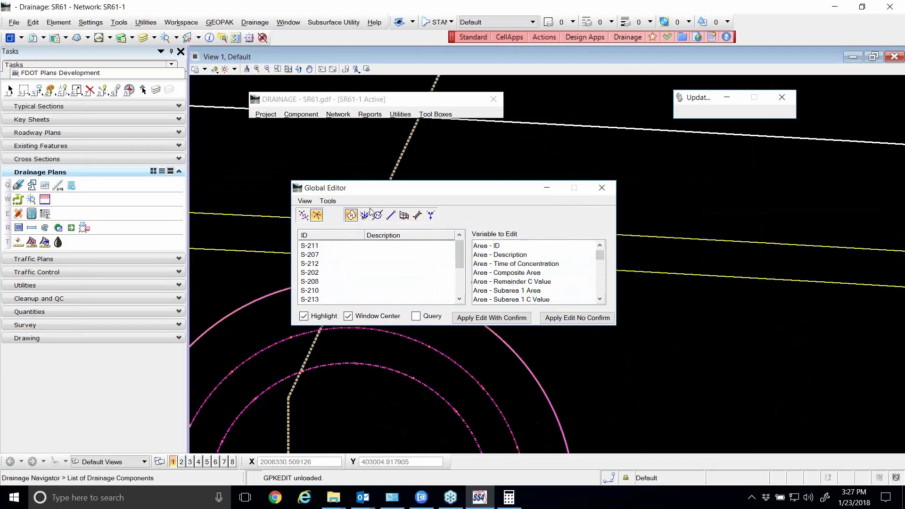
left_click(366, 216)
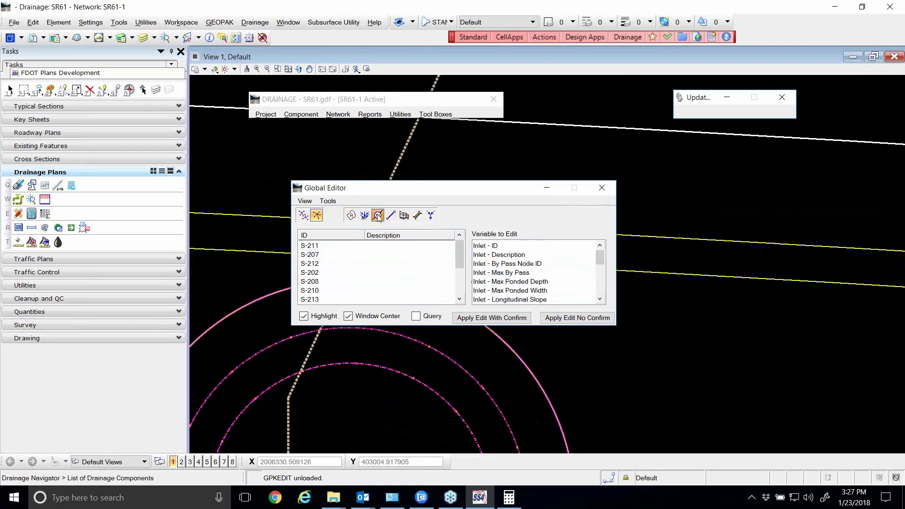
left_click(378, 216)
left_click(391, 216)
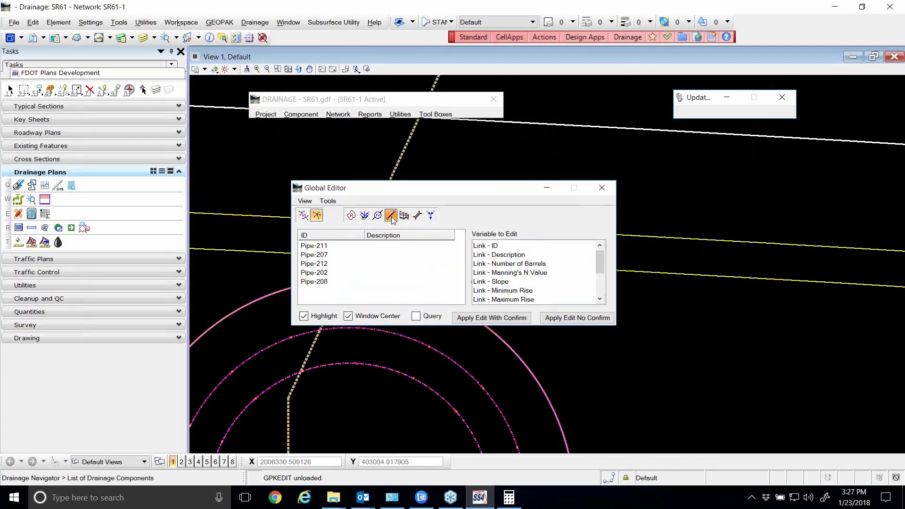
left_click(352, 215)
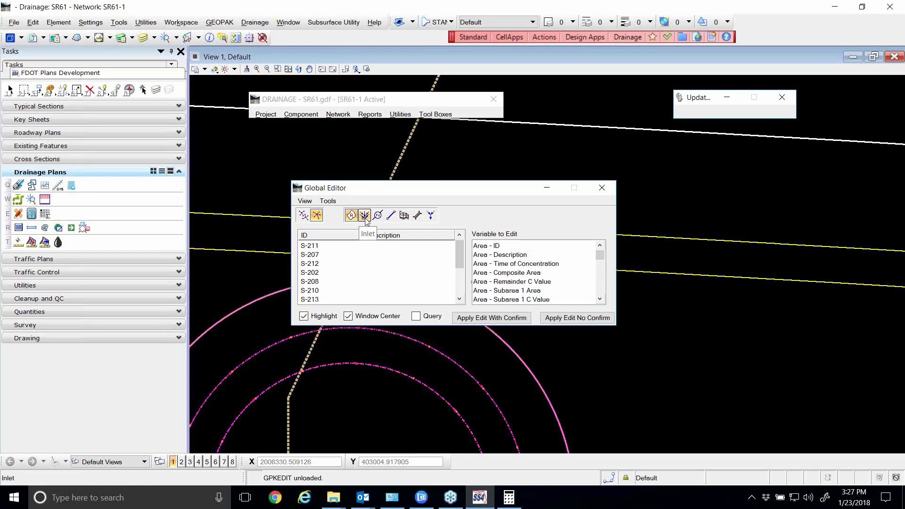
left_click(366, 218)
left_click(390, 216)
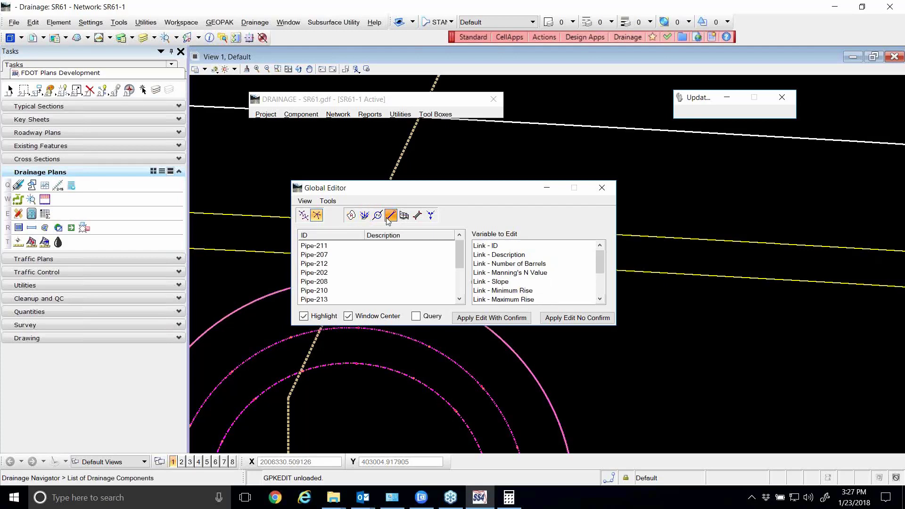
left_click(378, 216)
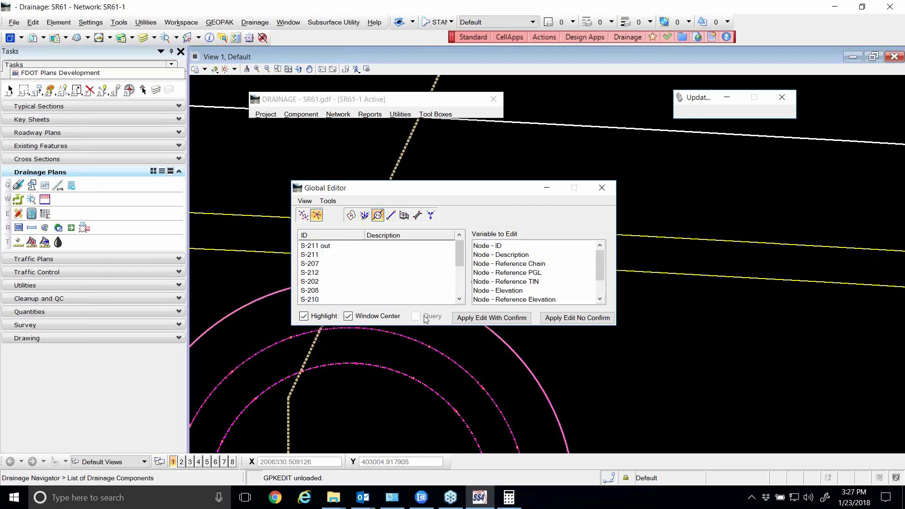
left_click(391, 215)
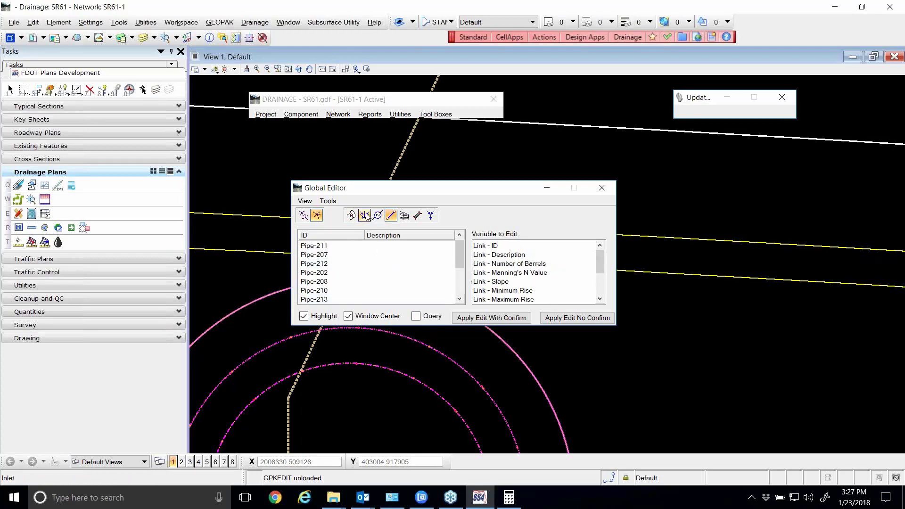
Query the inlets by values for a ponded width greater than 7.5 and apply the query.
left_click(369, 216)
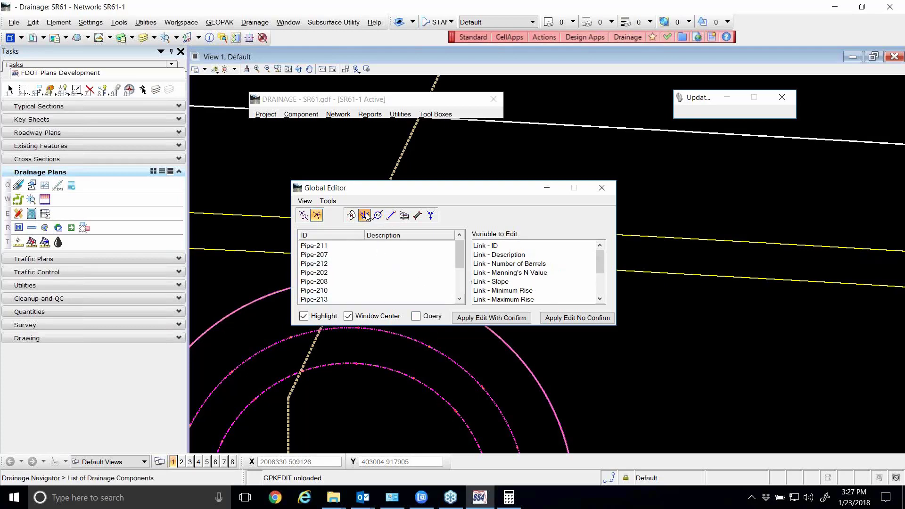
left_click(415, 317)
left_click_drag(423, 192, 443, 141)
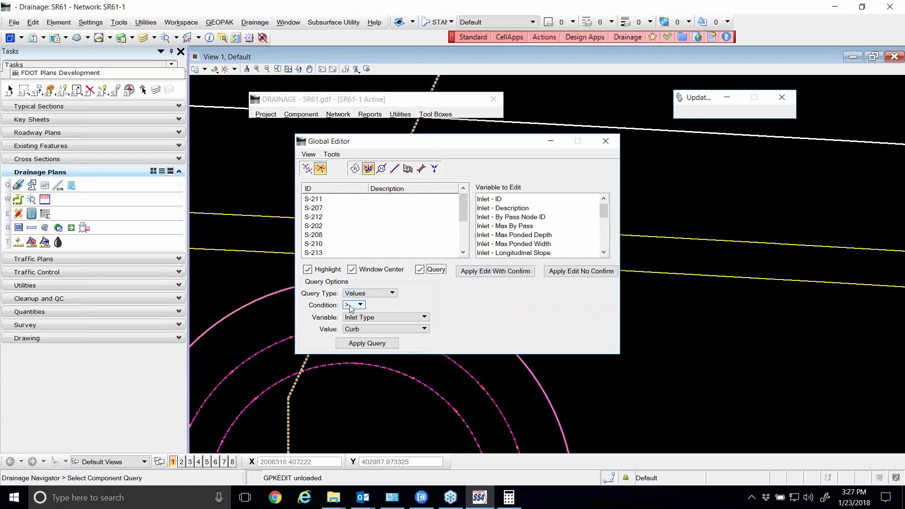
left_click(380, 317)
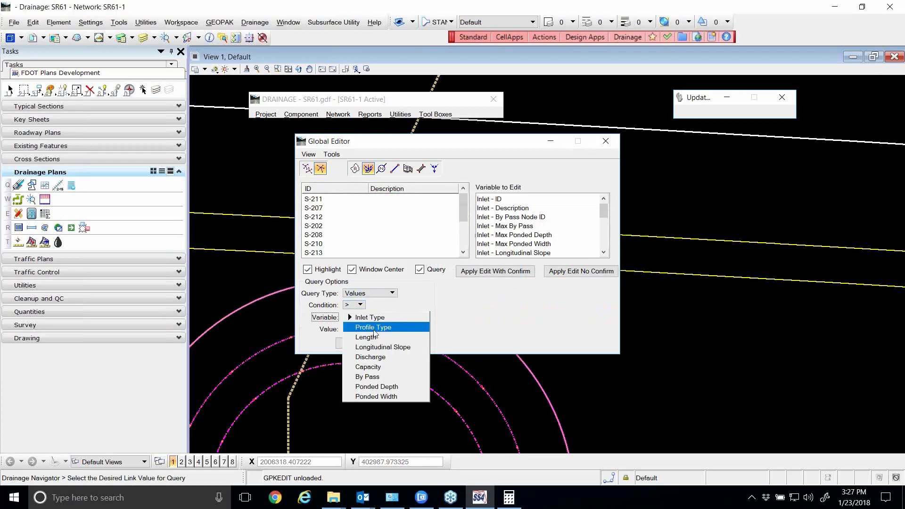
left_click(376, 397)
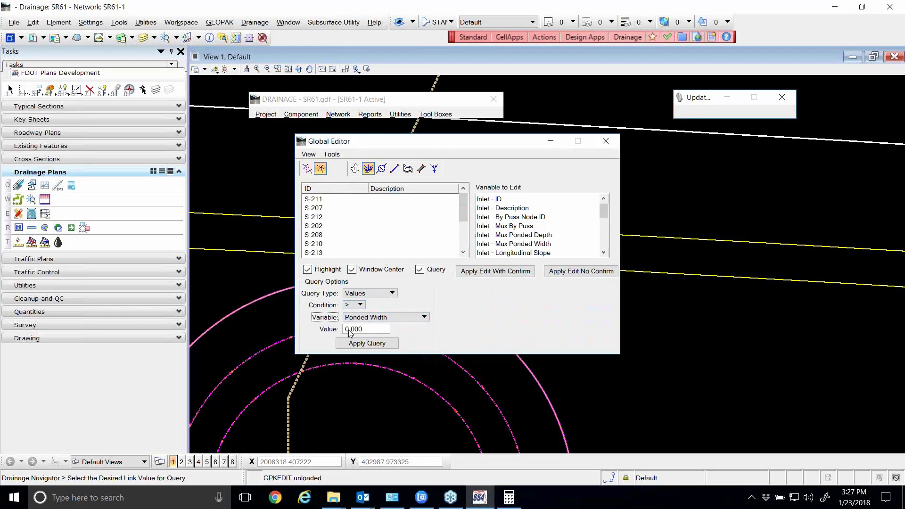
key("Tab")
type("7.5")
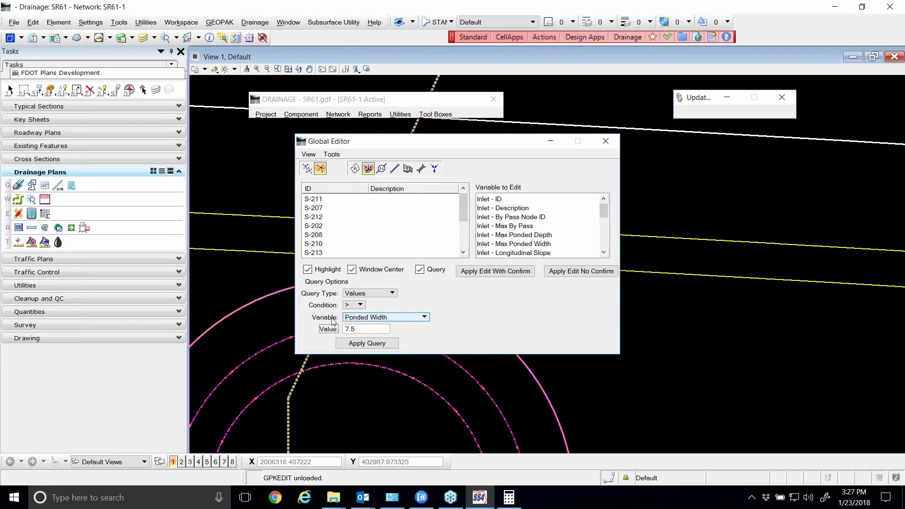
left_click(356, 342)
left_click(366, 343)
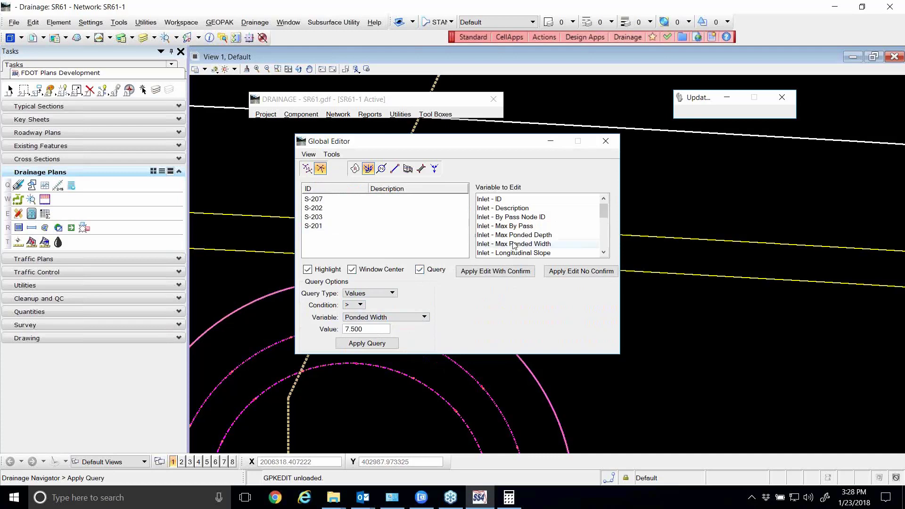
Locate the queried inlets in the drawing one by one, including S-207, S-202 and S-203.
left_click(313, 199)
left_click(314, 216)
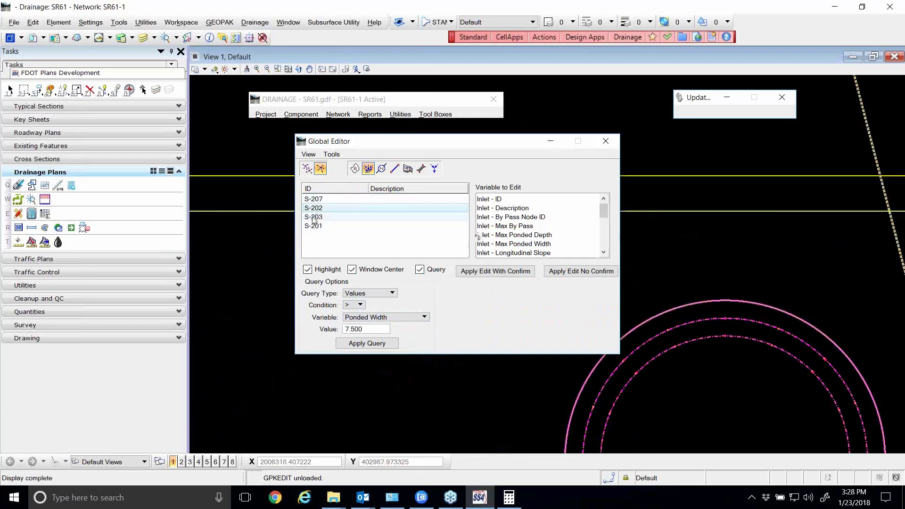
left_click(313, 226)
left_click(318, 218)
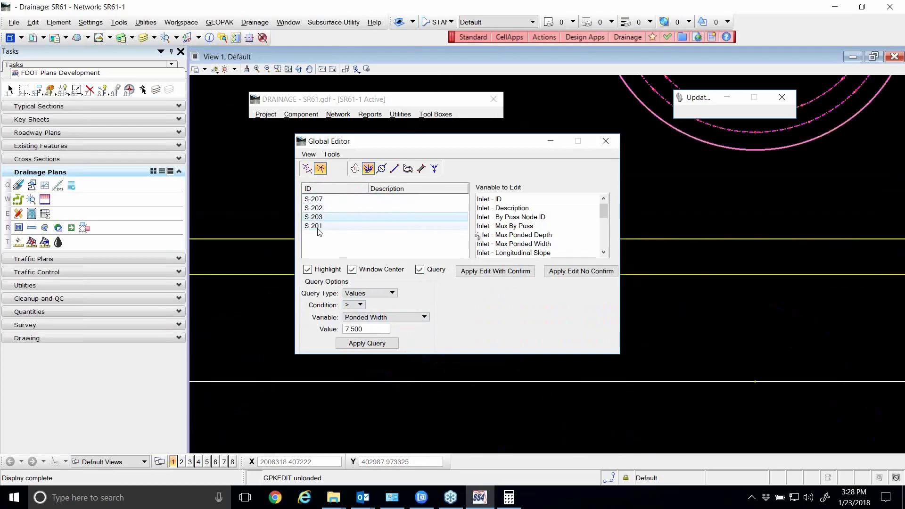